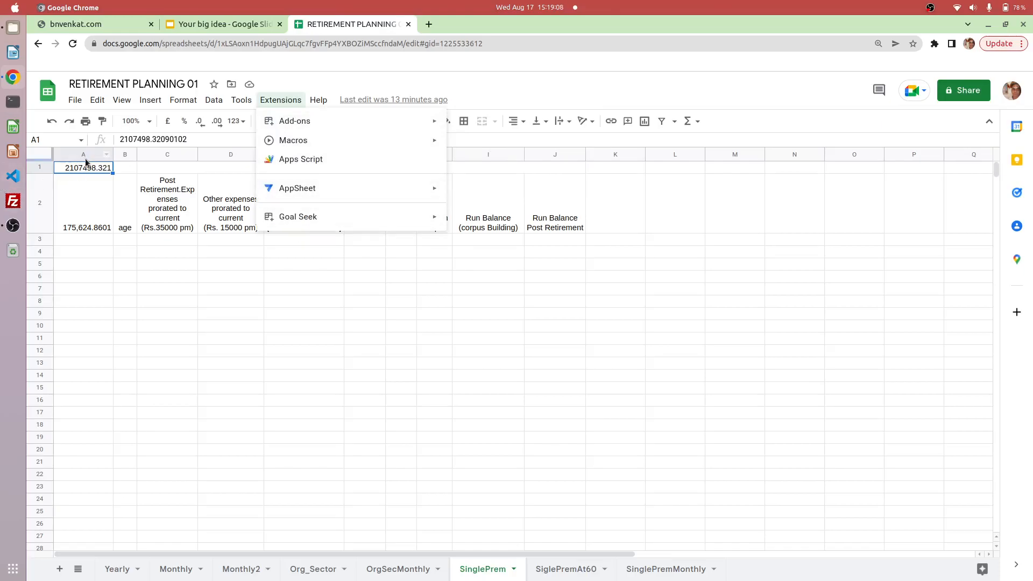
Set the estimated investment in cell A1 of the SinglePrem sheet to 1000000.
left_click(82, 183)
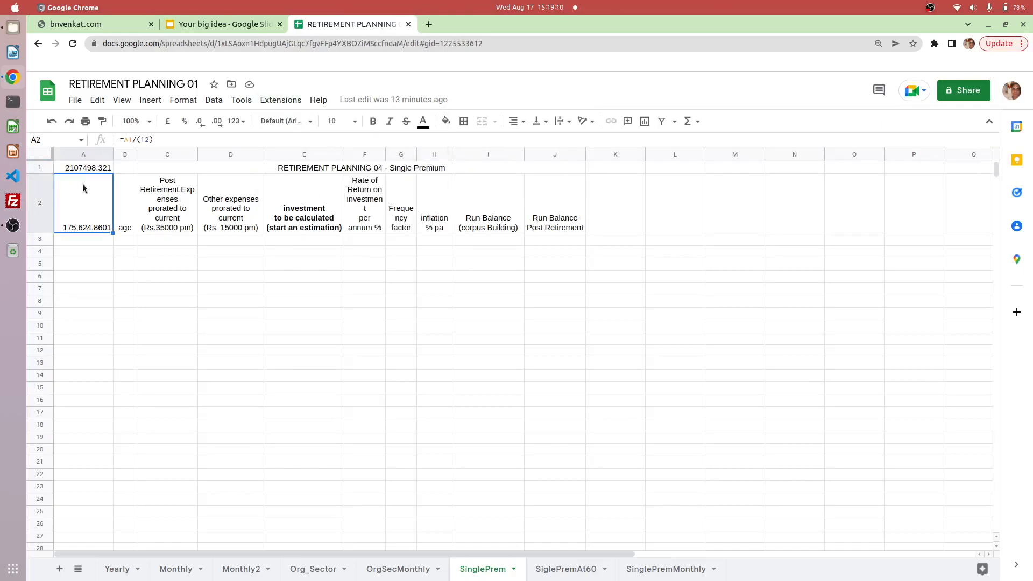
left_click(85, 169)
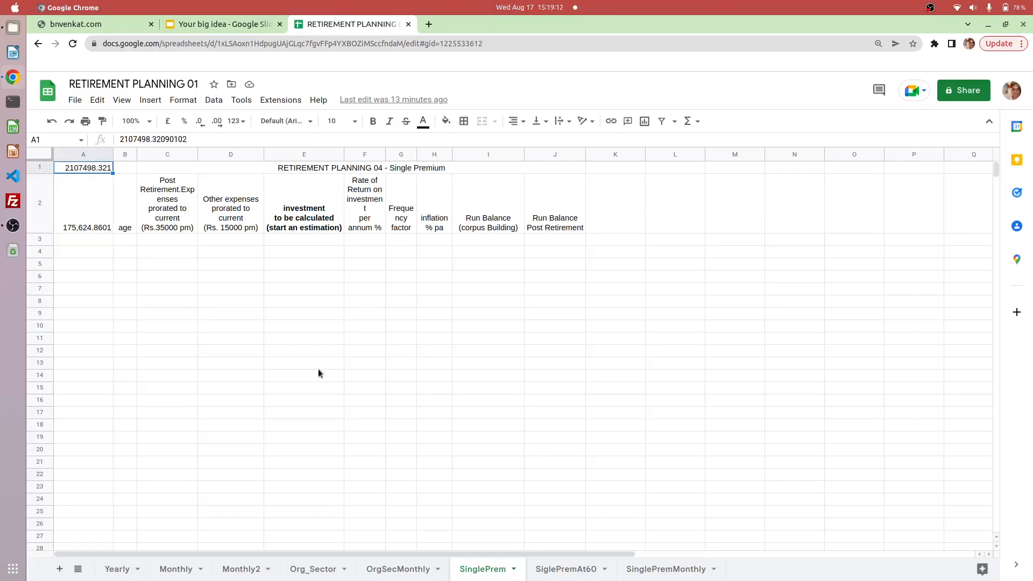
type("1000000")
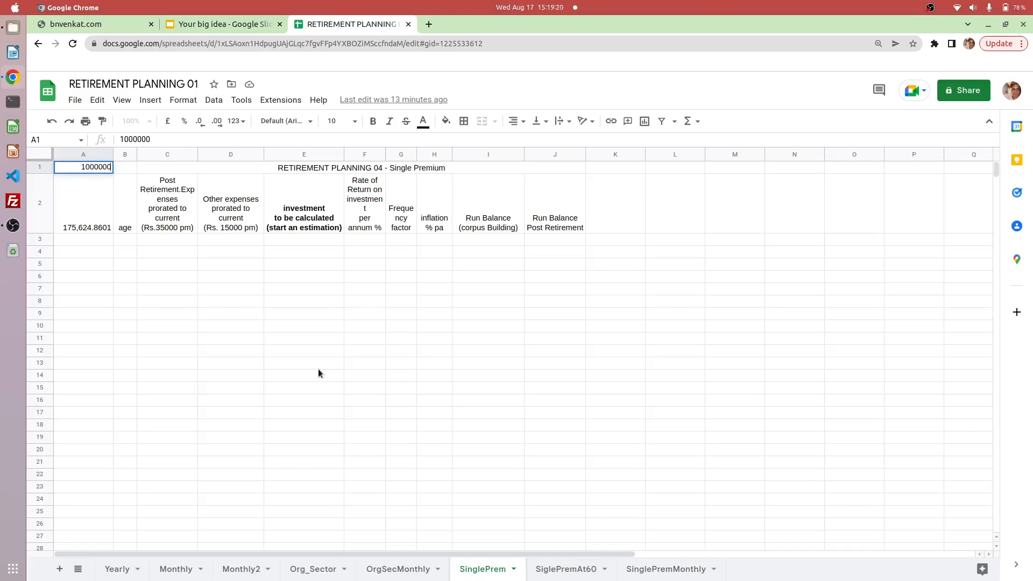
key("Return")
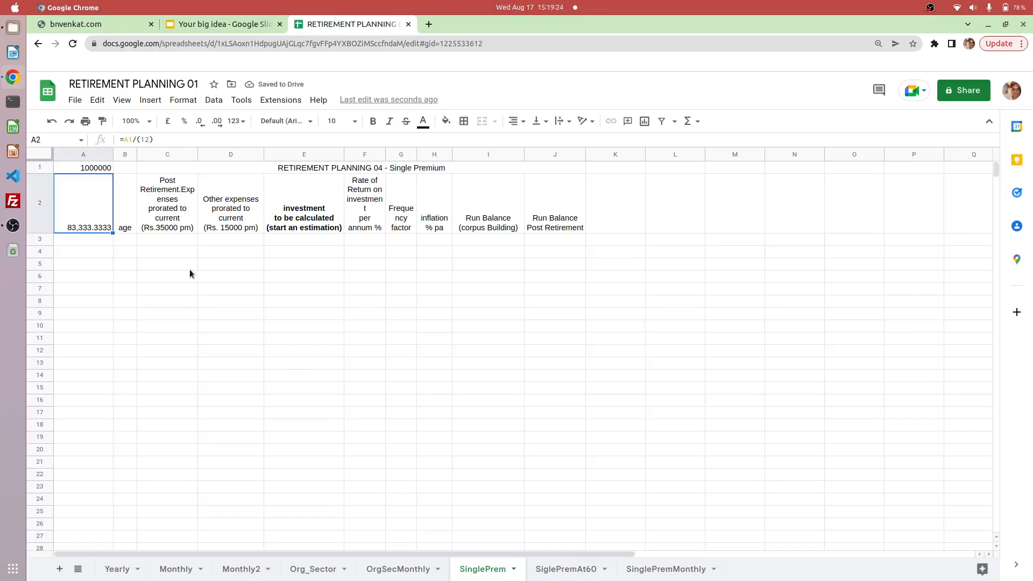
Fill the first data row with age 30 in B3 and post-retirement expenses of 420000 in C3.
left_click(127, 240)
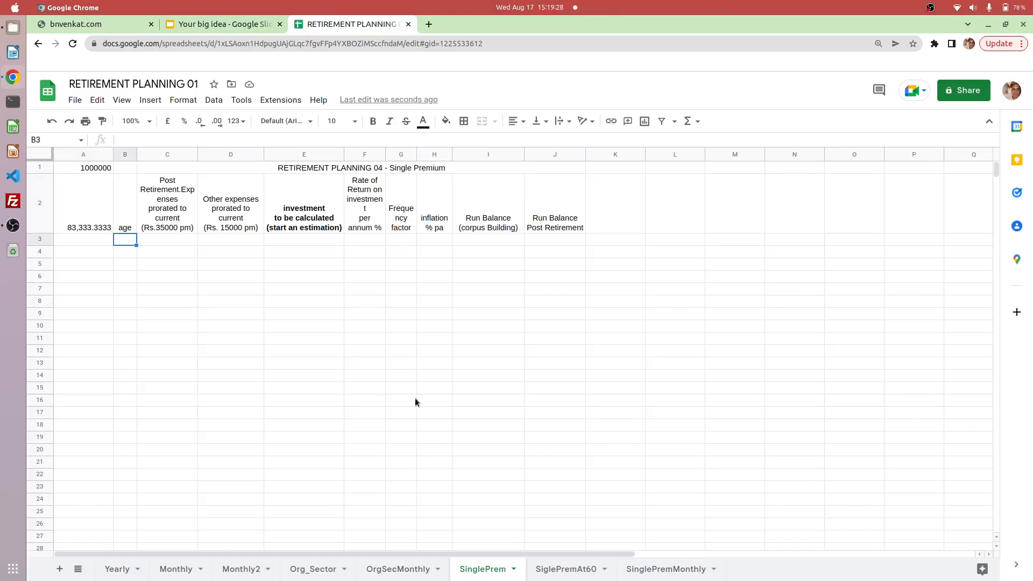
type("30")
key("Tab")
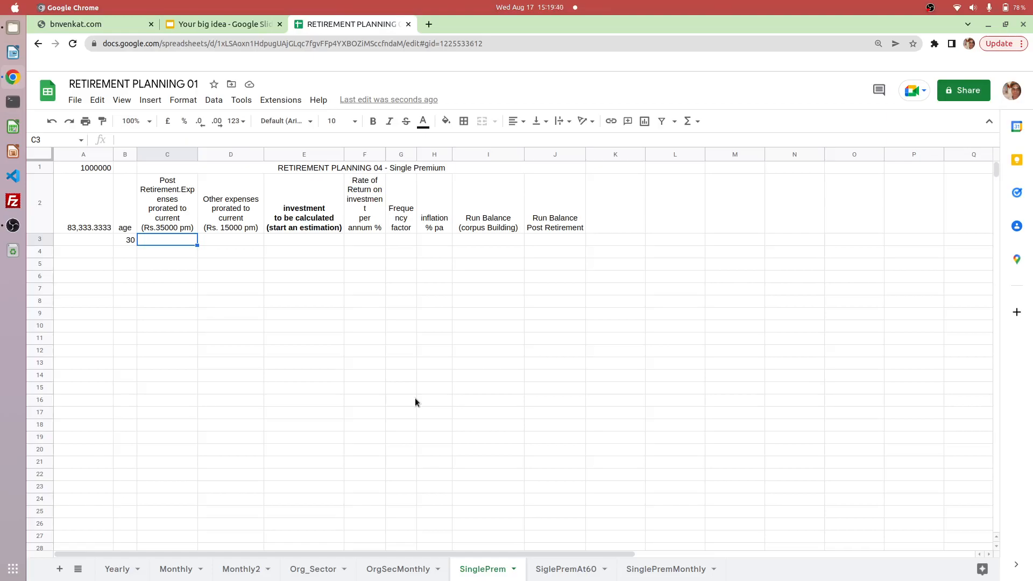
type("420000")
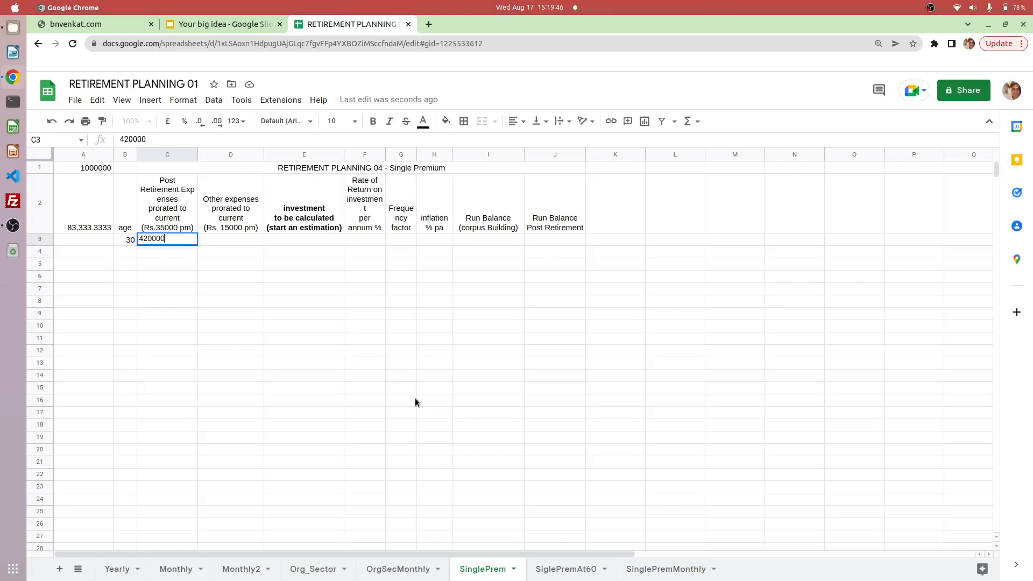
key("Tab")
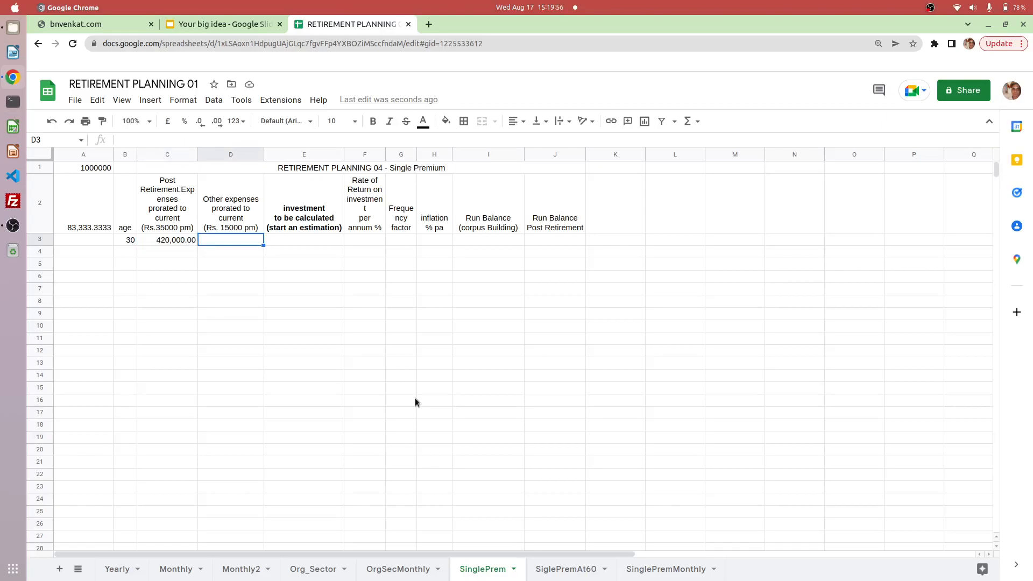
Enter the formula =round(a1,2) in E3 for the first row's investment.
key("Right")
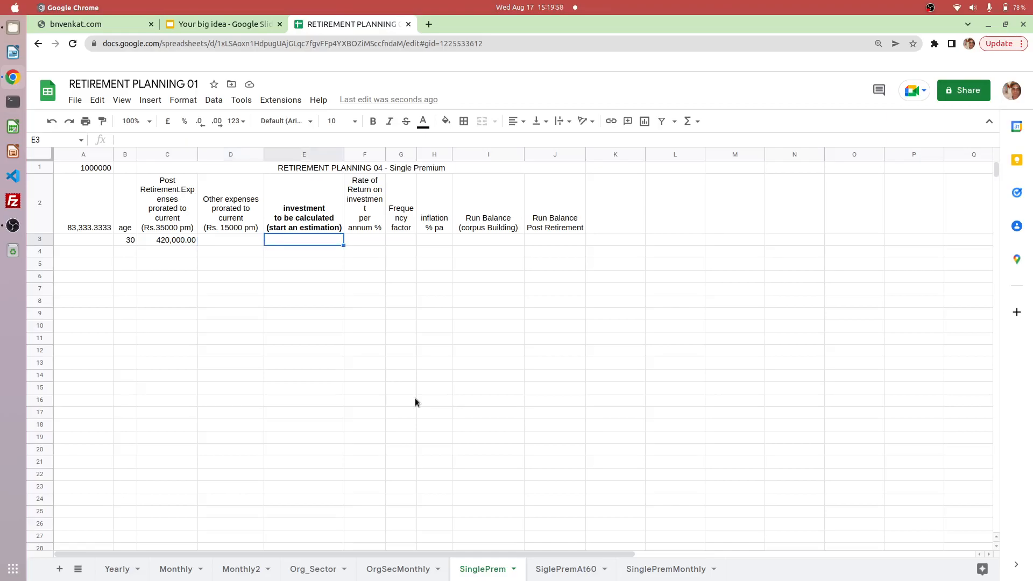
type("=")
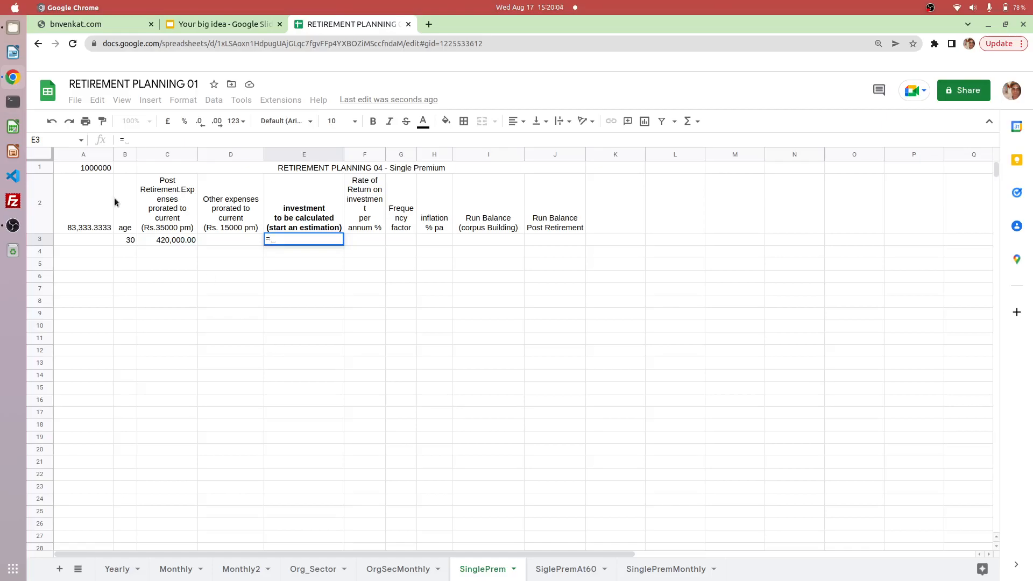
type("round(")
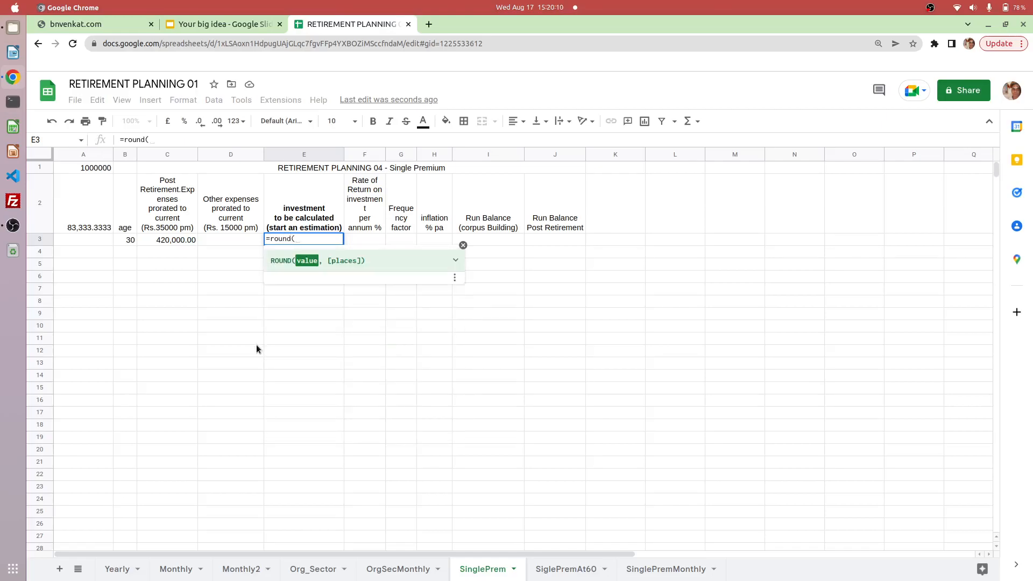
type("a1,2)")
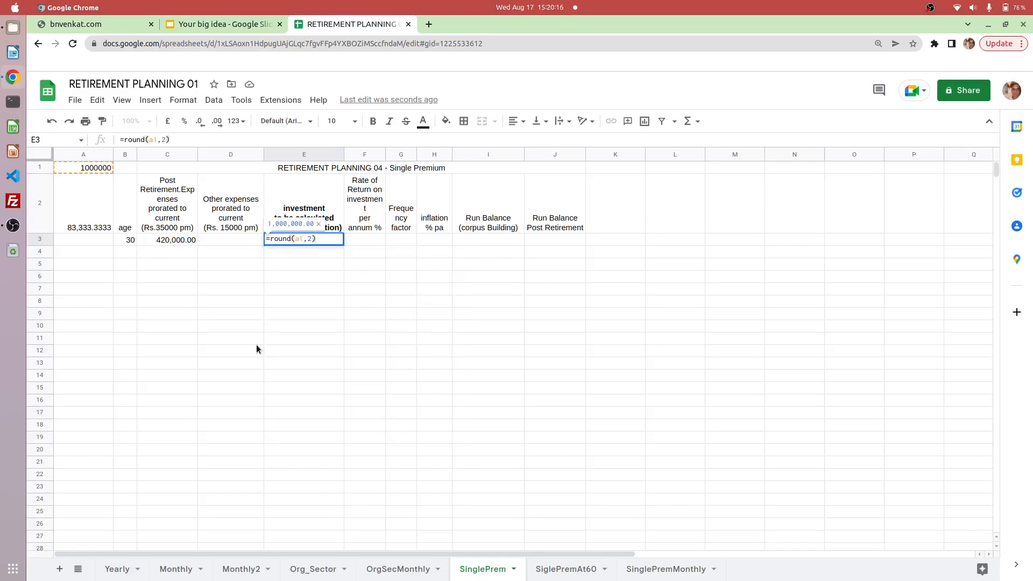
key("Return")
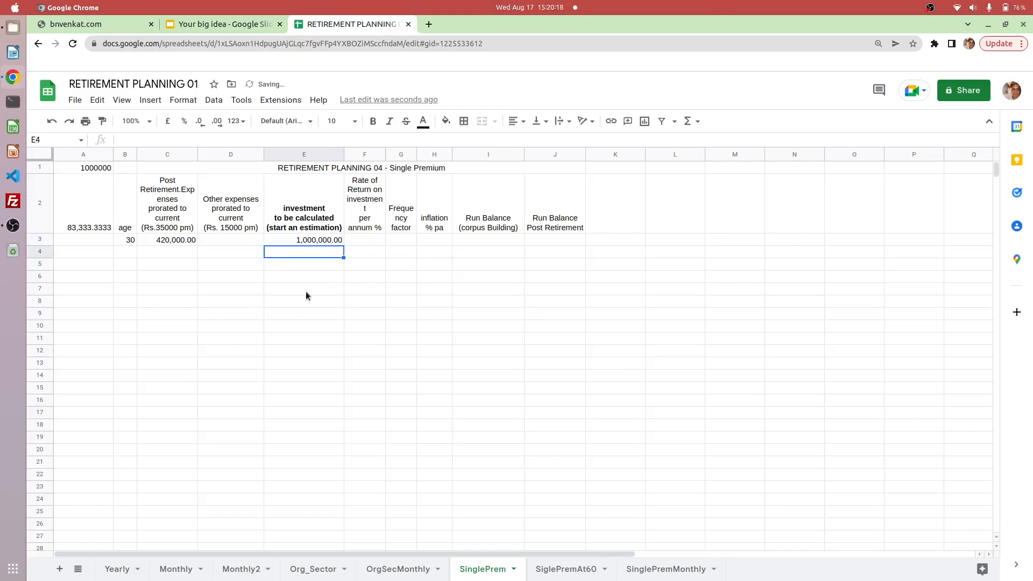
Enter the first row's rate of return as 11% in F3, frequency factor 1 in G3 and inflation 6% in H3.
left_click(370, 240)
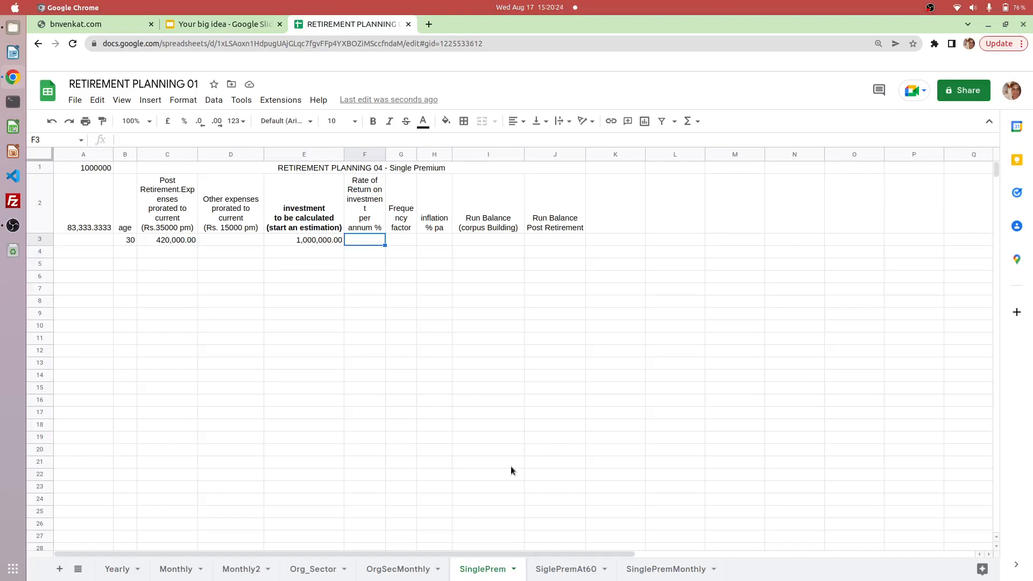
type("11")
key("Tab")
type("1")
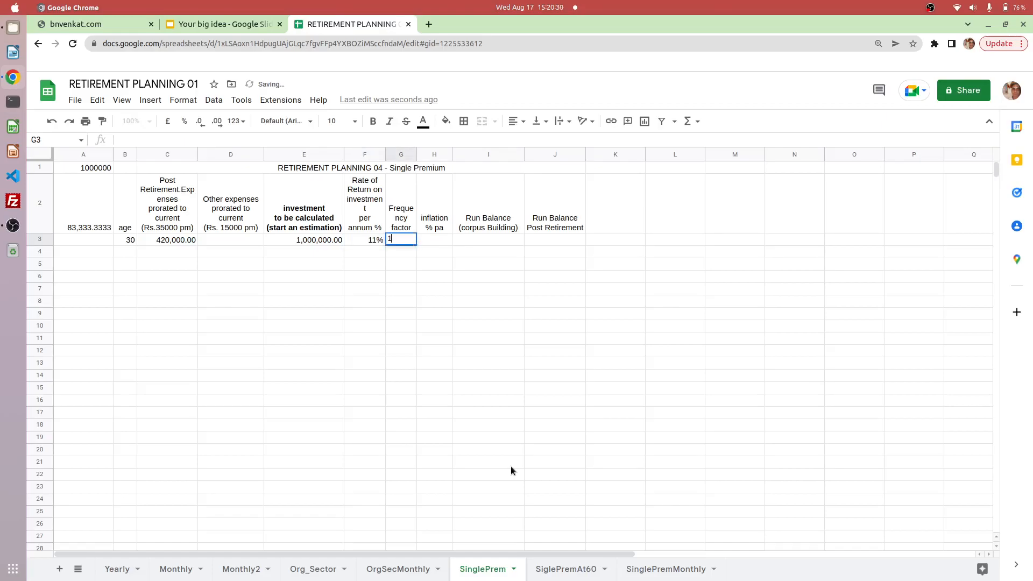
key("Tab")
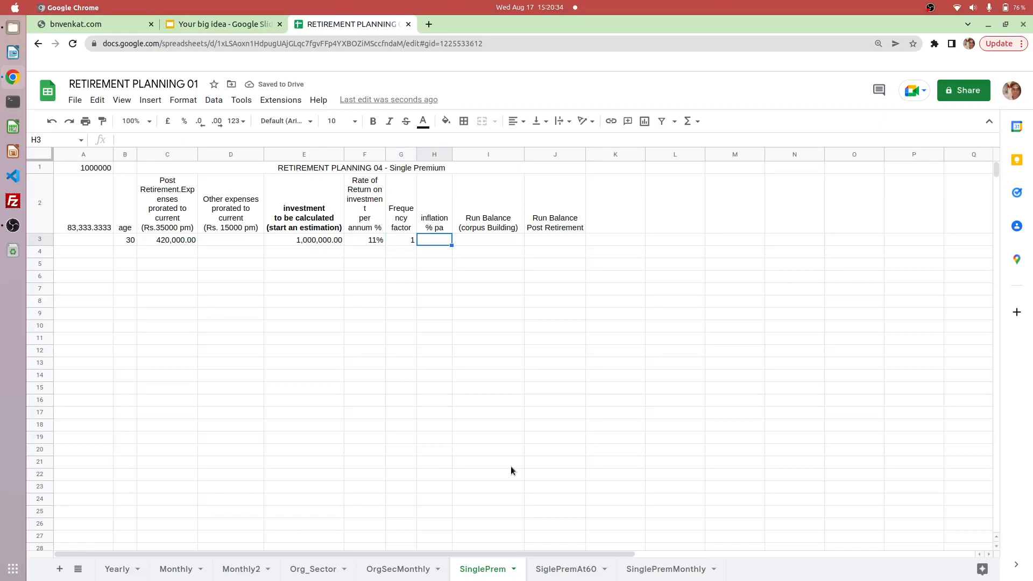
type("6%")
key("BackSpace")
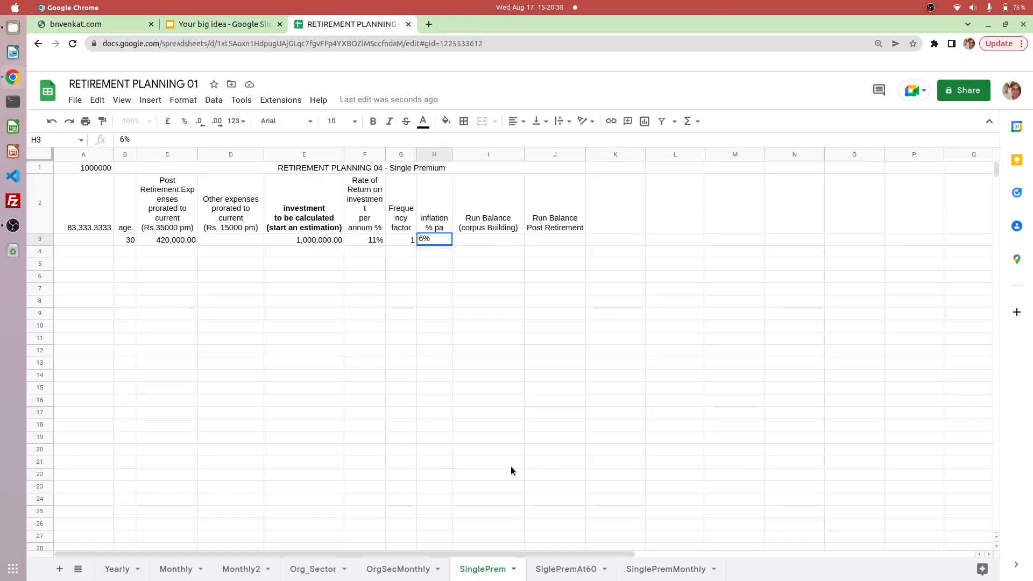
key("Tab")
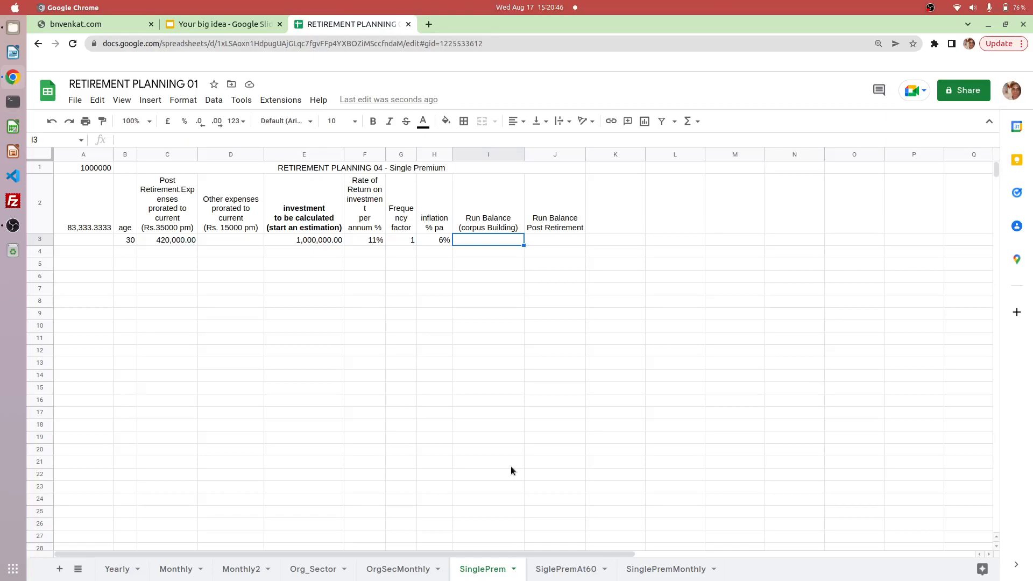
Enter the formula =round(E3*(1+F3/G3),2) in I3 for the corpus-building run balance.
type("=r")
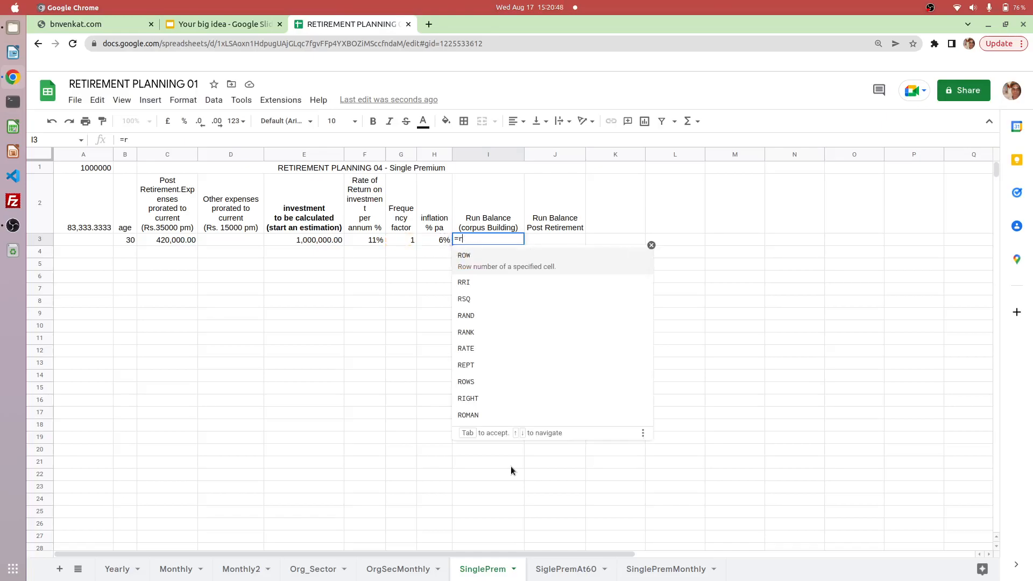
type("oun")
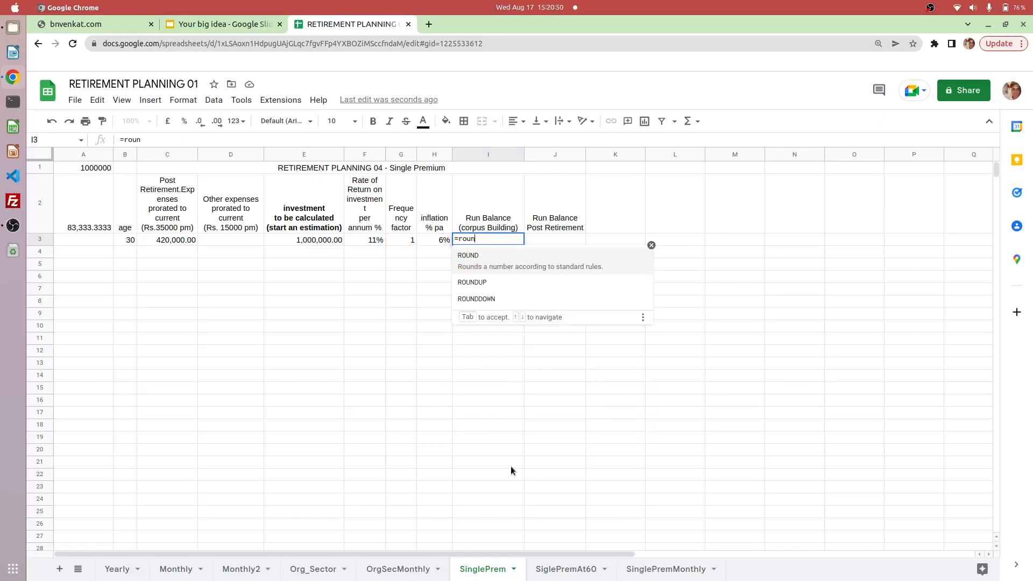
type("d(")
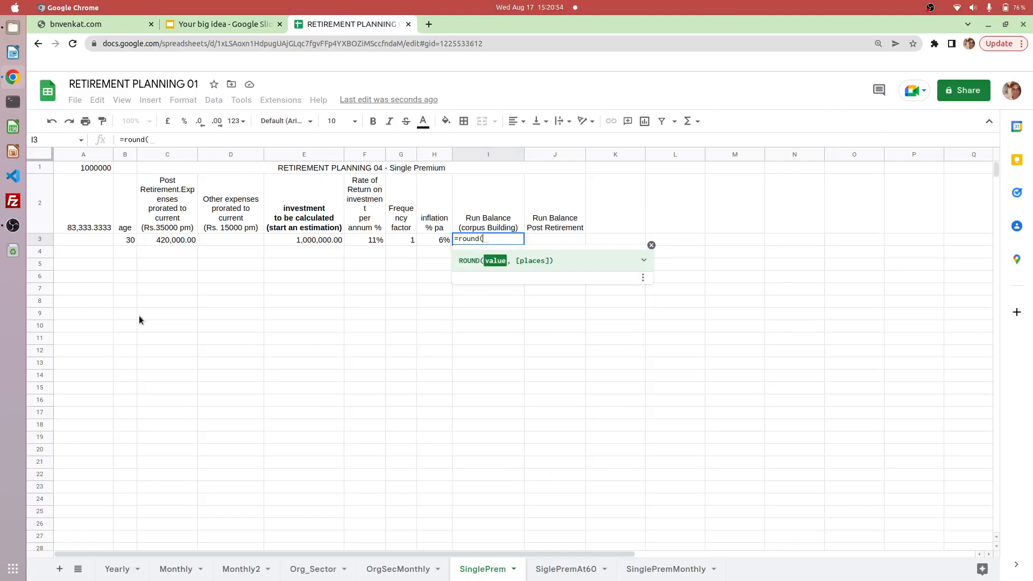
left_click(166, 241)
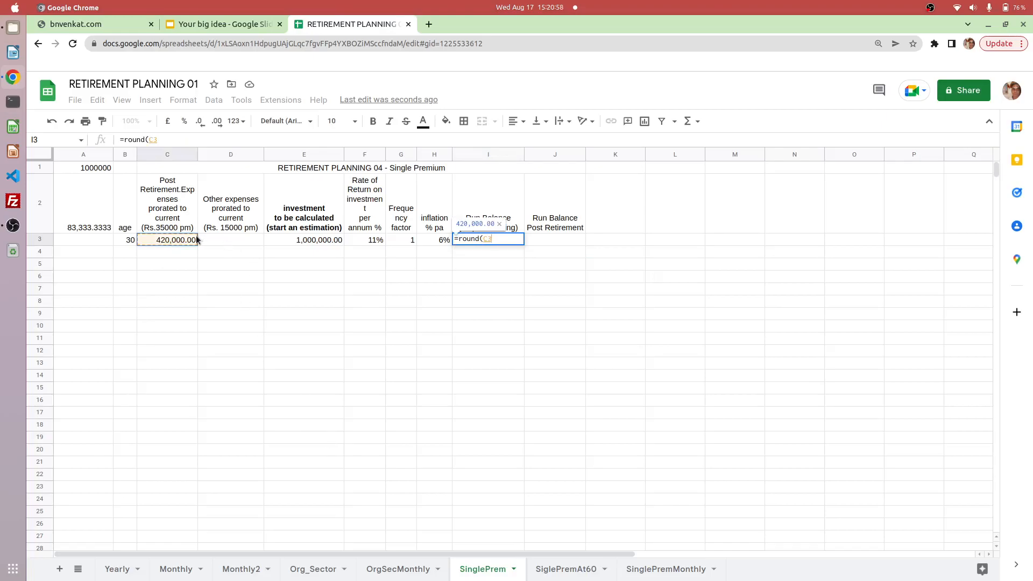
left_click(299, 241)
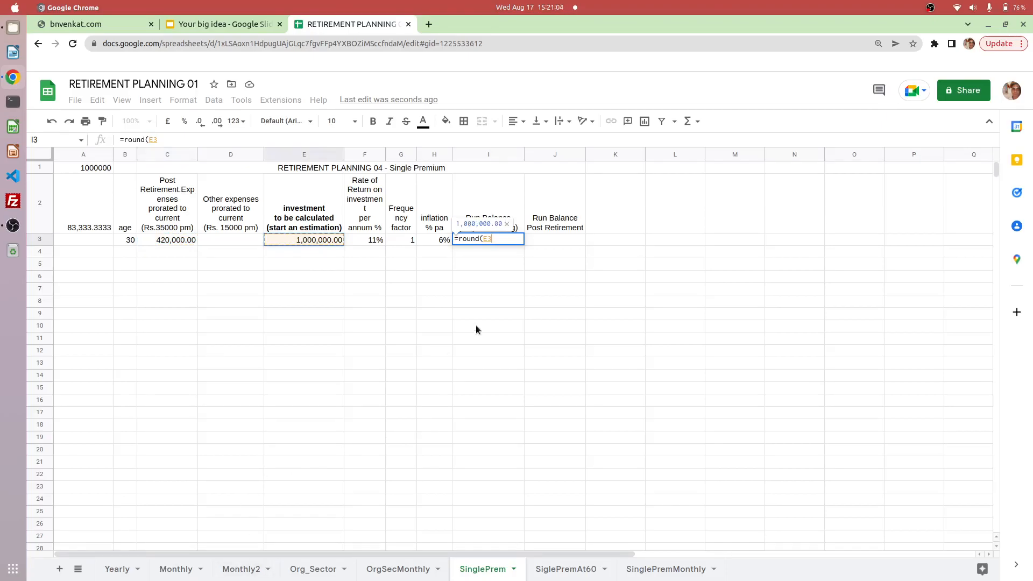
type("*")
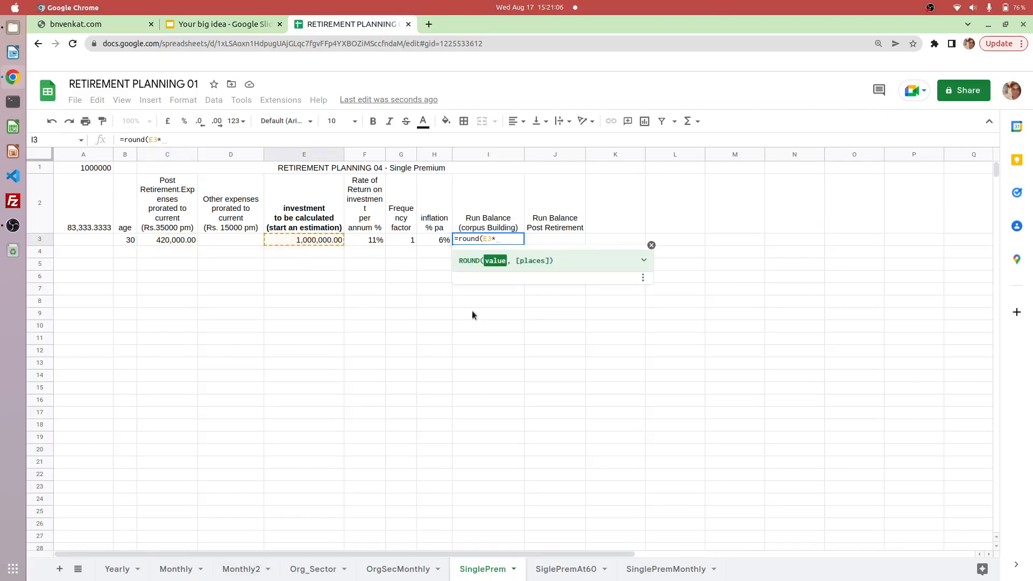
type("(")
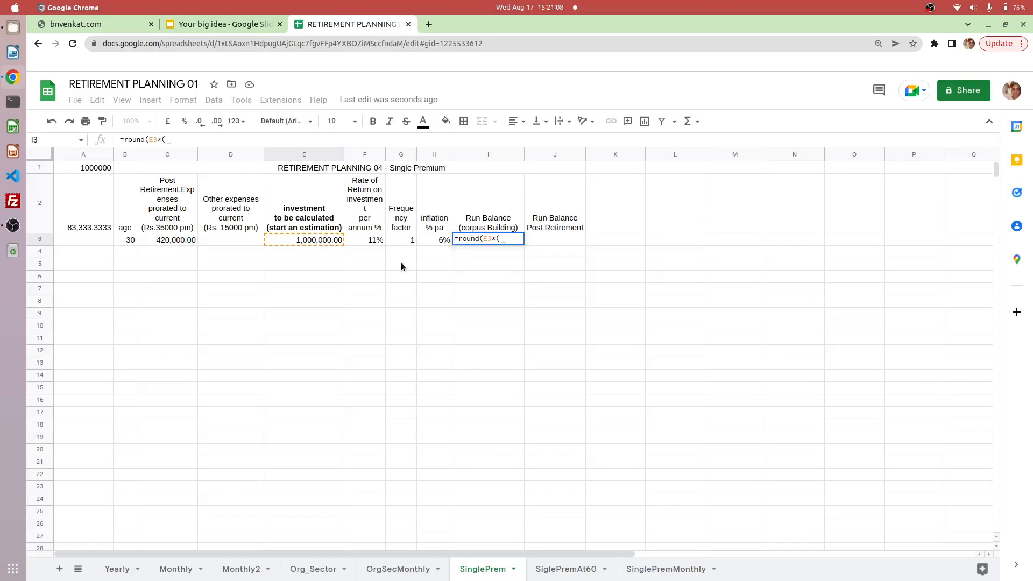
type("1+")
left_click(373, 242)
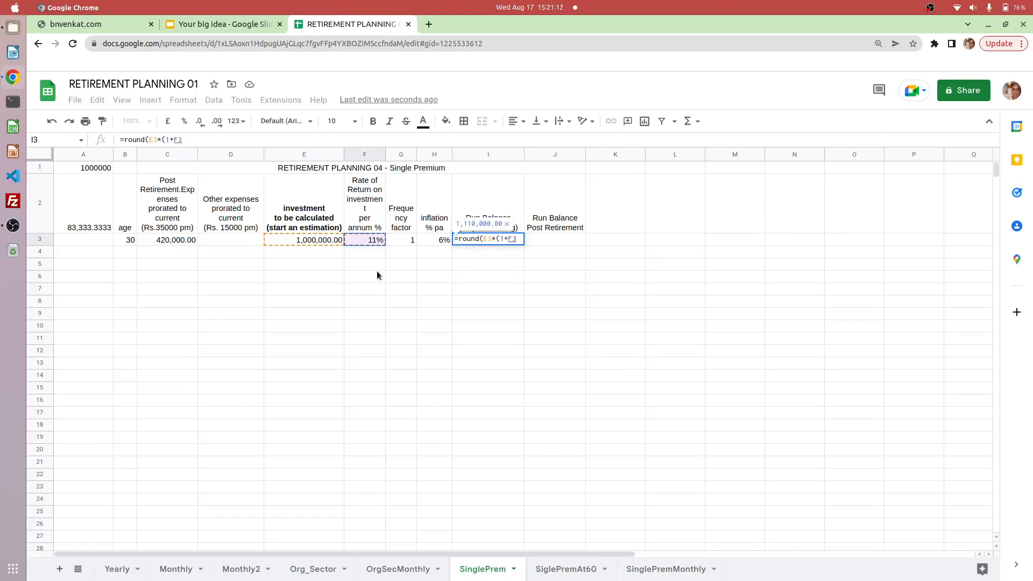
type("/")
left_click(411, 240)
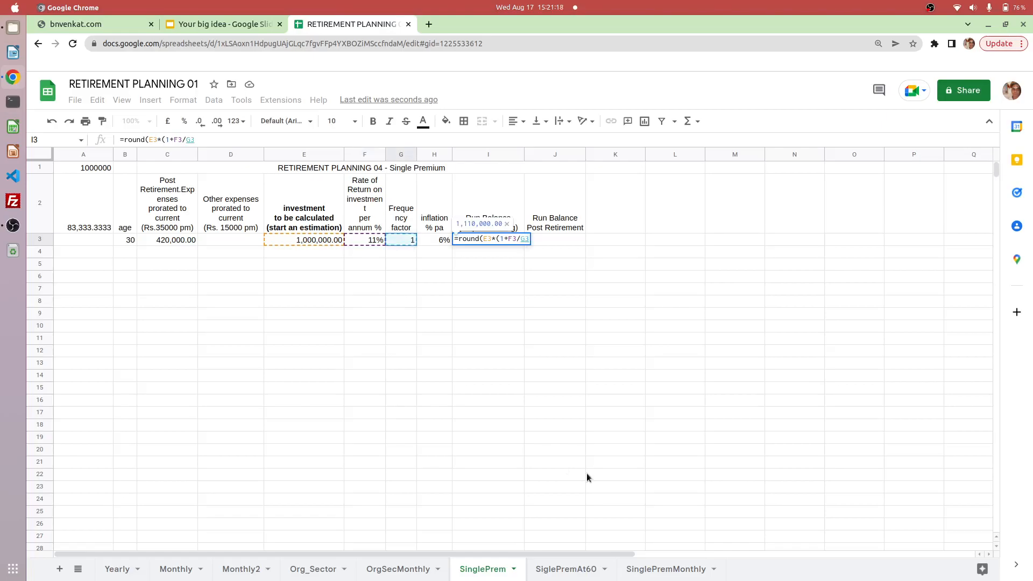
type("),")
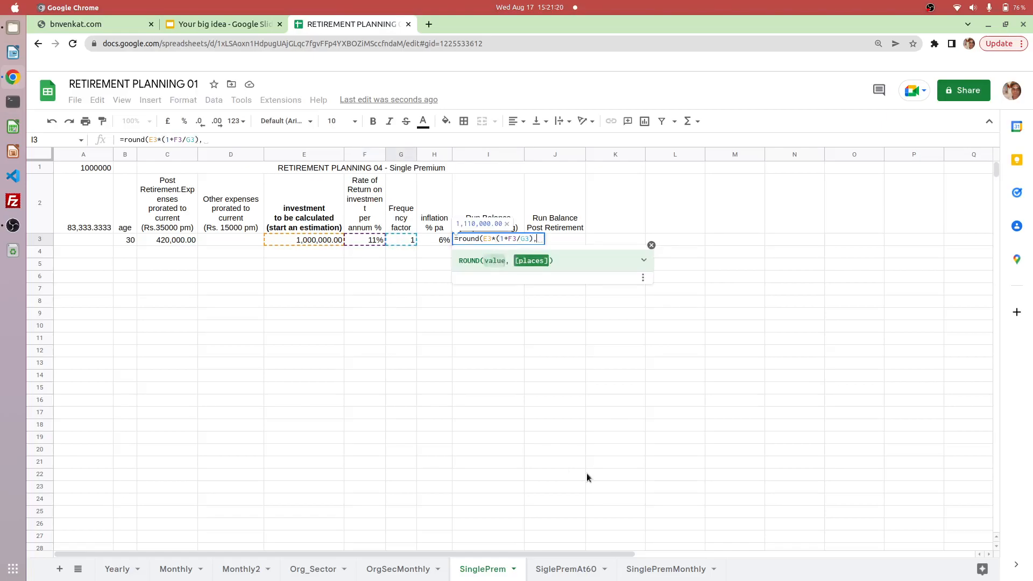
type("2)")
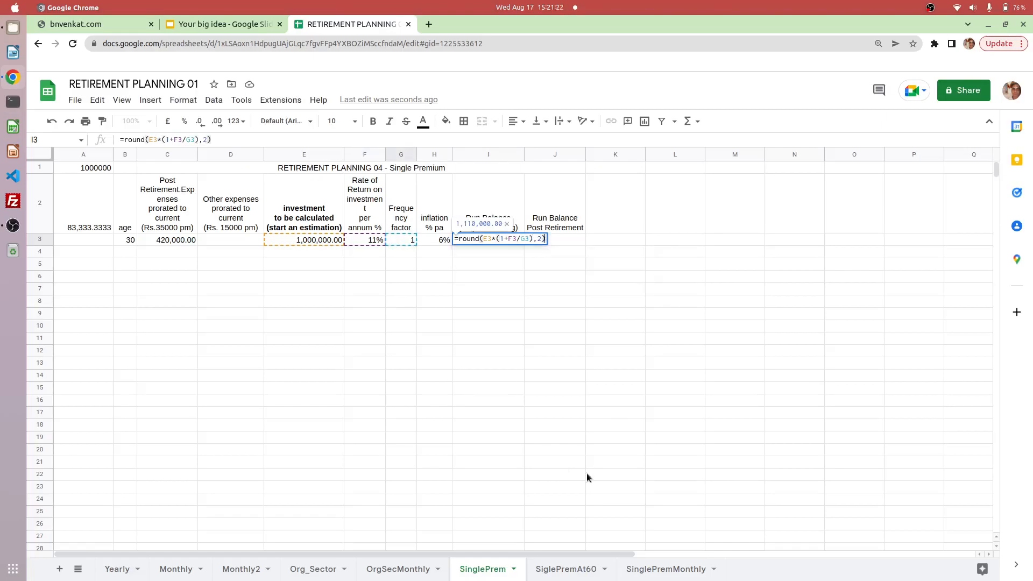
key("Return")
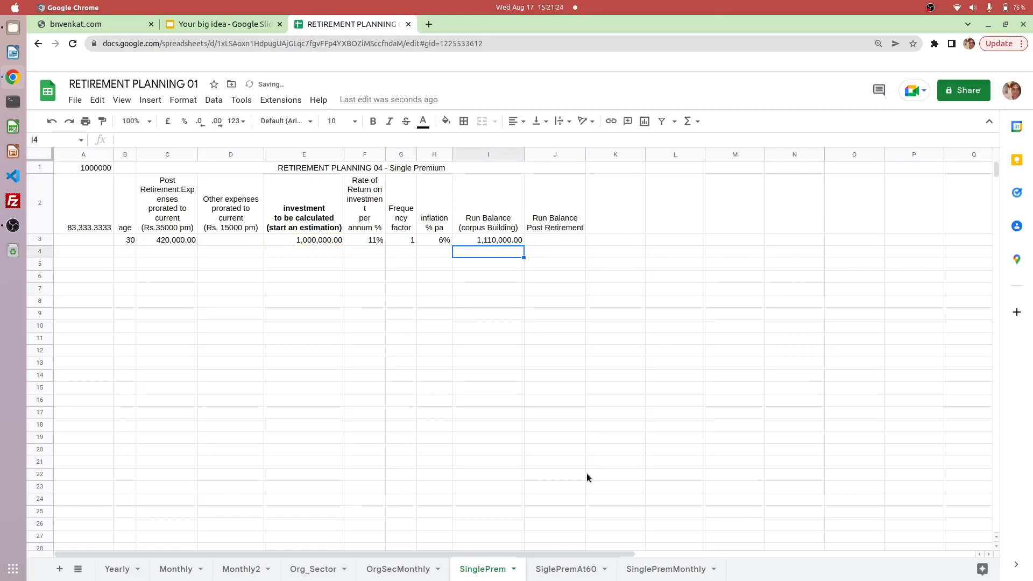
Enter the formula =B3+1 in B4 for the second row's age.
left_click(121, 252)
type("31")
key("BackSpace")
key("BackSpace")
type("=")
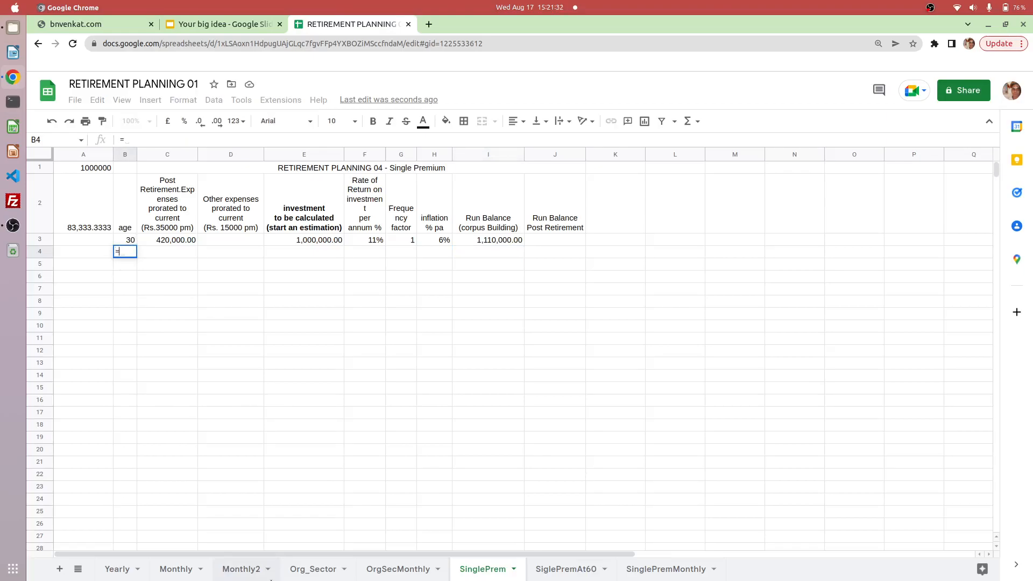
type("B3")
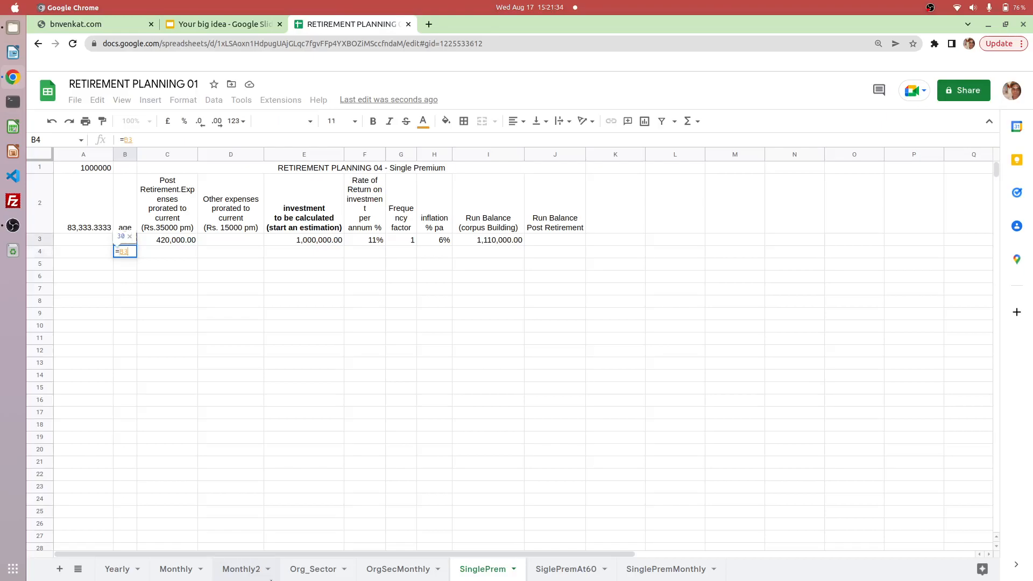
type("+1")
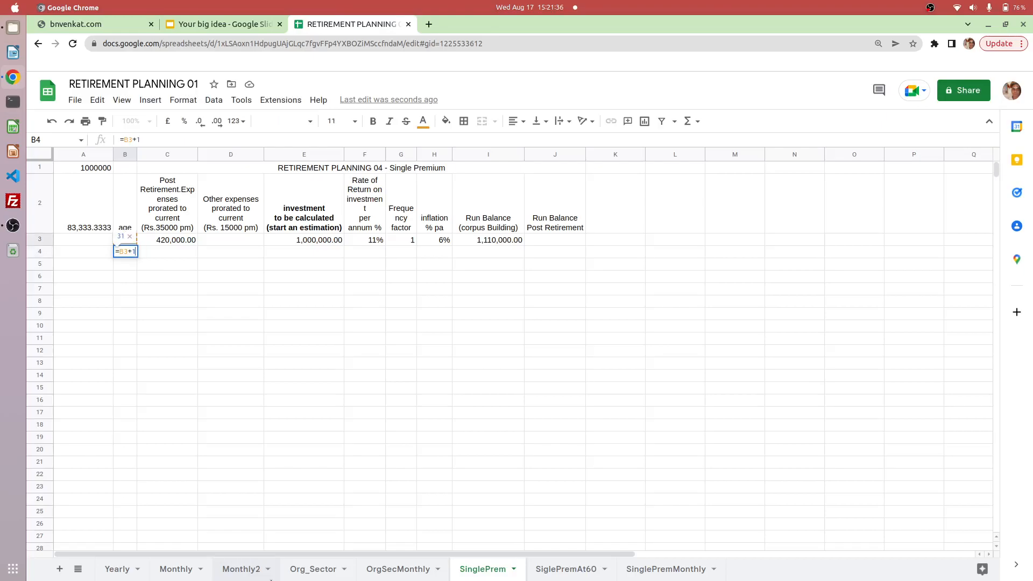
key("Return")
key("Up")
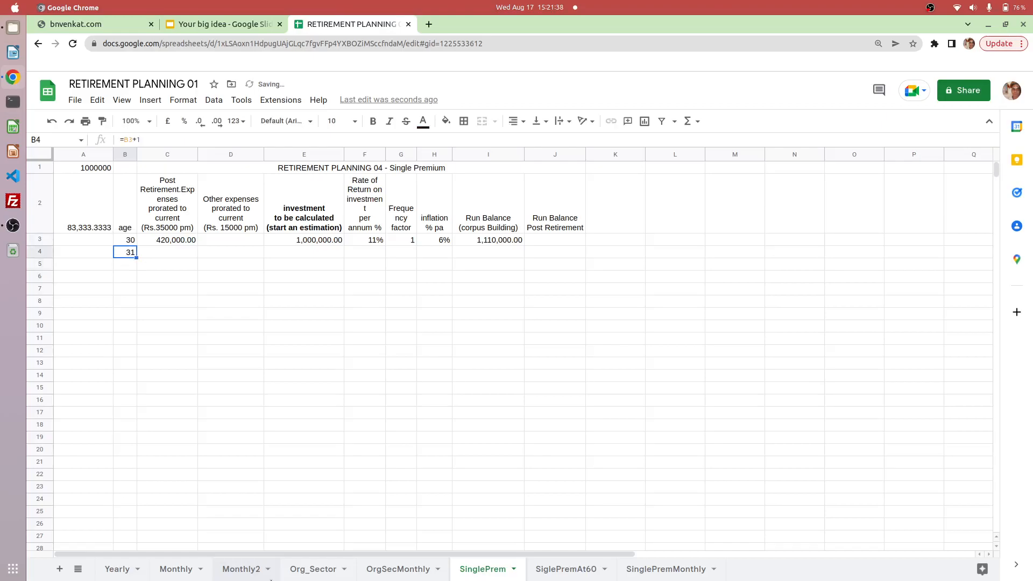
key("Right")
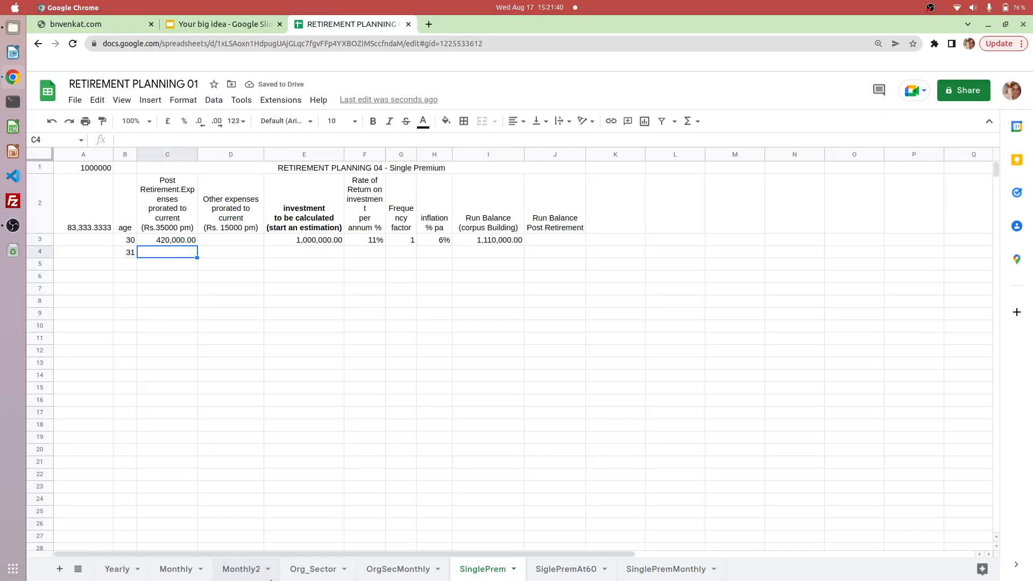
Enter the formula =round(C3*(1+H4/G4),2) in C4 for the second row's inflated post-retirement expenses.
type("=")
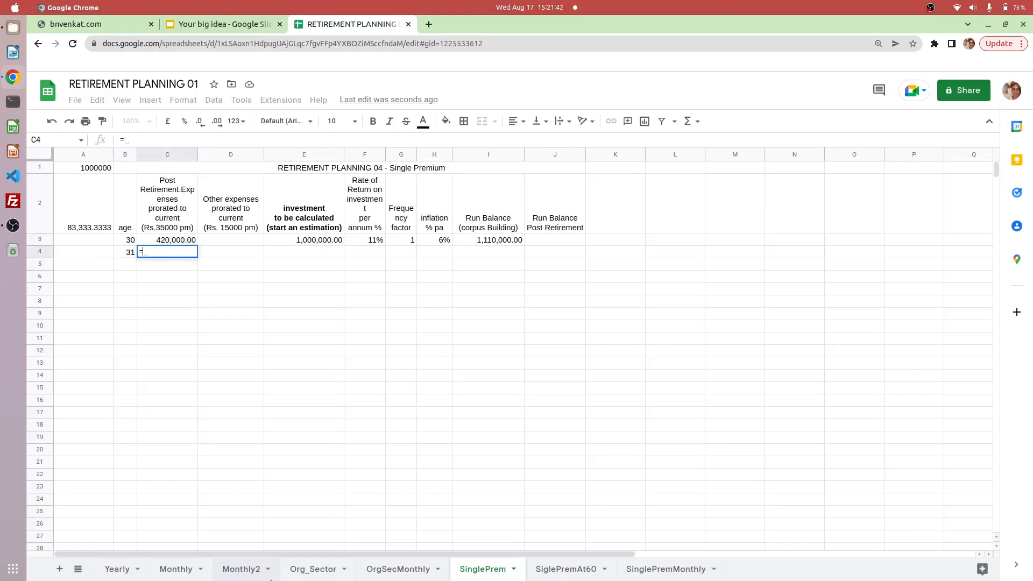
type("round(")
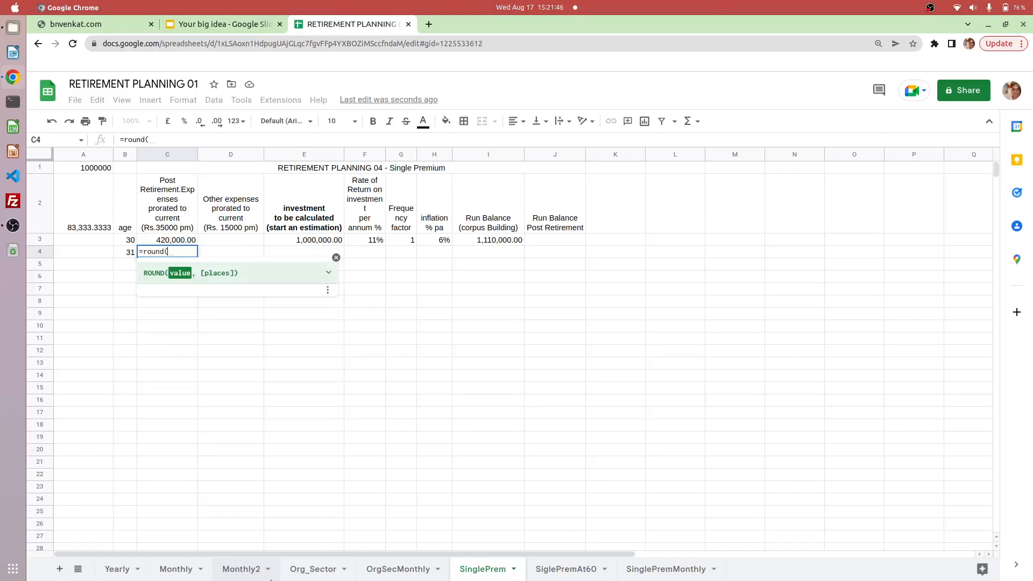
key("Up")
type("*")
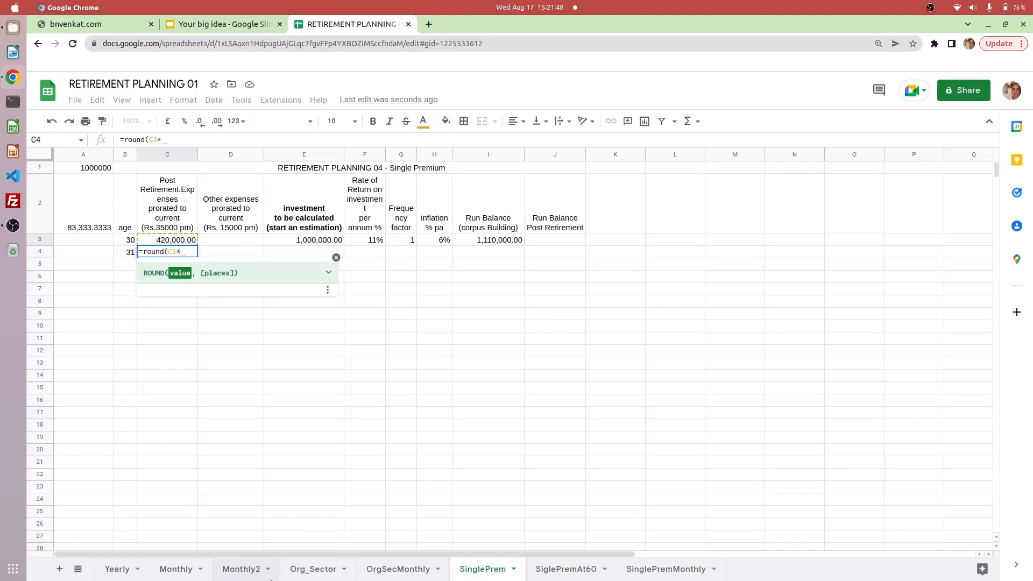
type("(1+")
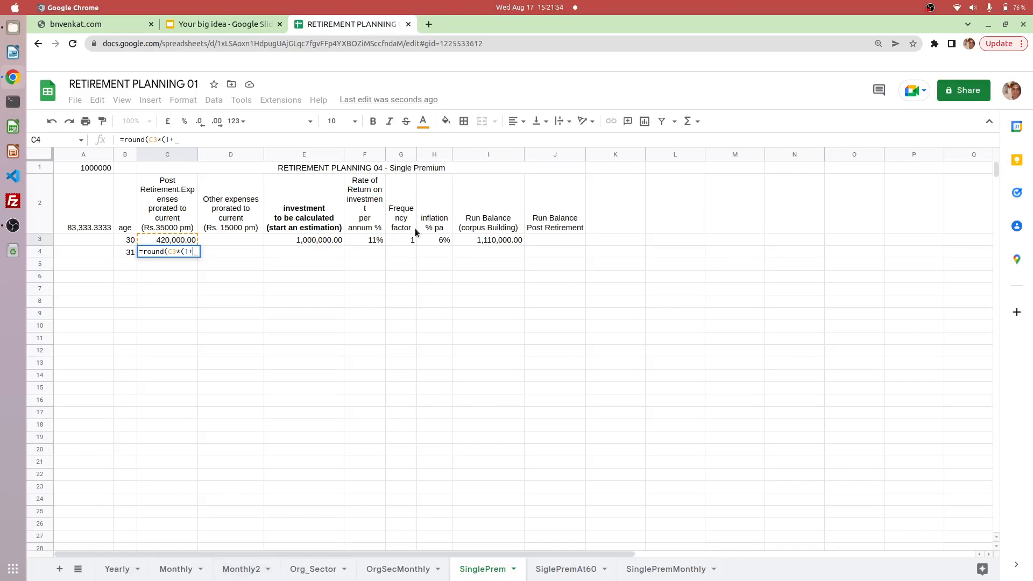
left_click(434, 252)
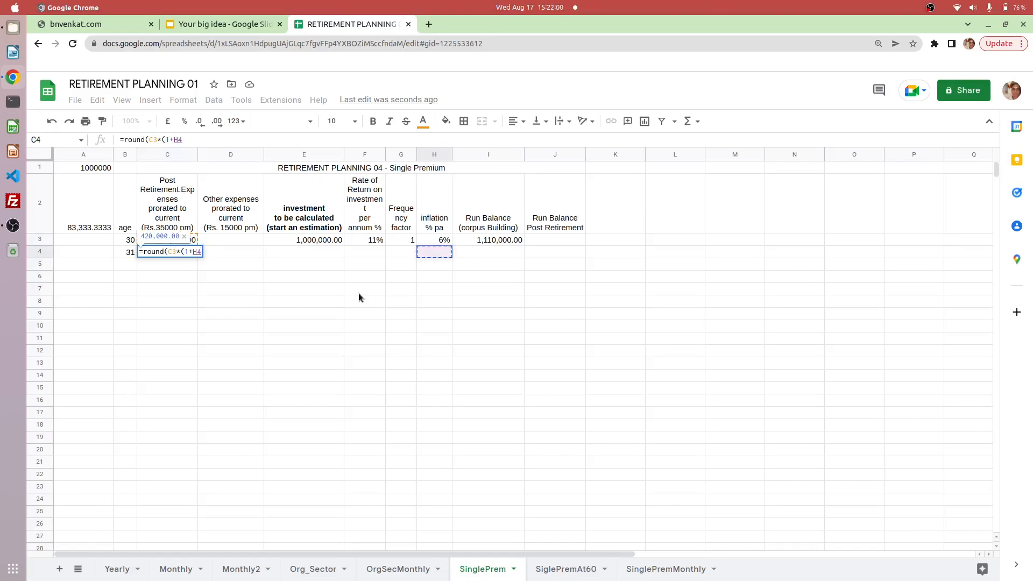
type("/")
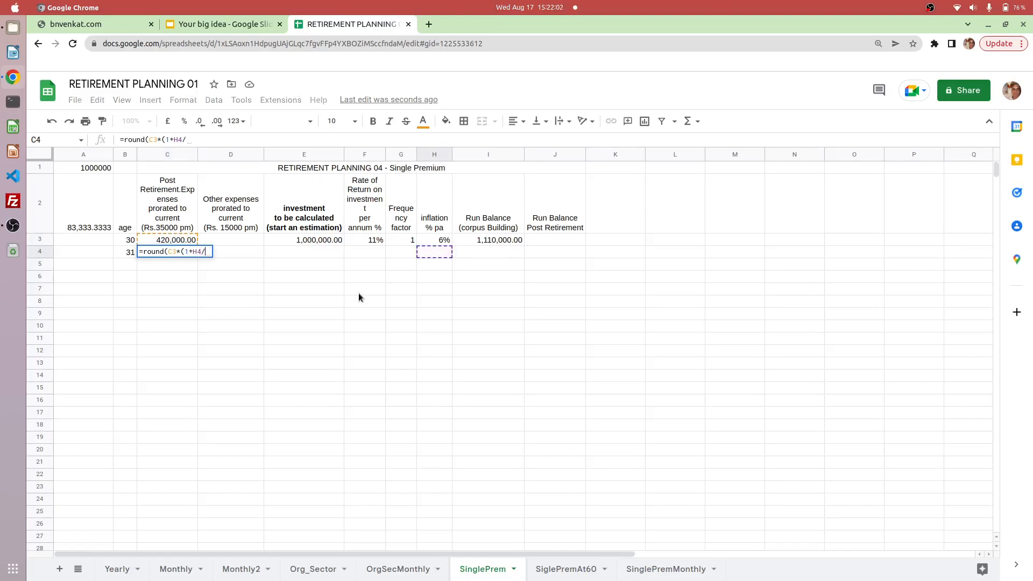
left_click(400, 252)
type("),")
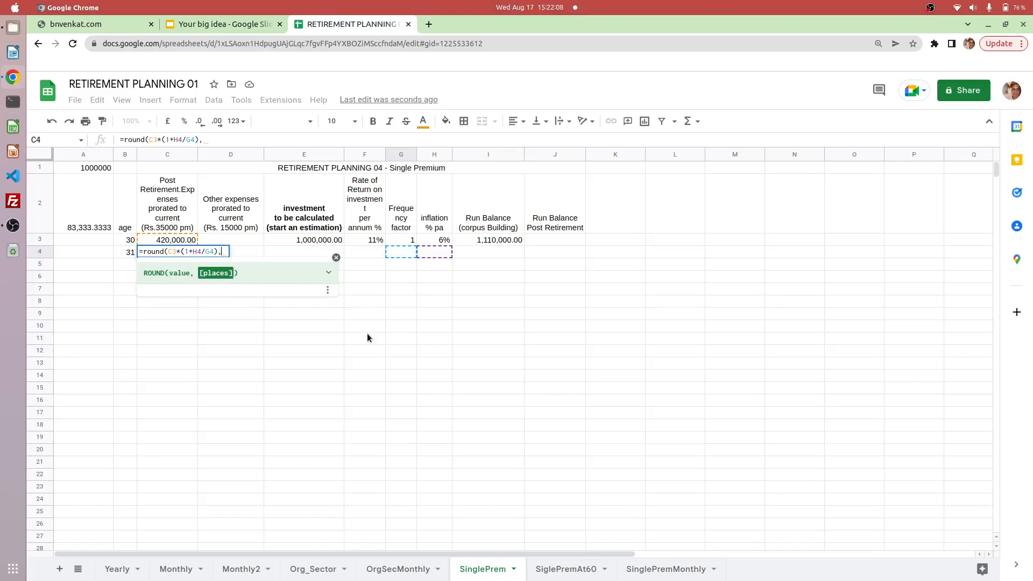
type("2)")
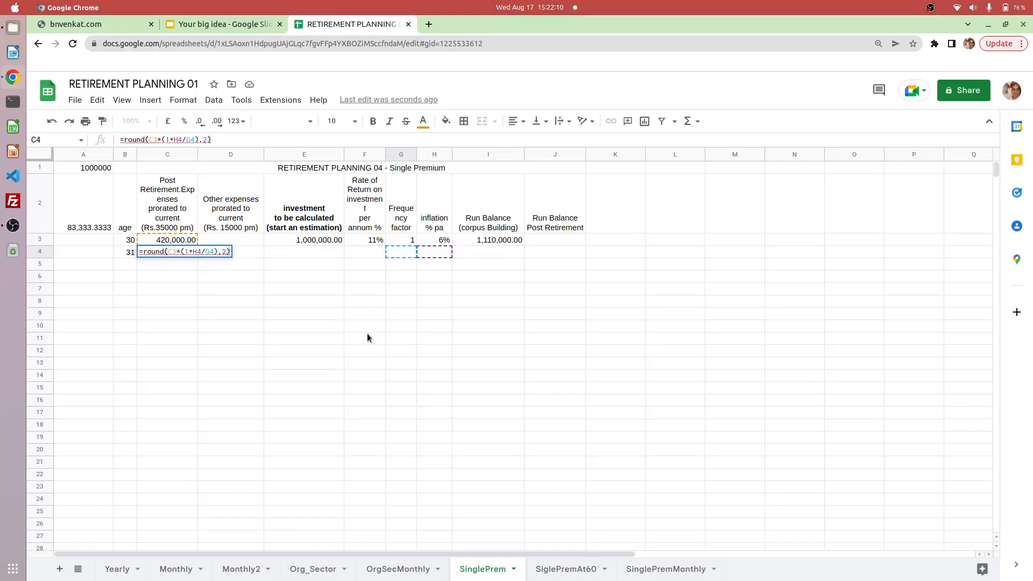
key("Return")
Enter 0 in E4 as the second row's investment.
key("Up")
key("Right")
key("Right")
key("Right")
key("Right")
key("Left")
key("Left")
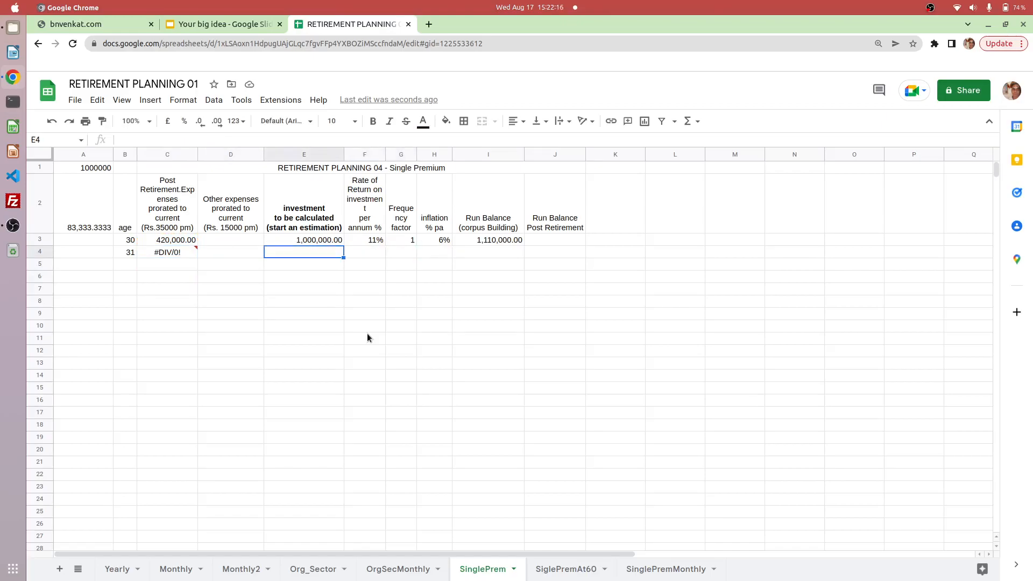
type("0")
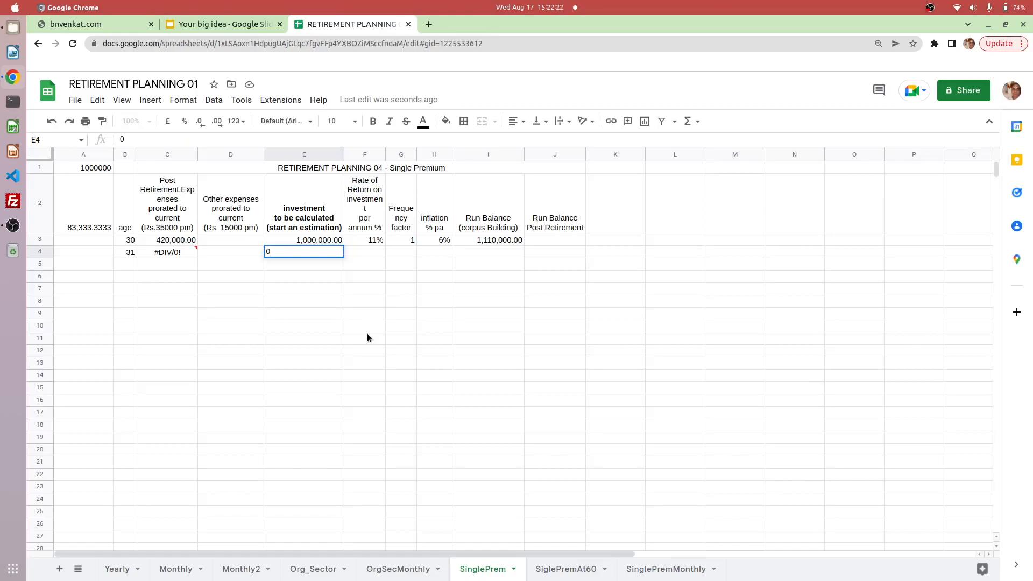
key("Tab")
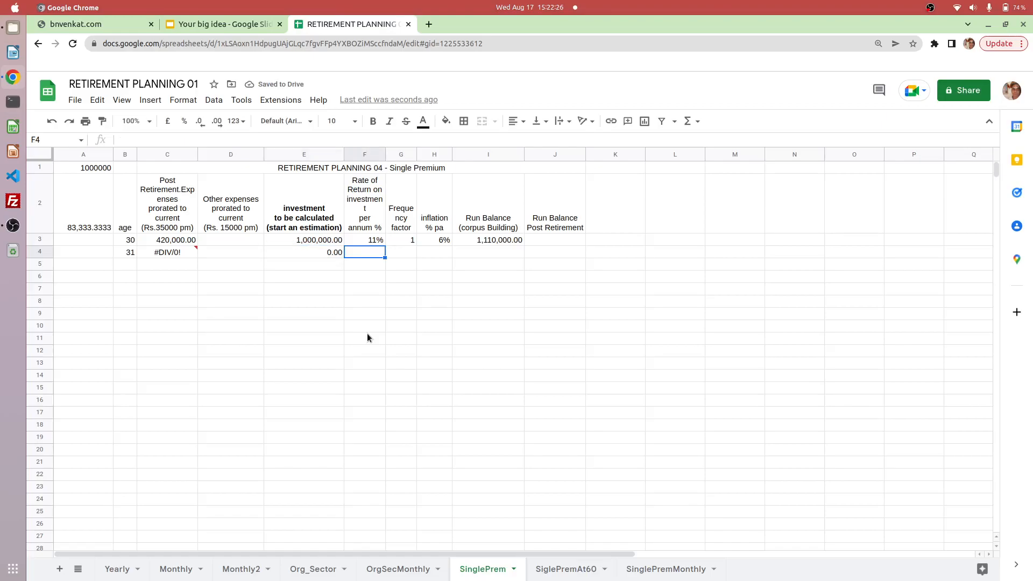
Enter the formula =F3 in F4 to carry the rate of return down to the second row.
type("=")
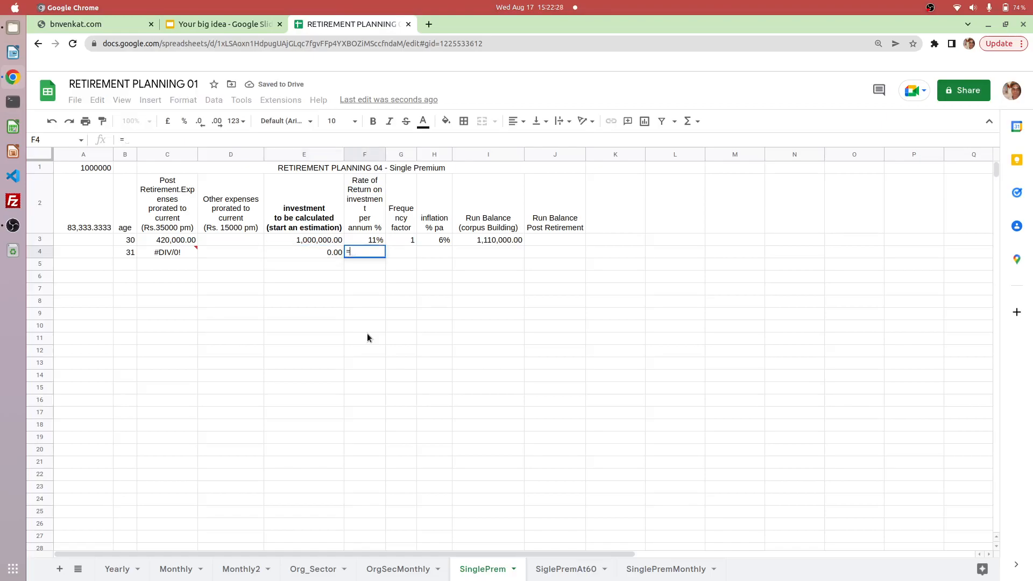
key("Up")
key("Return")
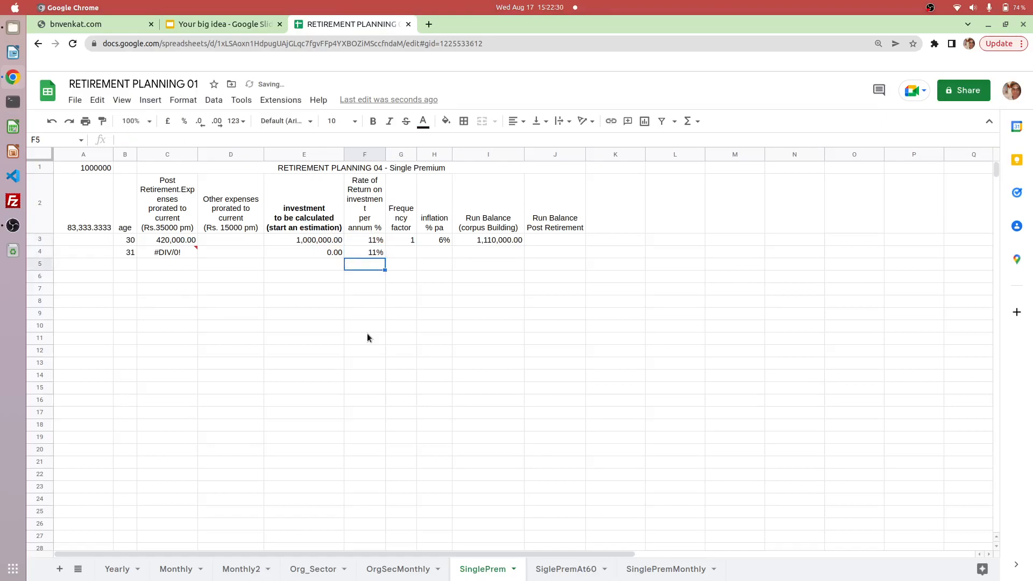
Enter the formula =G3 in G4 to carry the frequency factor down to the second row.
key("Up")
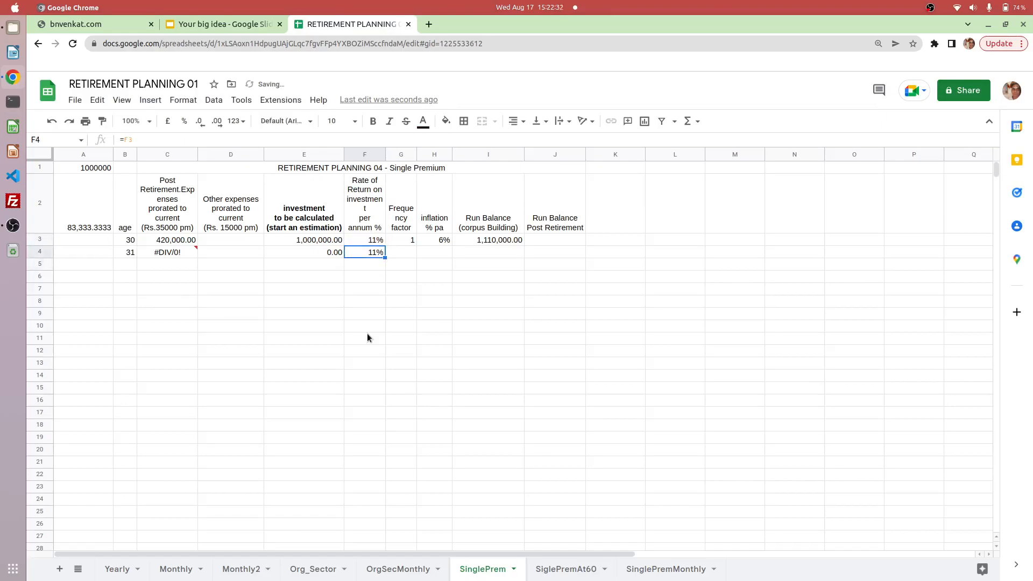
key("Right")
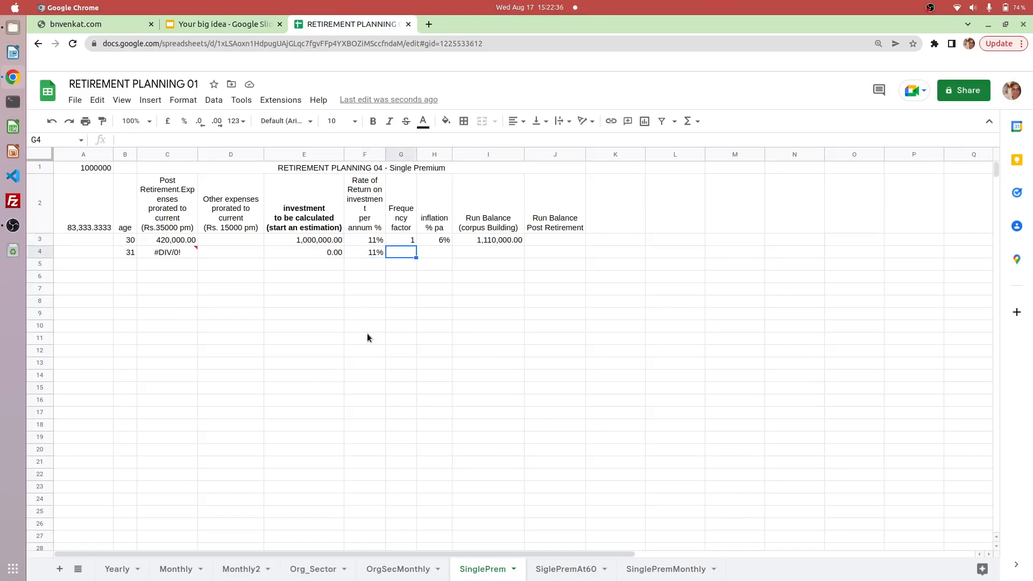
key("Return")
type("-")
key("BackSpace")
type("=")
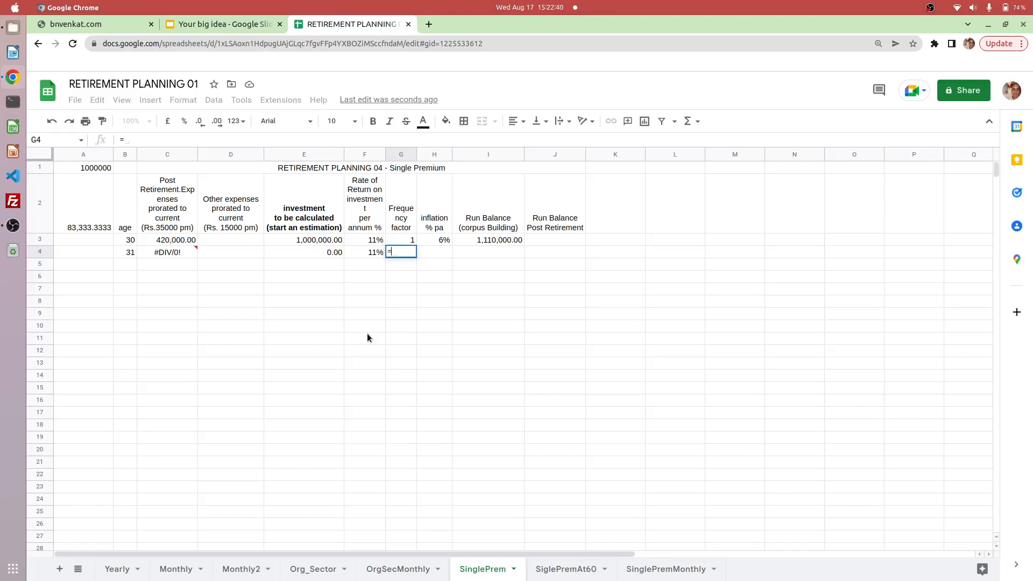
key("Up")
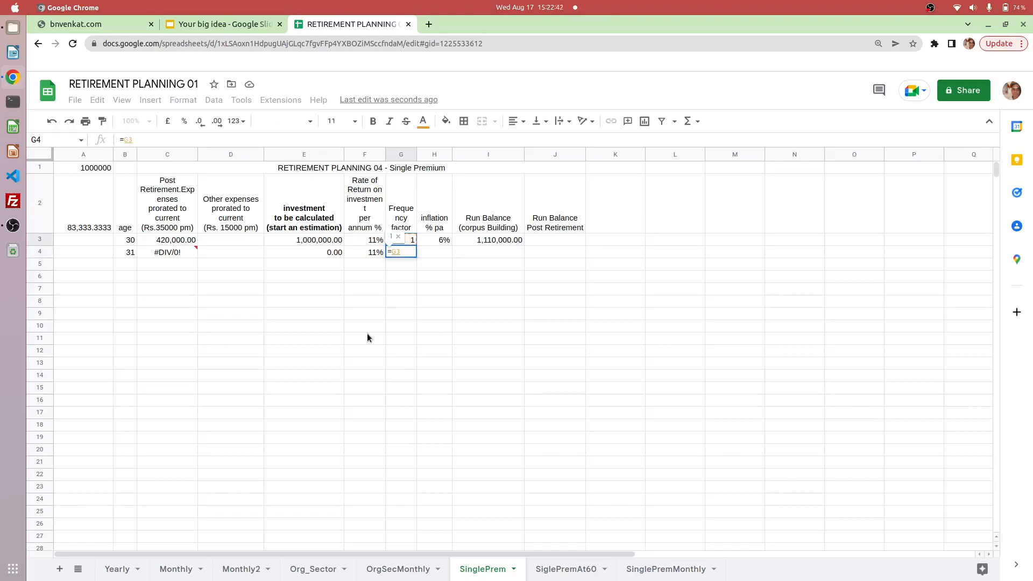
key("Return")
Enter the formula =H3 in H4 to carry the inflation rate down to the second row.
key("Up")
key("Right")
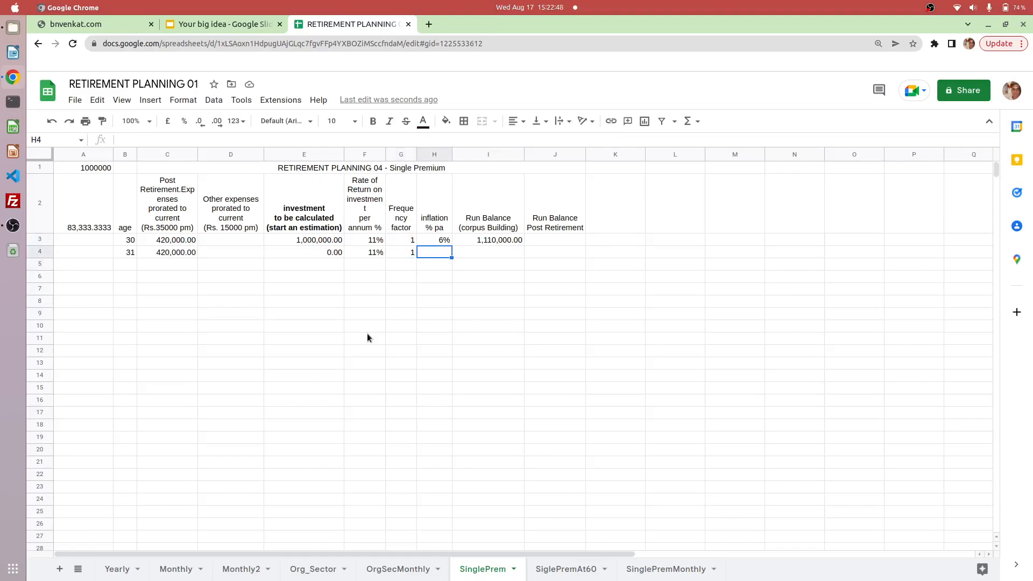
type("=")
key("Up")
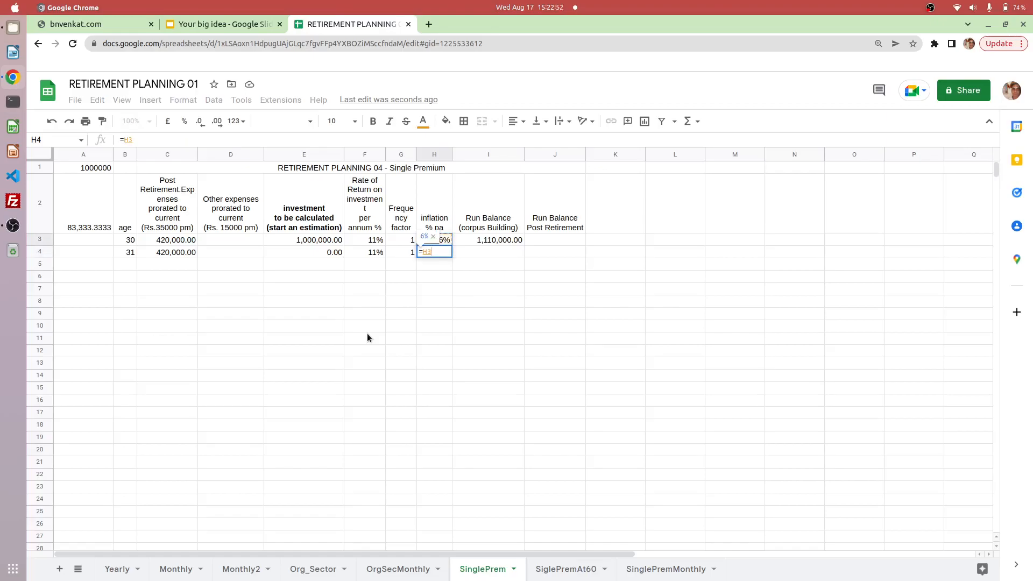
key("Return")
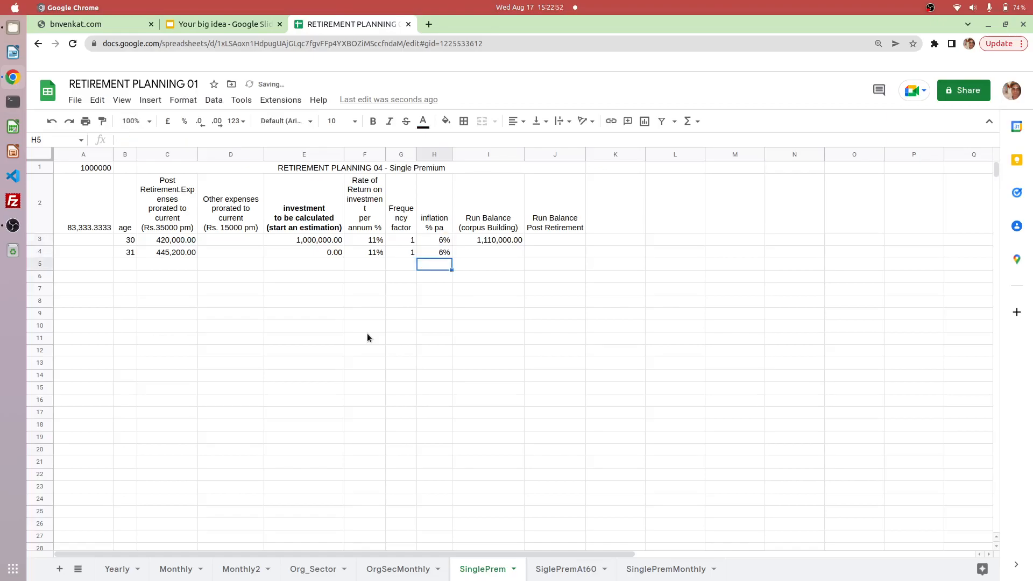
Enter the formula =rund((I3+E4)*(1+F4/G4),2) in I4 for the second row's corpus-building run balance.
left_click(477, 253)
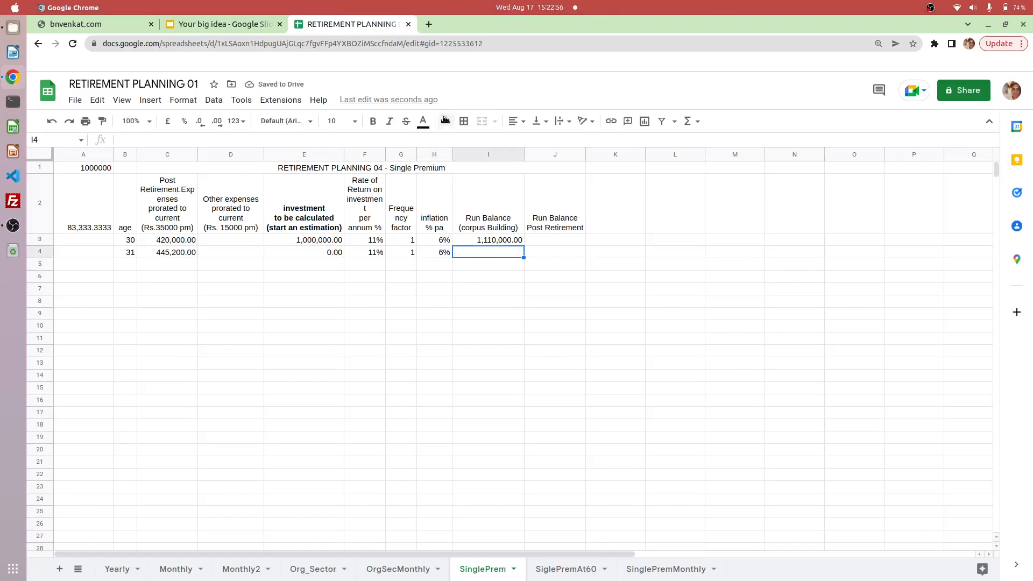
type("=run")
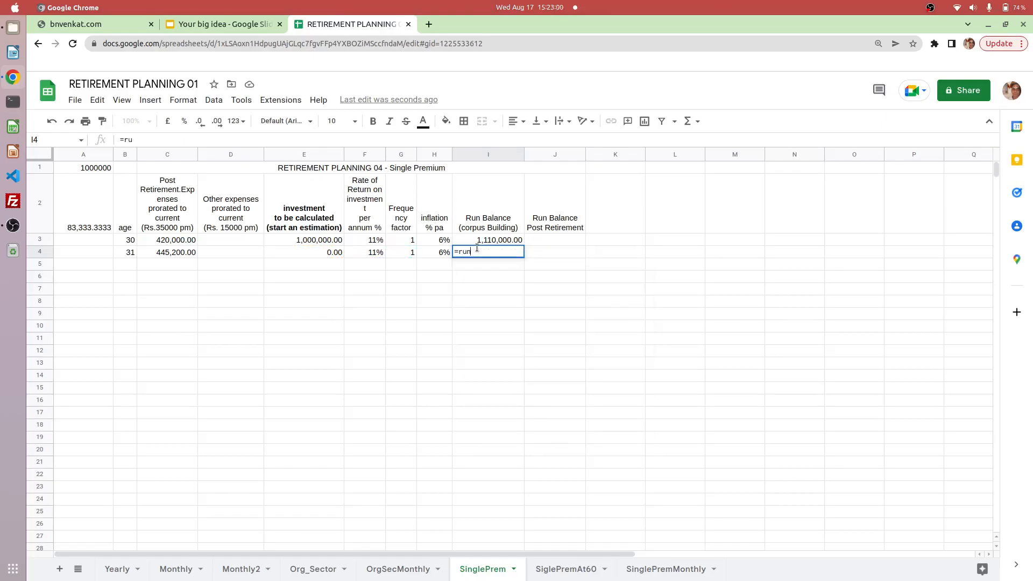
type("d(")
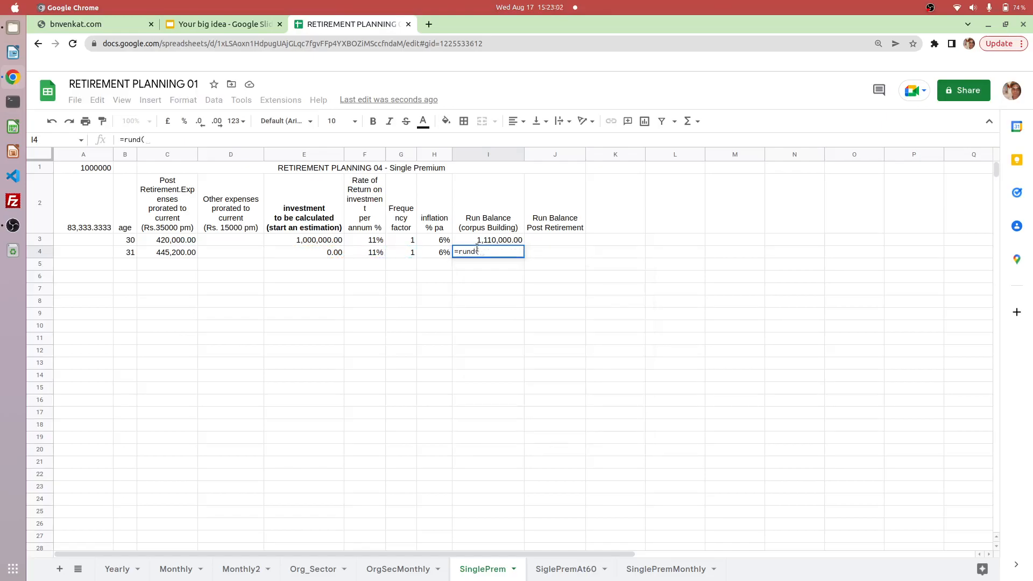
type("(")
left_click(505, 242)
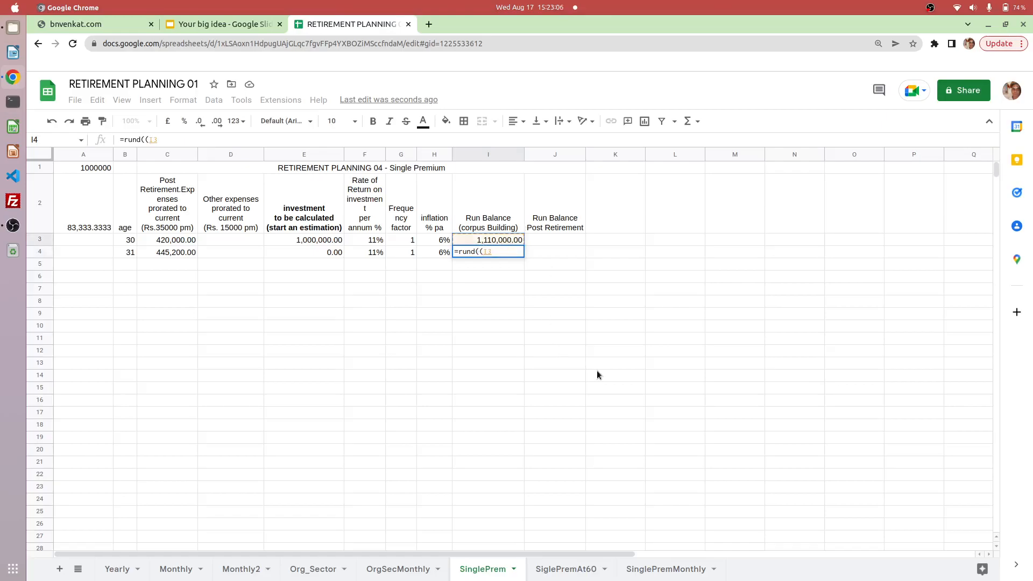
type("+")
left_click(311, 254)
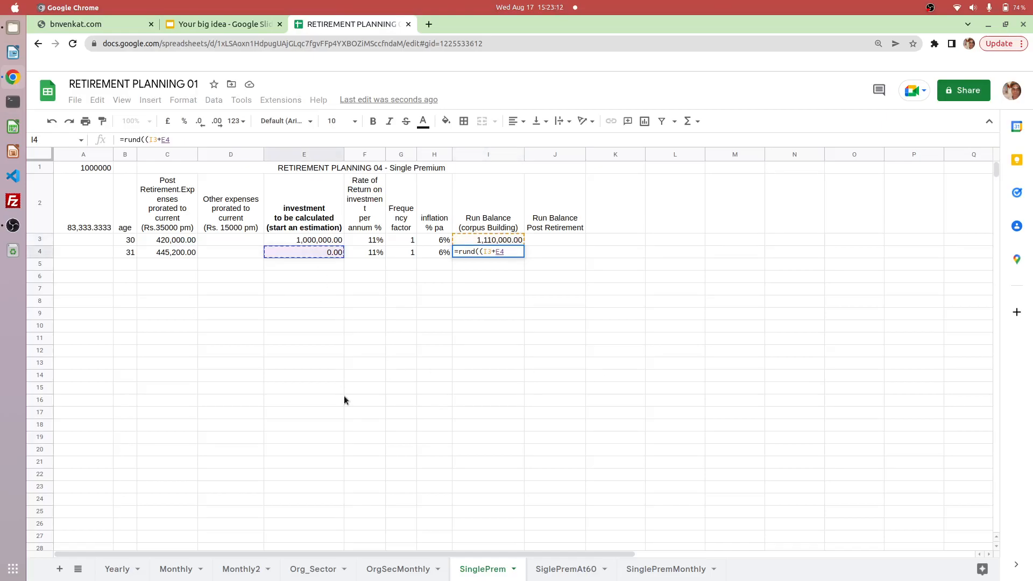
type(")")
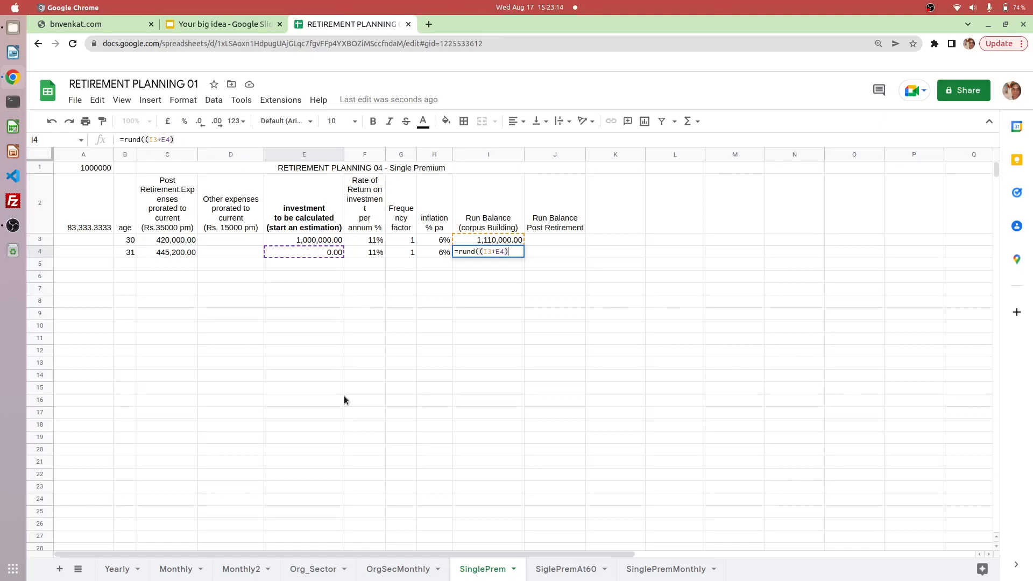
type("*(")
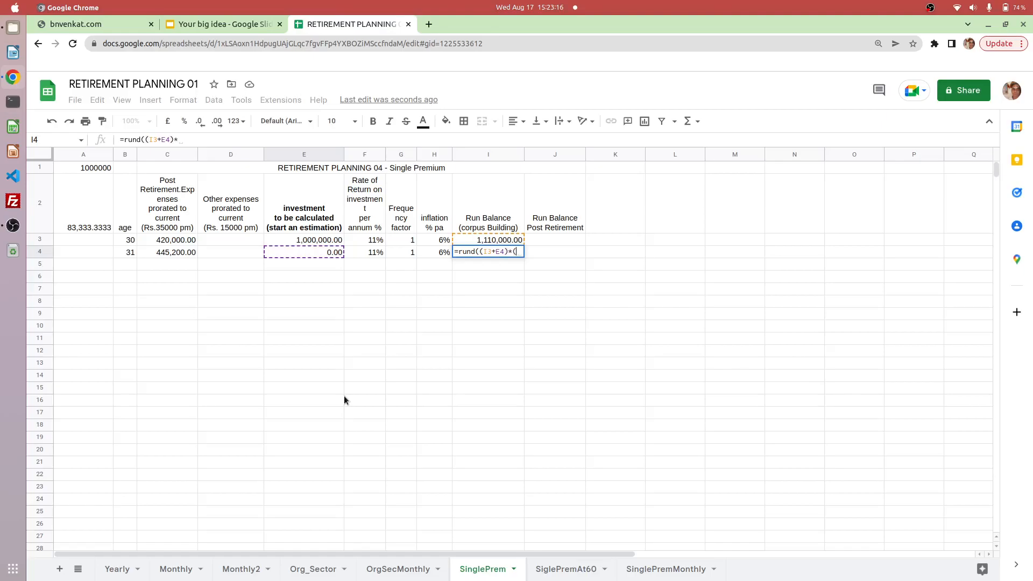
type("1+")
left_click(366, 251)
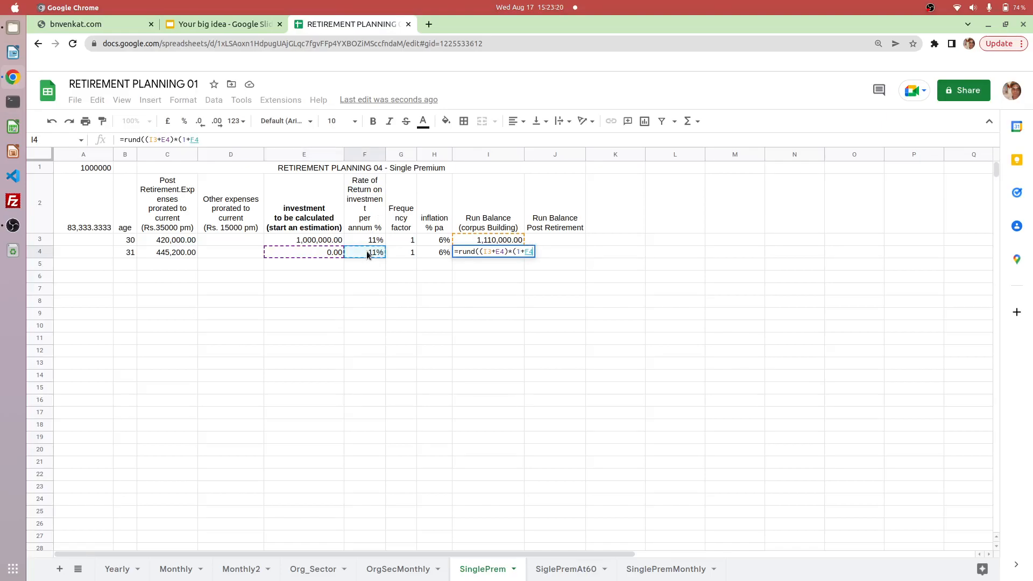
type("/")
left_click(401, 251)
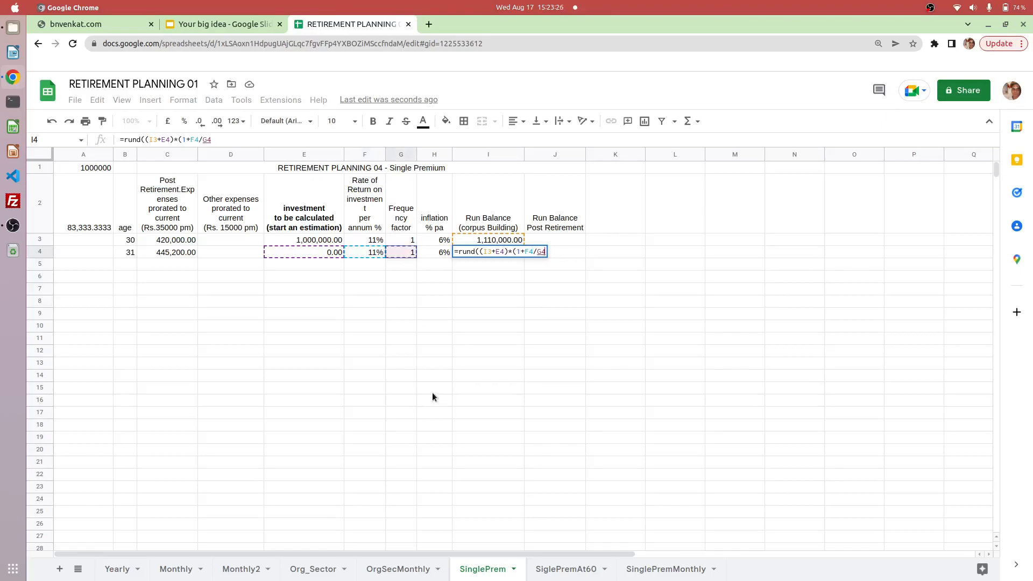
type("),")
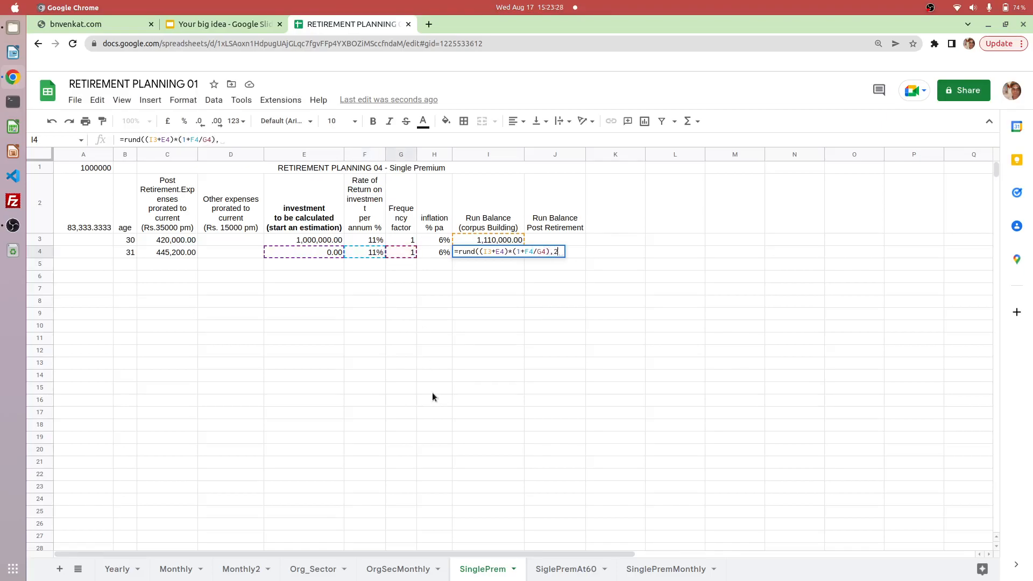
type("2)")
key("Return")
Correct the function name in the I4 formula so it reads =round((I3+E4)*(1+F4/G4),2).
key("Up")
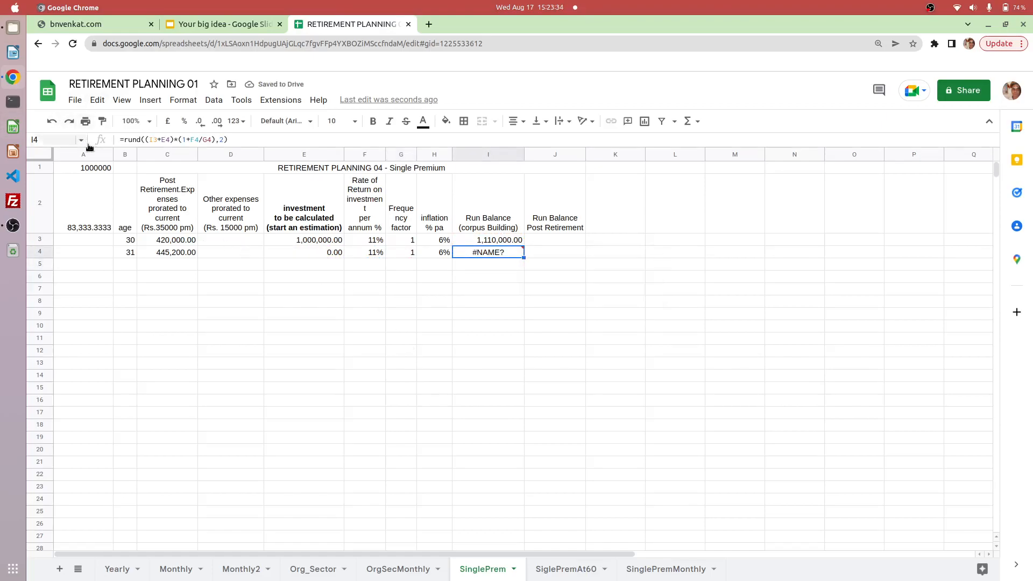
left_click(124, 140)
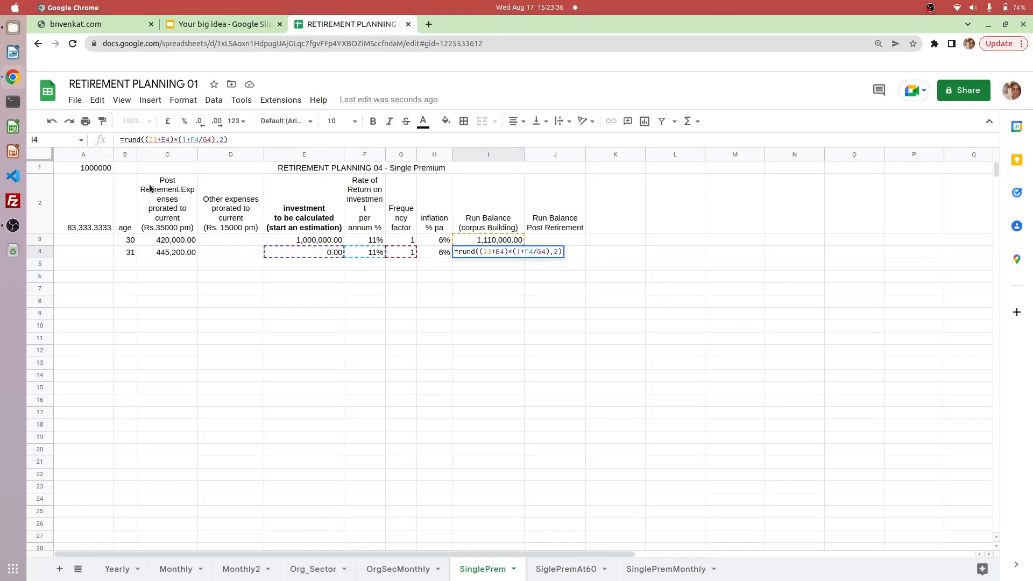
type("o")
key("End")
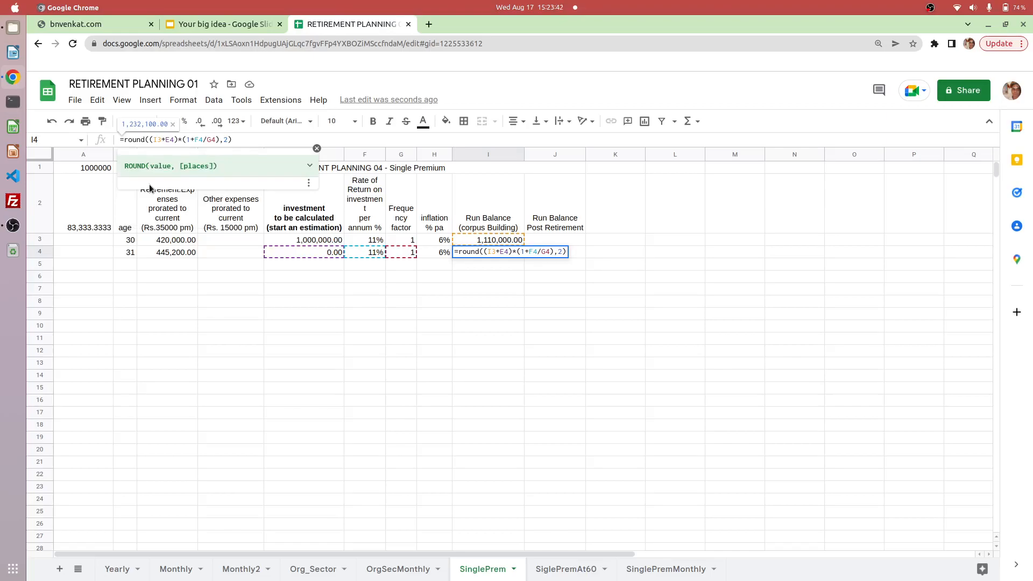
key("Return")
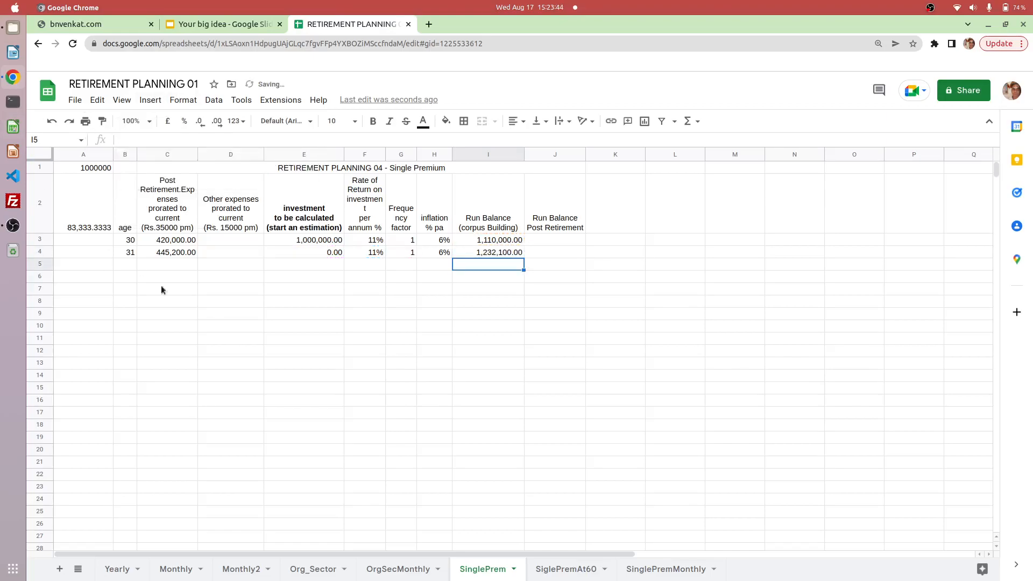
Fill the second row's formulas in B4:I4 down to row 32, extending the table to age 59.
left_click(133, 250)
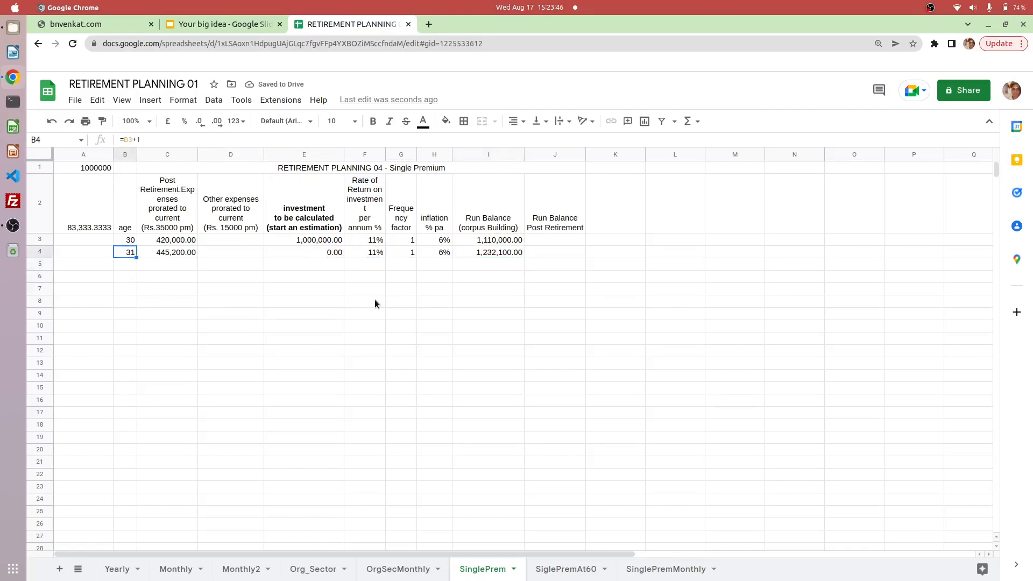
left_click(517, 251, "shift")
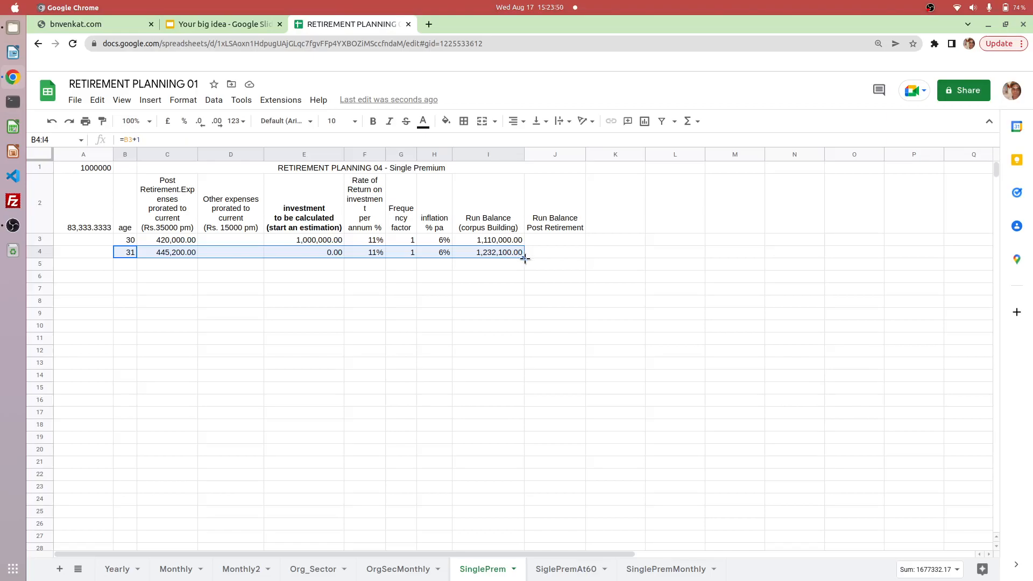
left_click_drag(525, 259, 464, 235)
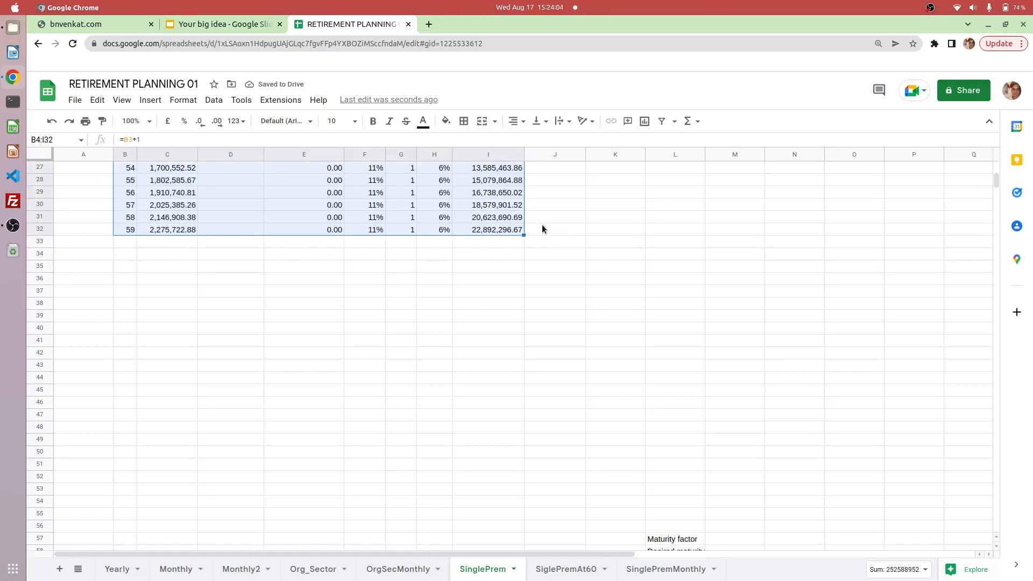
Enter the formula =I32 in J32 to carry the age-59 corpus into the post-retirement run balance.
scroll(549, 231, "up", 7)
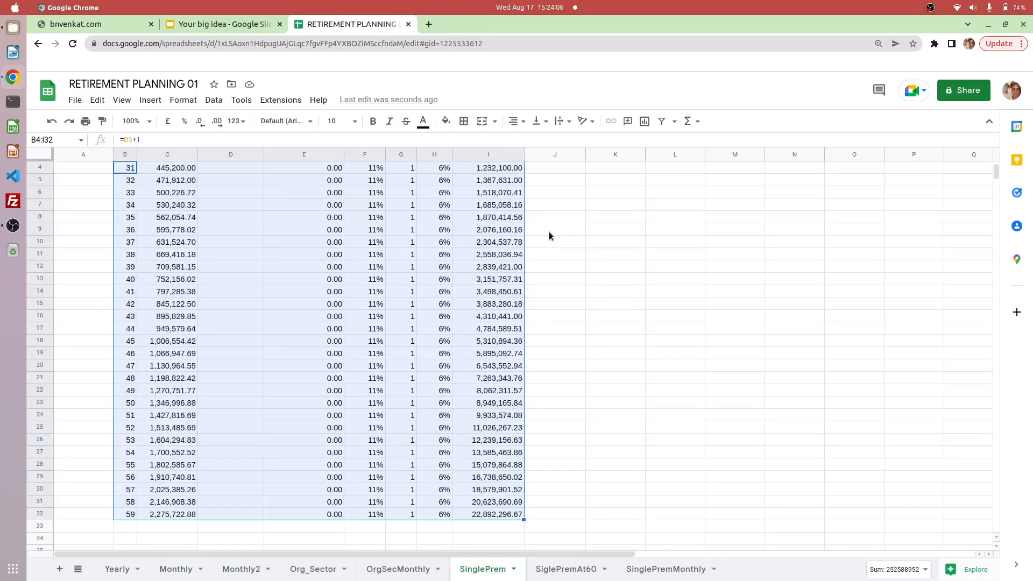
scroll(549, 233, "down", 7)
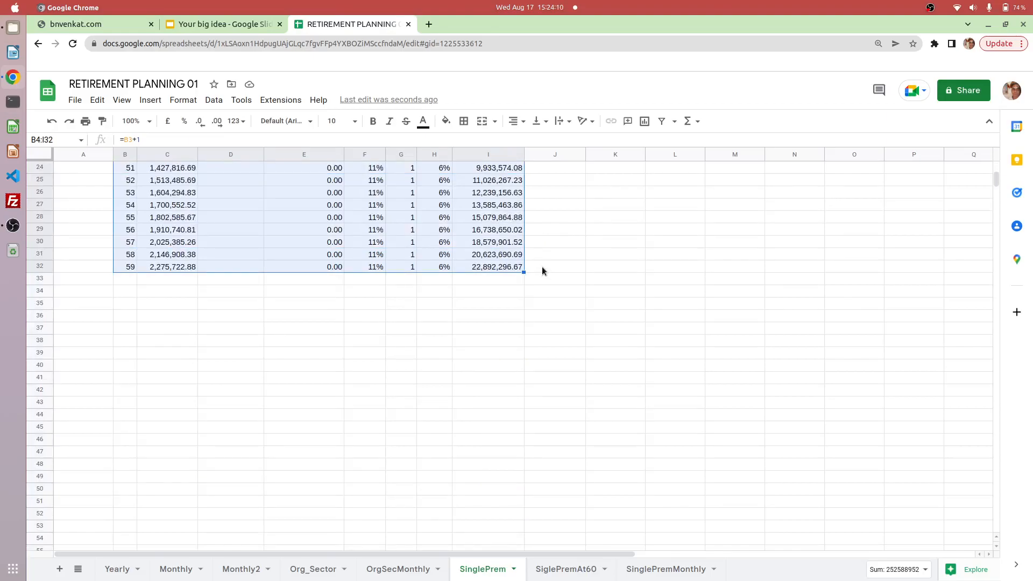
left_click(541, 267)
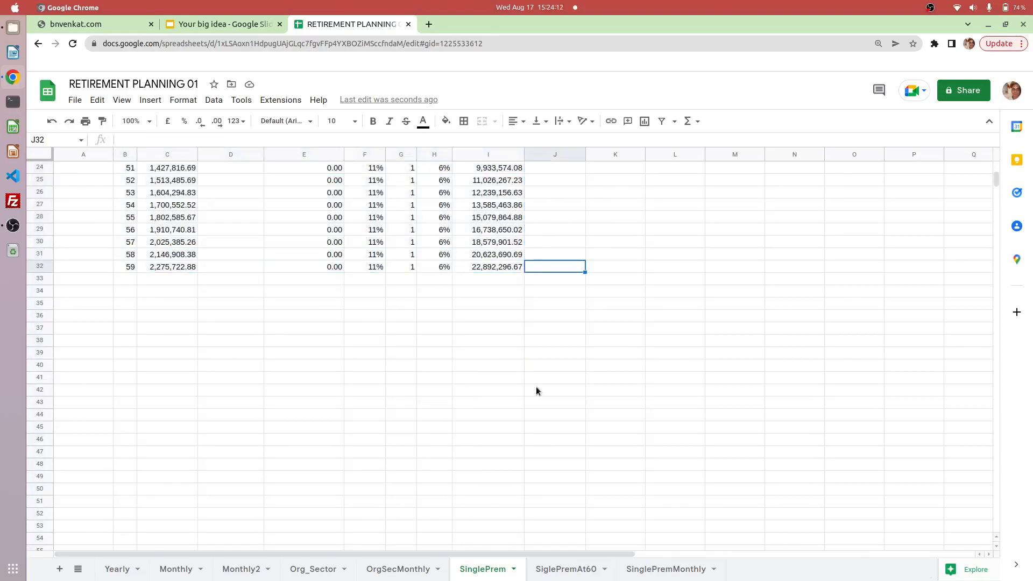
type("=")
key("Left")
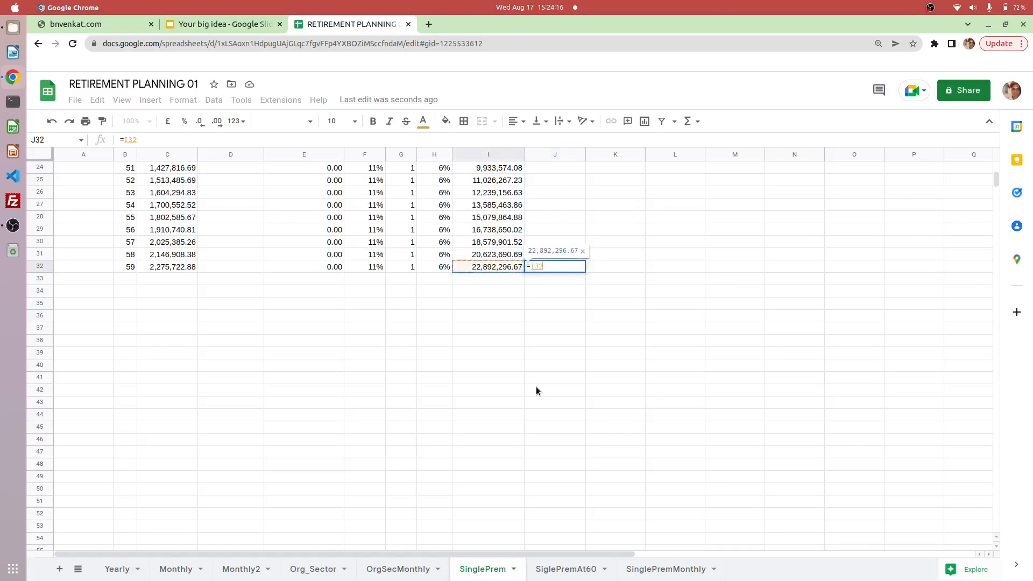
key("Return")
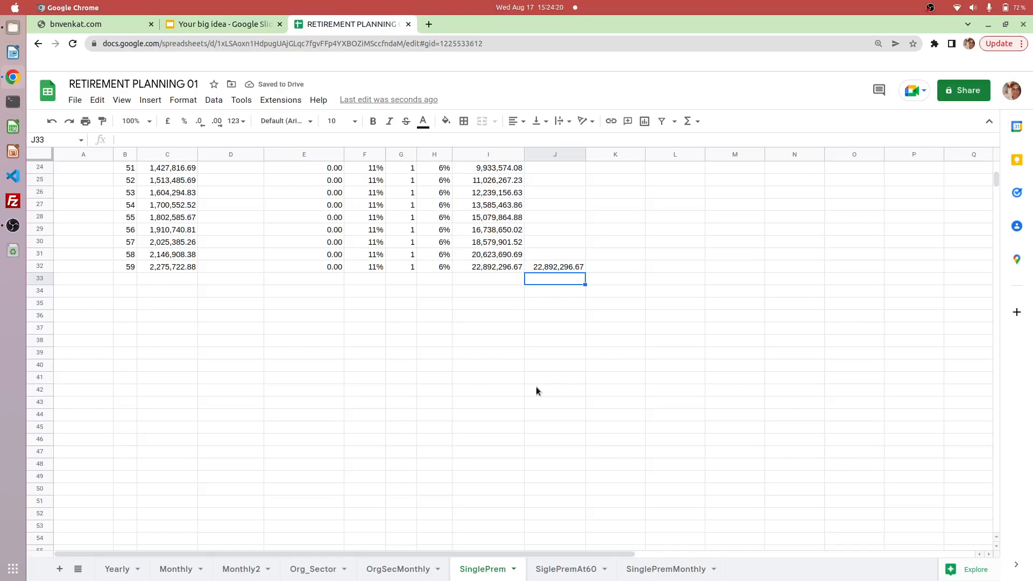
Enter the label "REtirement" in A33, on the row just below age 59.
key("Up")
key("Left")
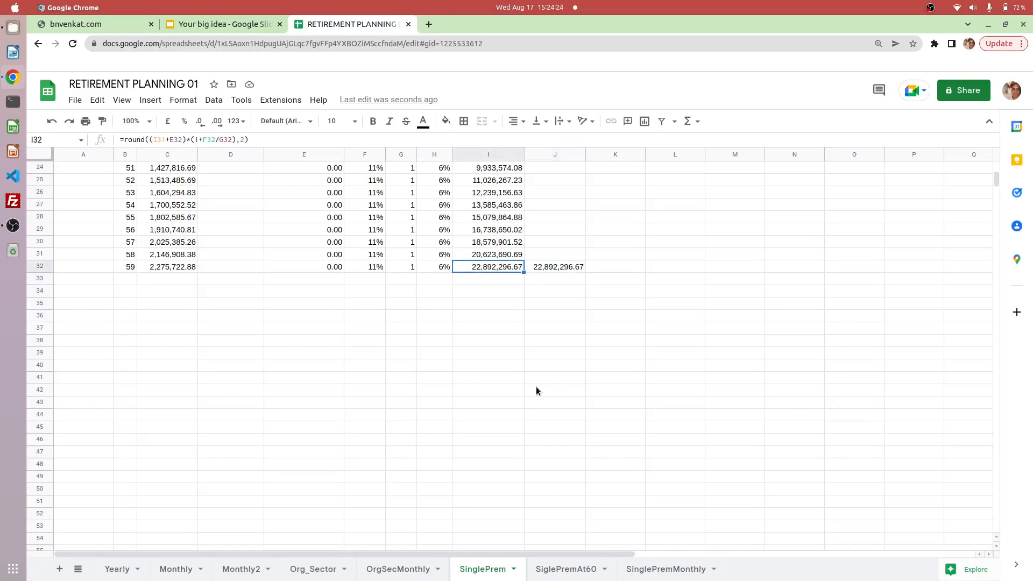
key("Down")
key("Left")
key("Left")
key("Left")
key("Left")
key("Left")
key("Left")
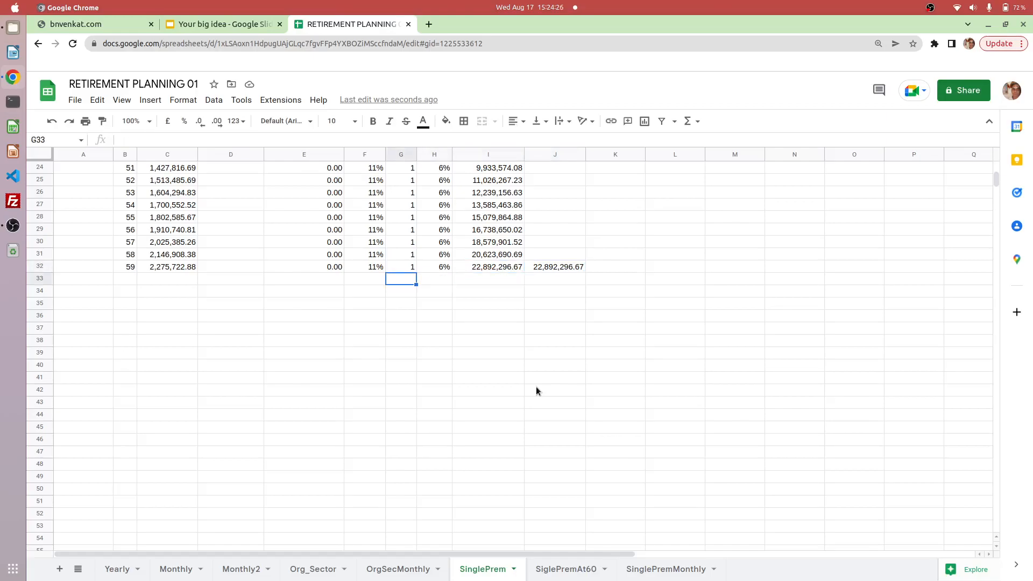
key("Left")
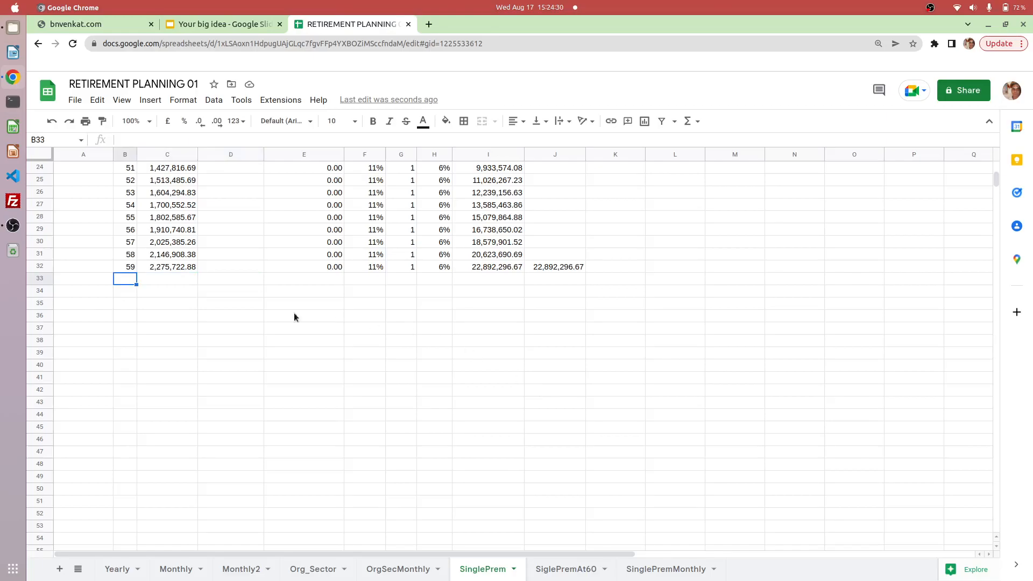
left_click(64, 282)
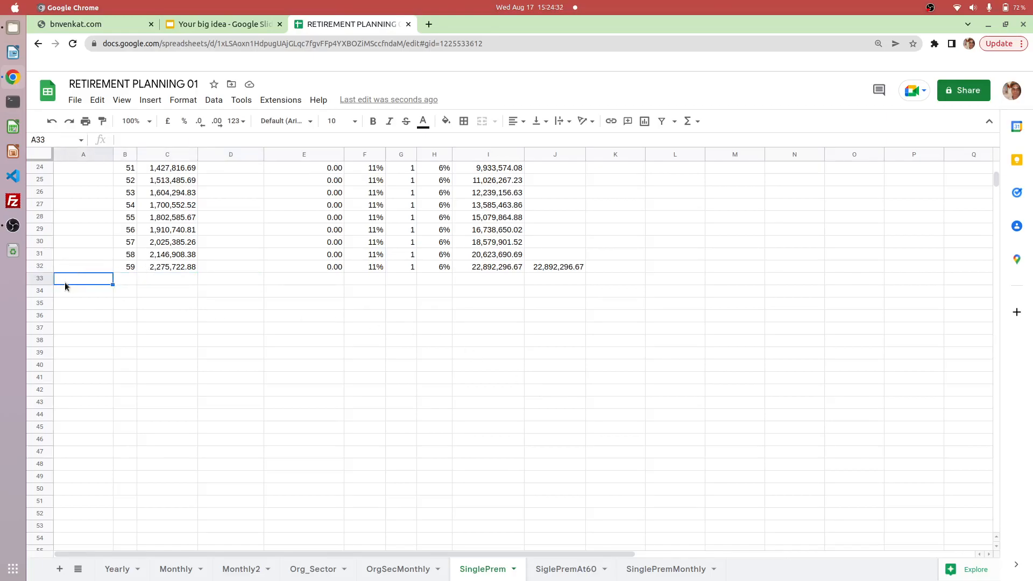
type("REtirement")
key("Tab")
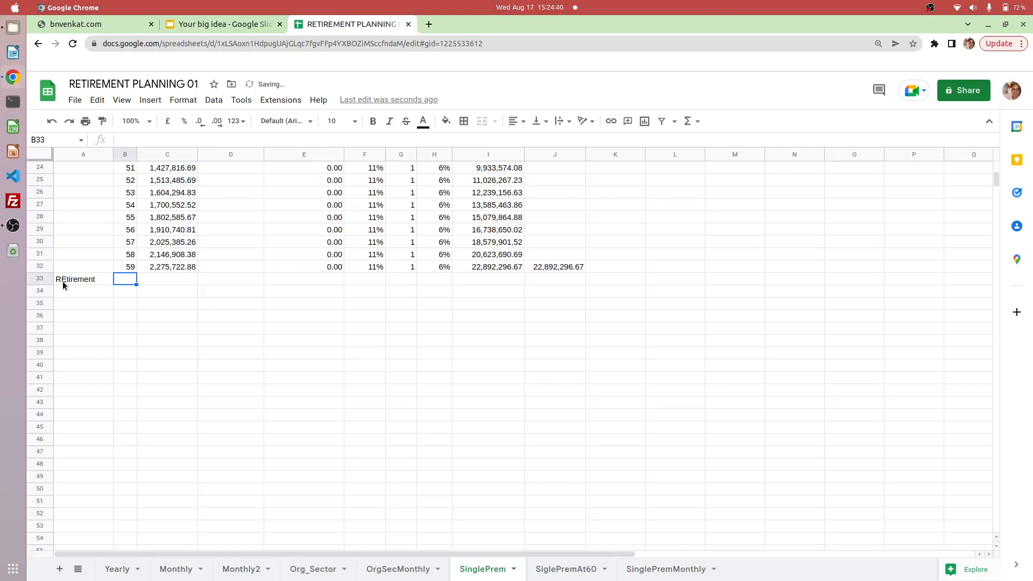
Fill the age and post-retirement expense formulas in B32:C32 down to row 57, reaching age 84.
left_click(129, 266)
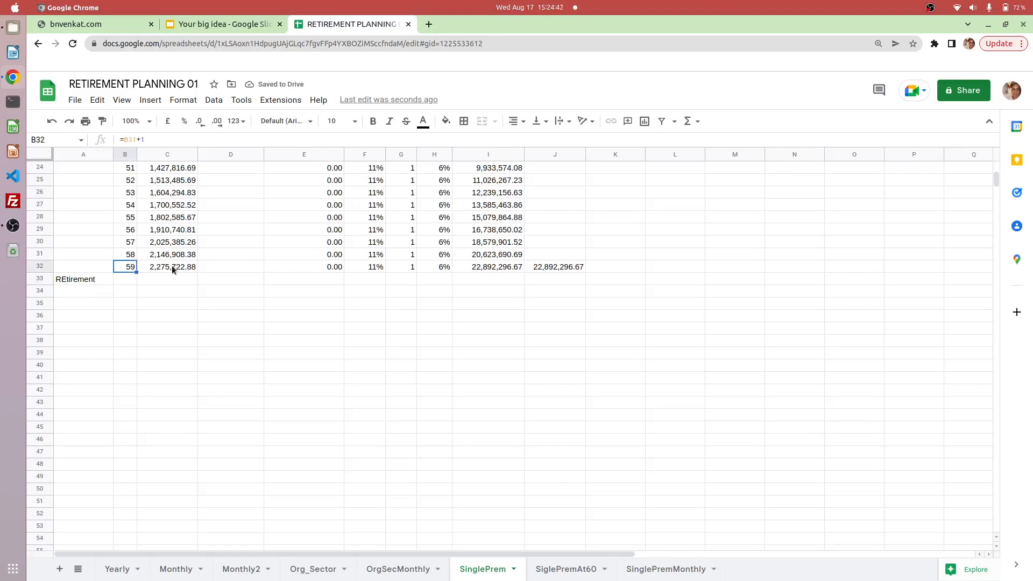
left_click(188, 267, "shift")
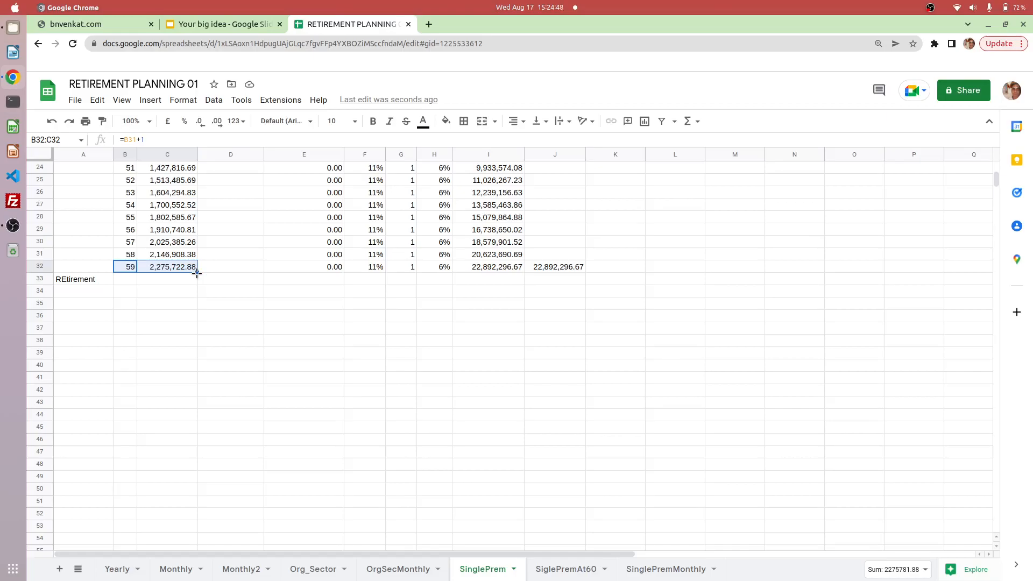
left_click_drag(196, 273, 192, 483)
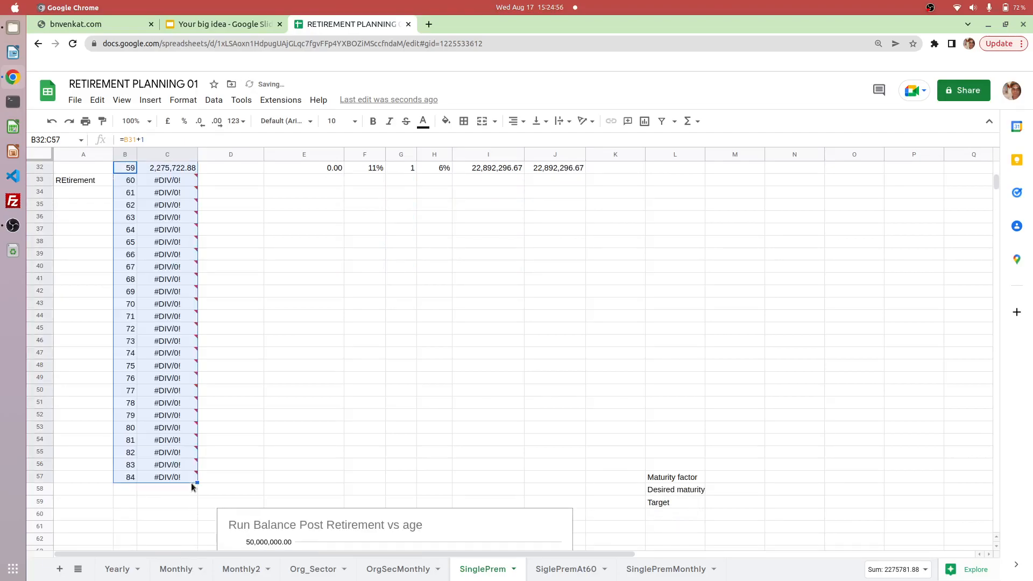
Fill the rate of return, frequency factor and inflation formulas in F32:H32 down to row 57.
scroll(162, 353, "up", 5)
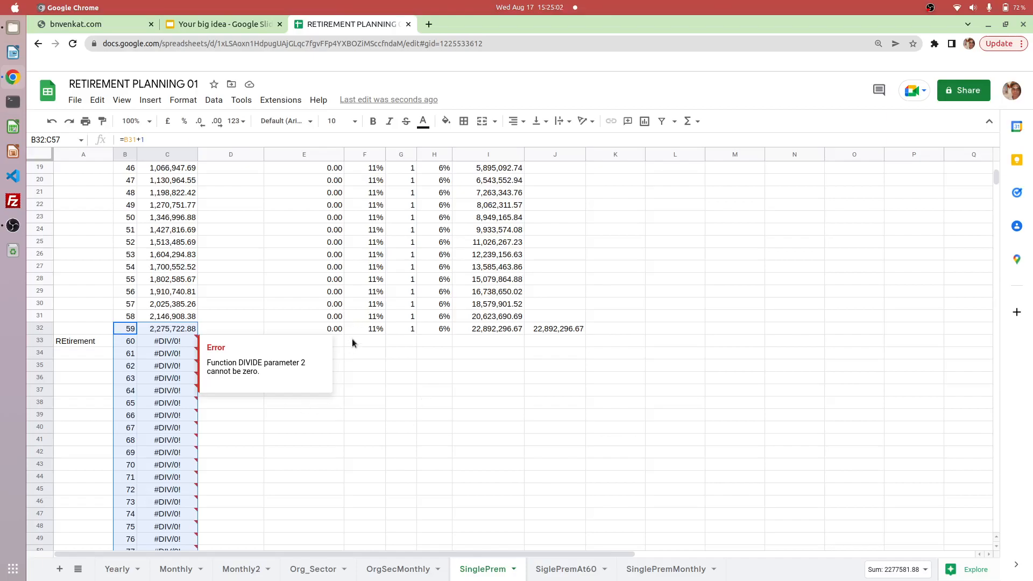
left_click(374, 324)
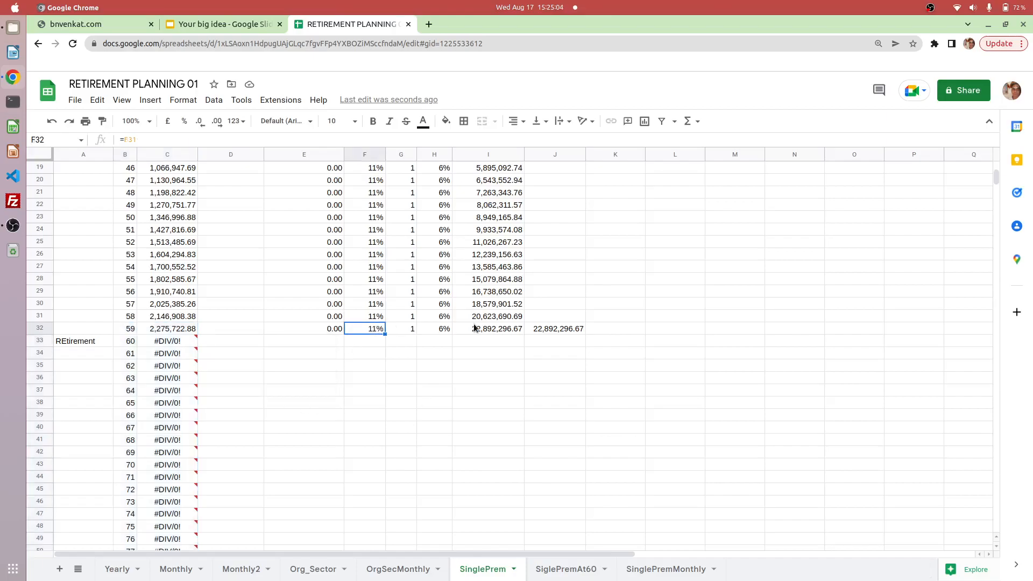
left_click(449, 327, "shift")
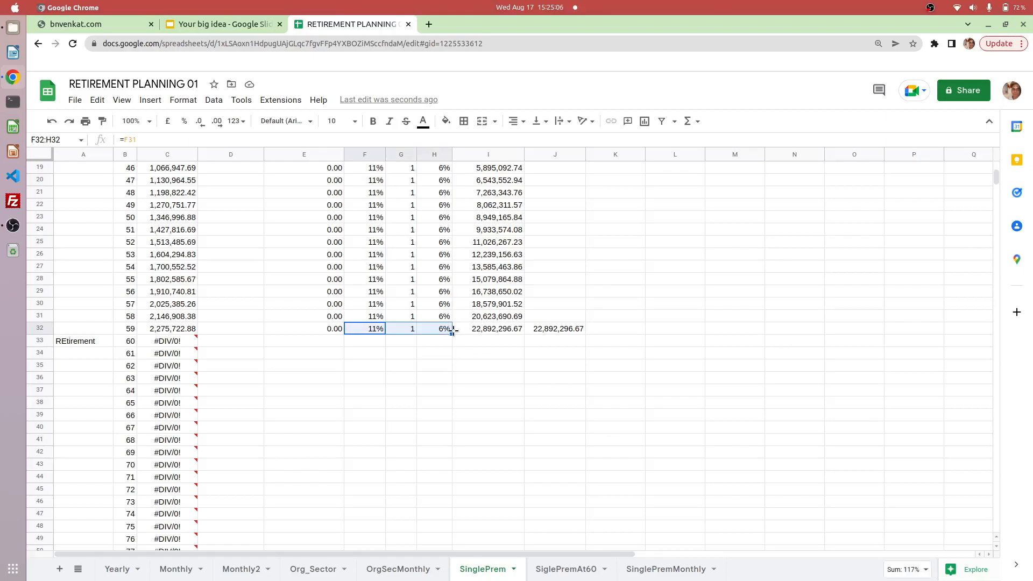
left_click_drag(453, 333, 450, 484)
Enter the formula =round(J32*(1+F33/G33),2) in J33 for the age-60 post-retirement run balance.
scroll(461, 269, "up", 4)
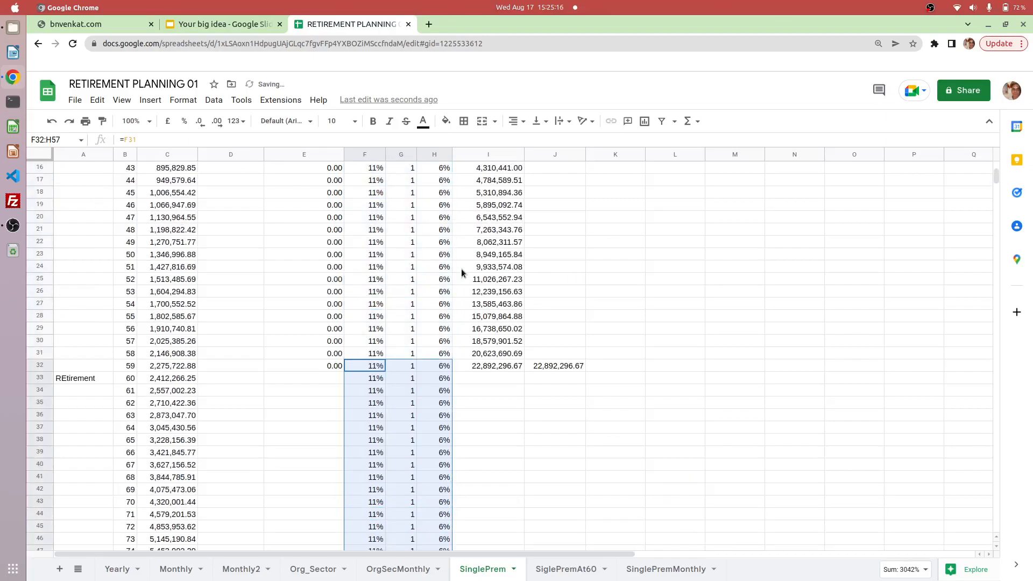
left_click(559, 376)
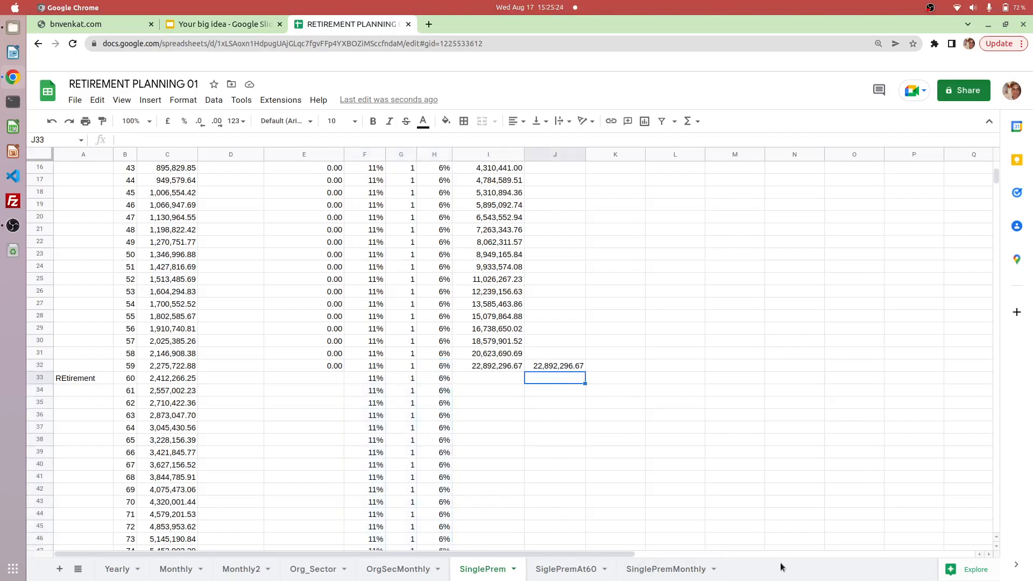
type("=")
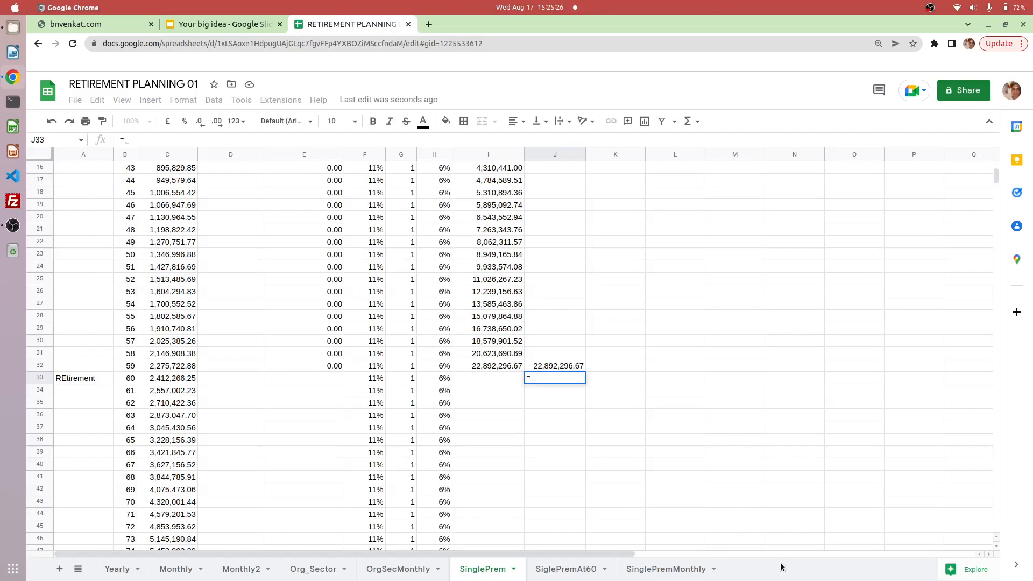
type("ro")
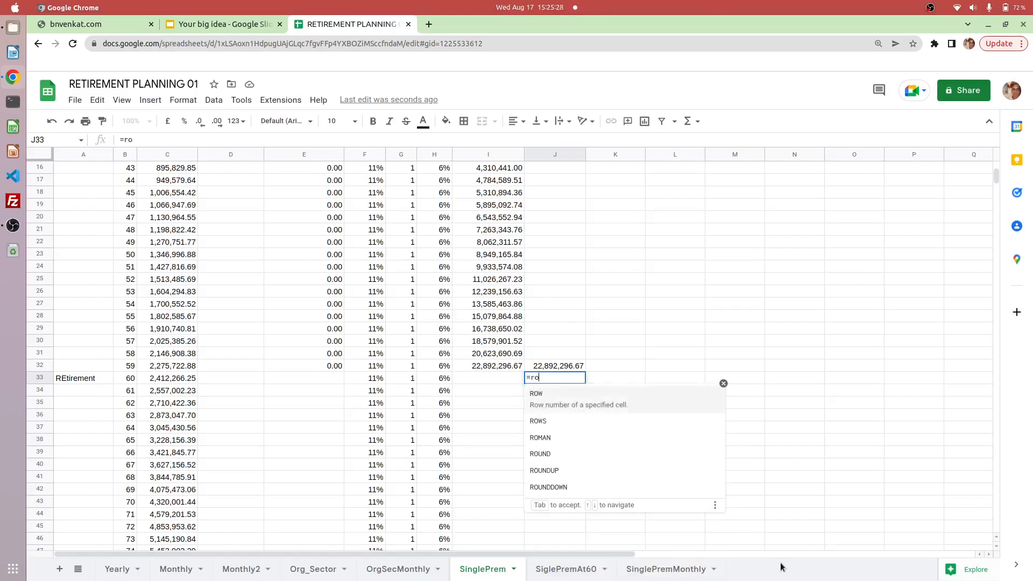
type("und(")
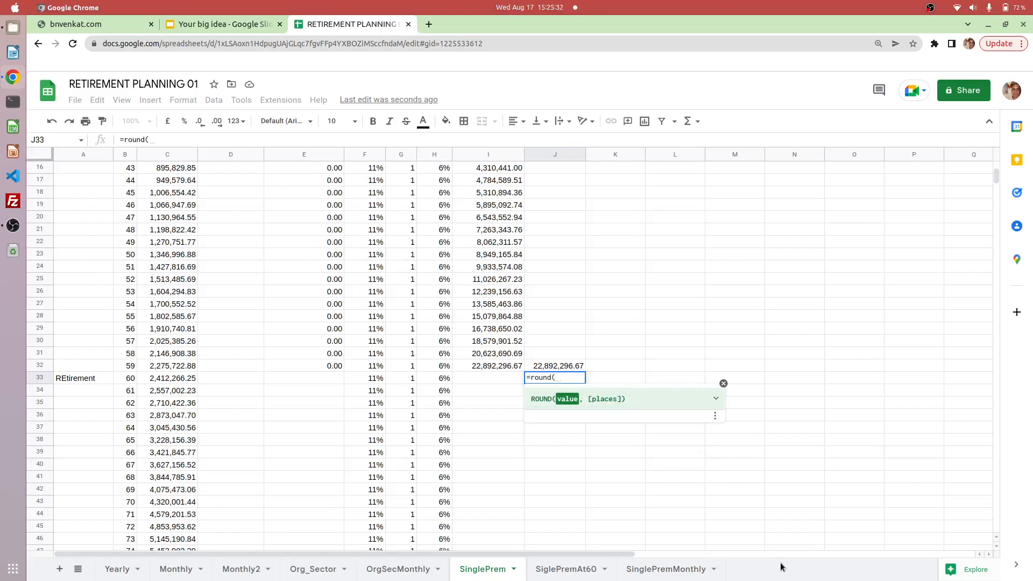
key("Up")
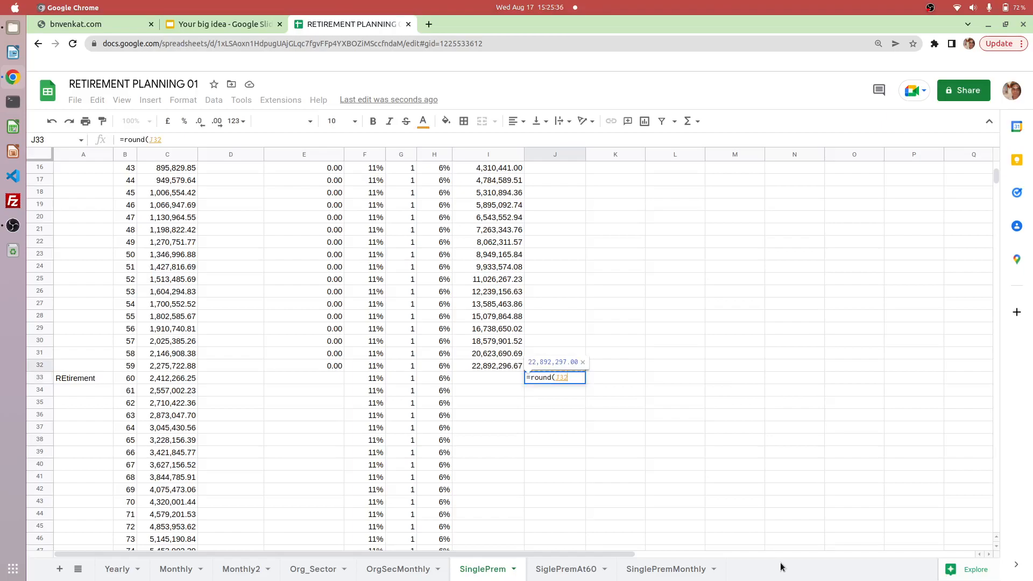
type("*")
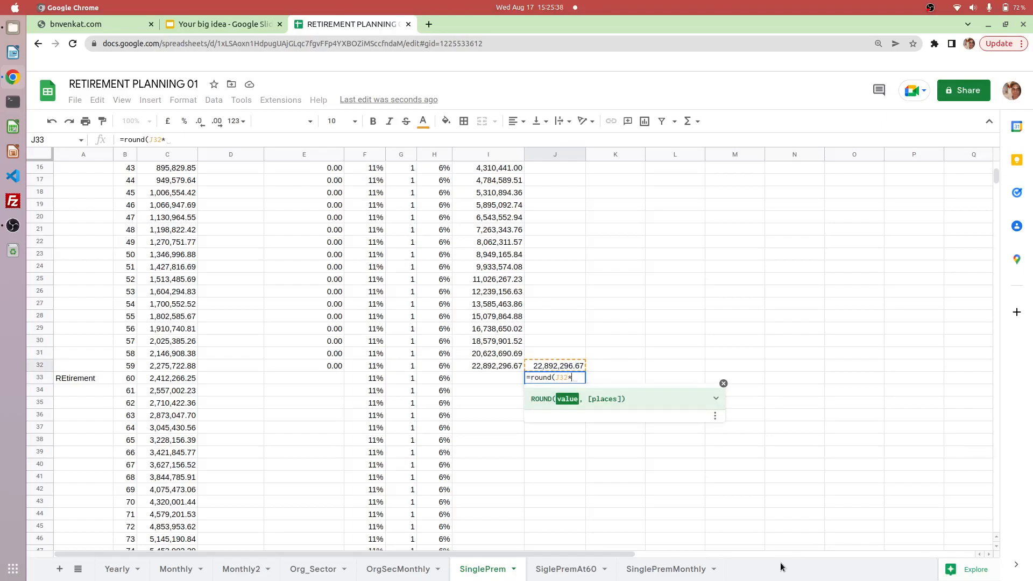
type("(1+")
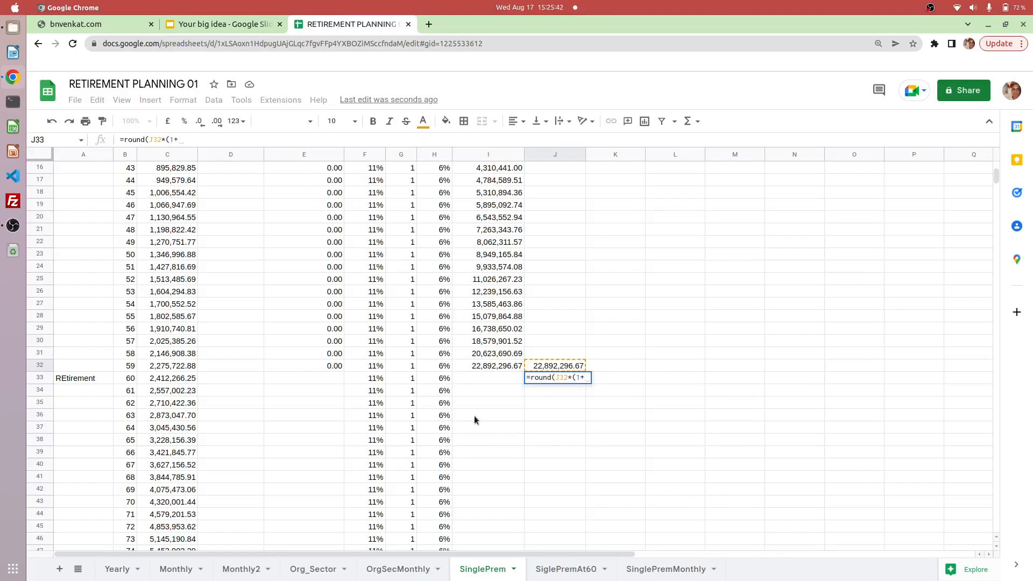
left_click(370, 379)
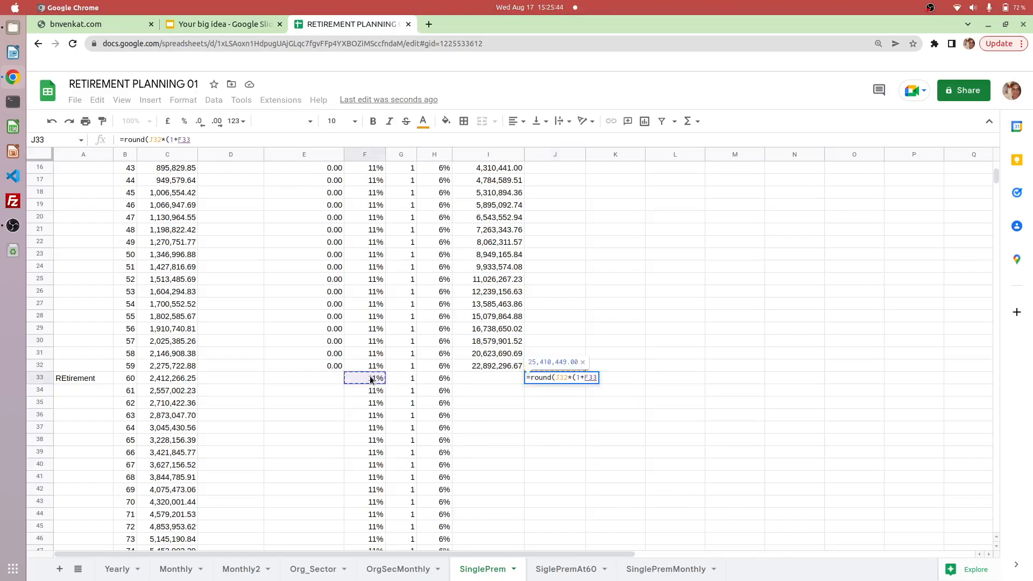
type("/")
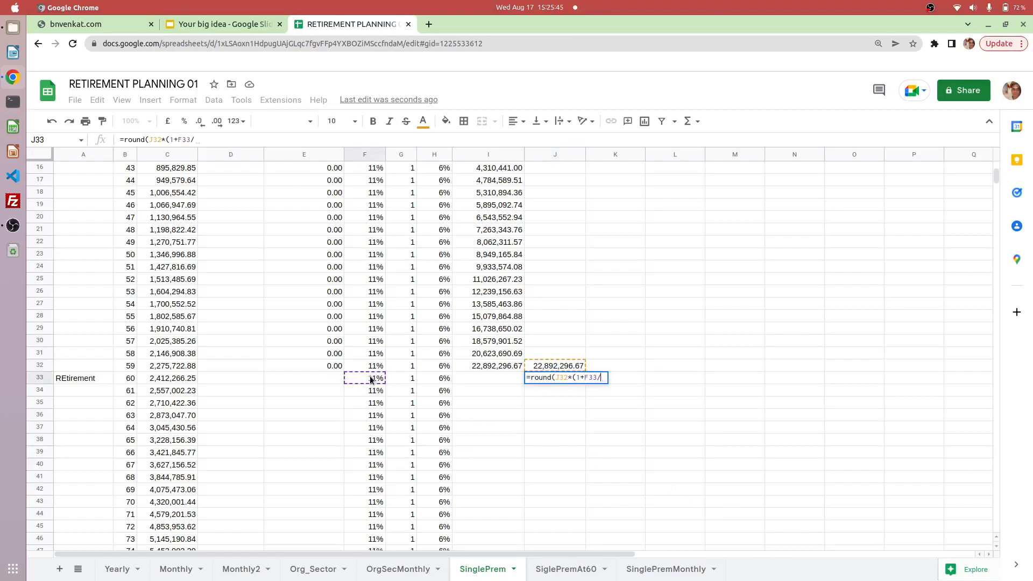
left_click(412, 380)
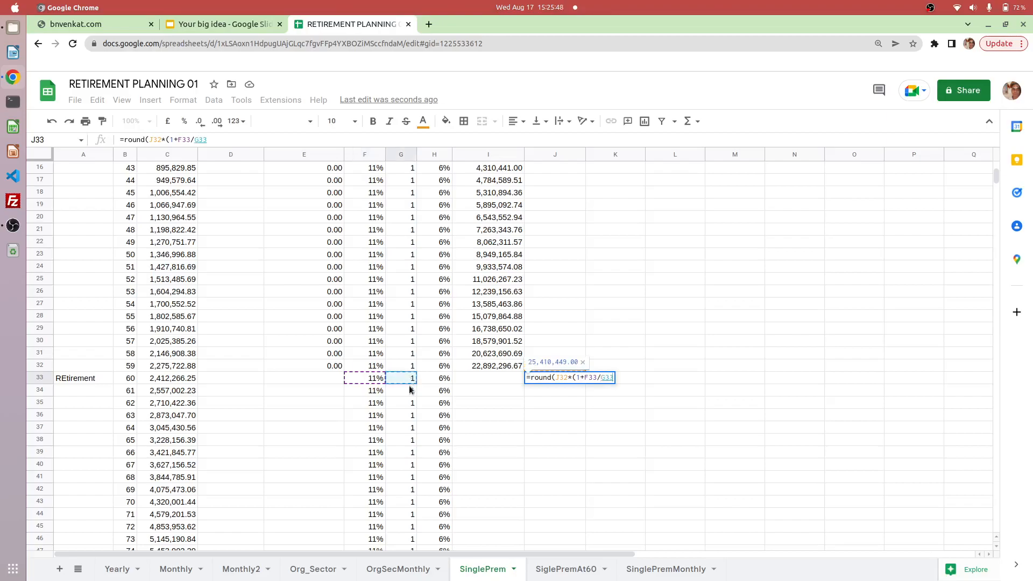
type("),")
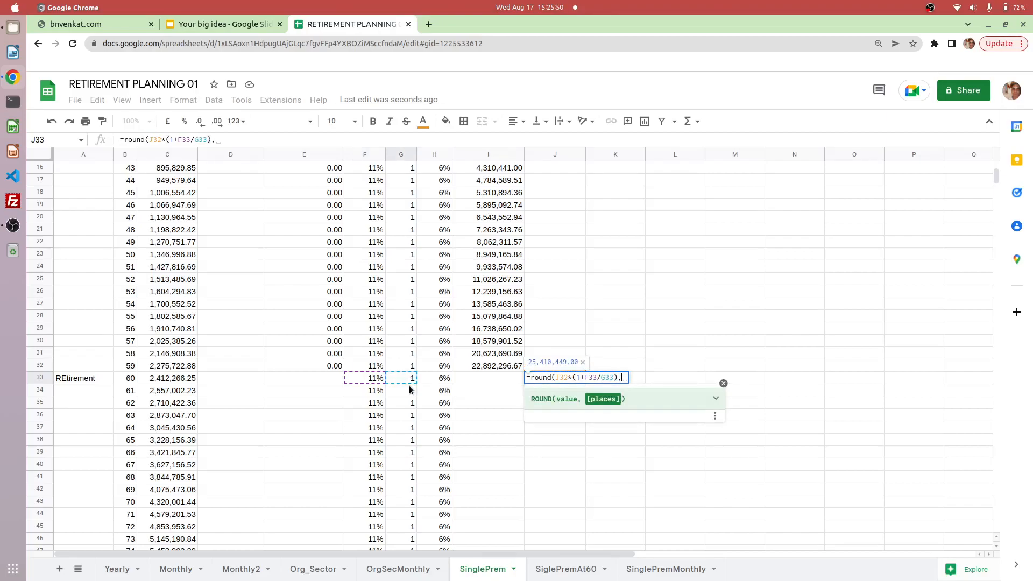
type("2)")
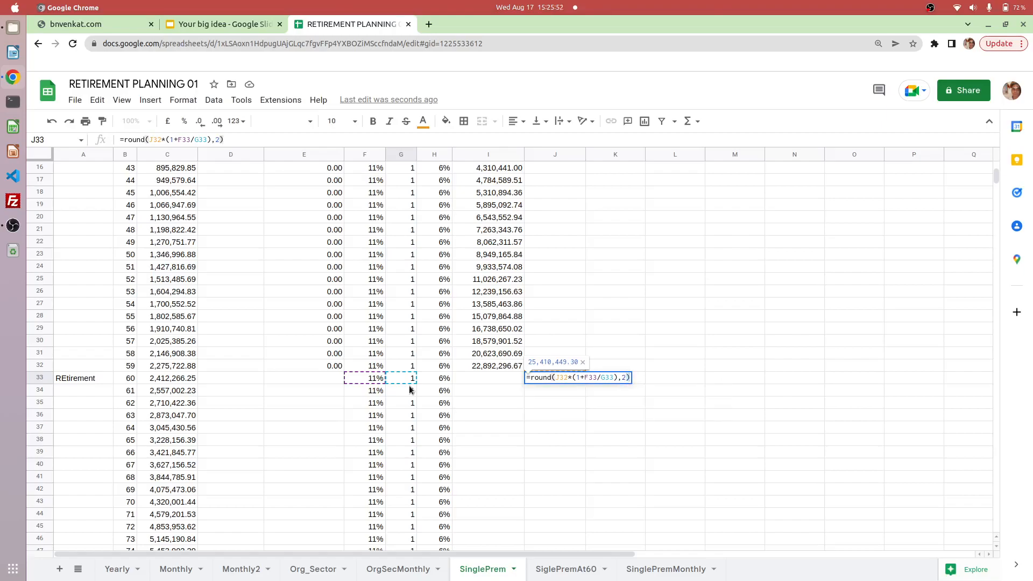
key("Return")
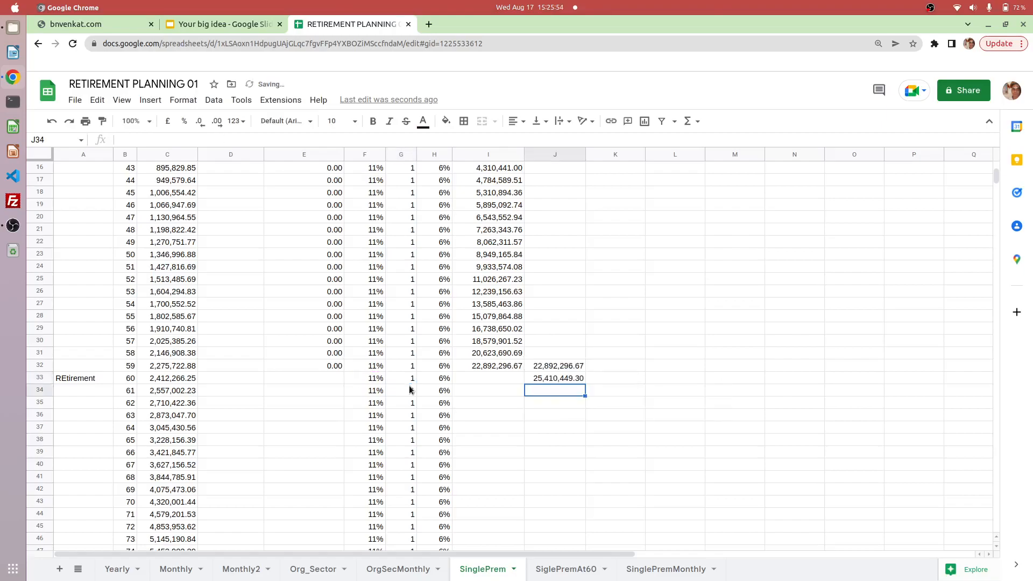
Fill the post-retirement run balance formula in J33 down to row 57, at age 84.
left_click(557, 379)
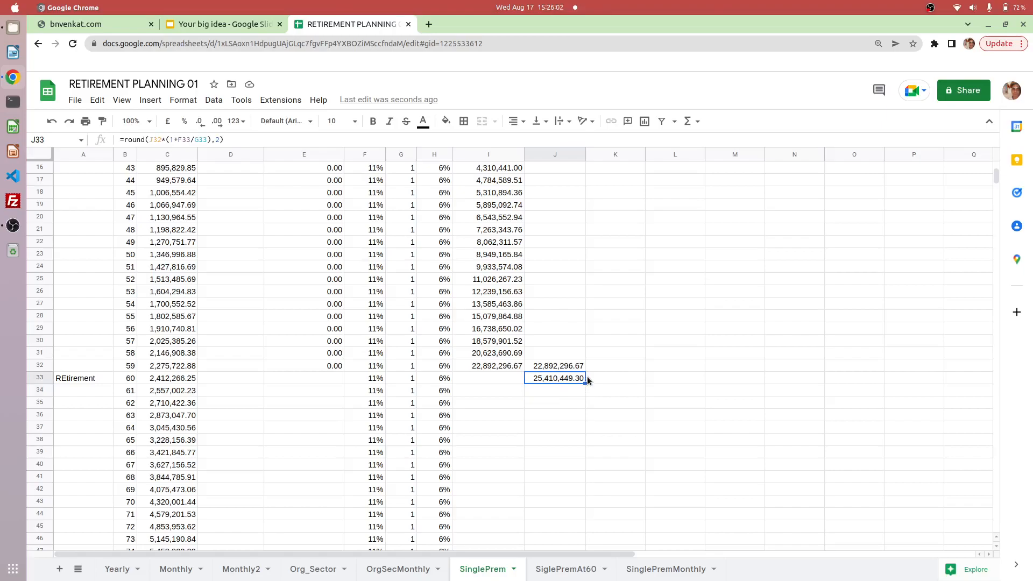
left_click_drag(584, 383, 559, 492)
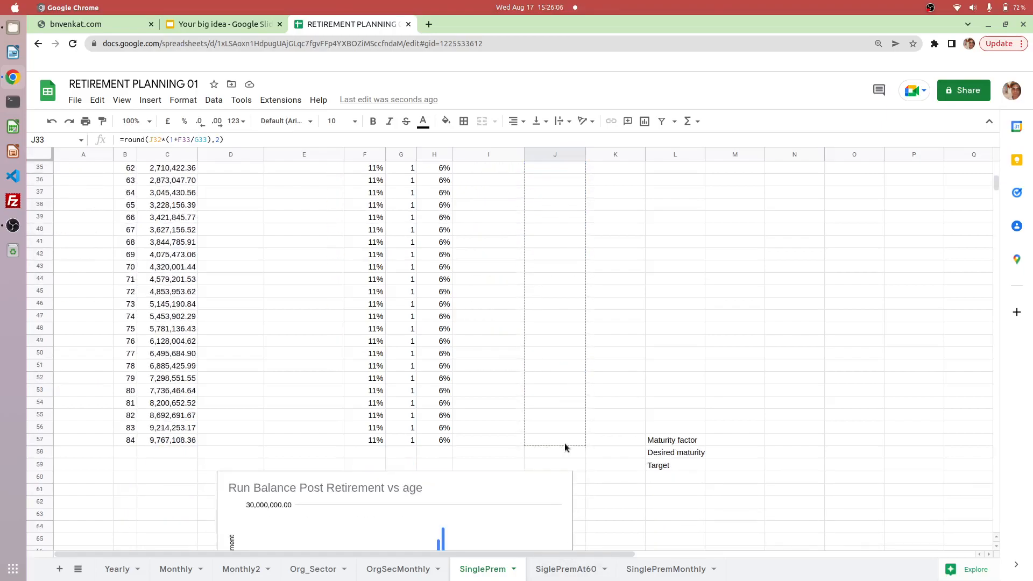
Change the J33 run balance formula to =round(J32*(1+F33/G33)-C33,2), deducting the yearly expense, and fill it down to J57.
left_click_drag(564, 443, 564, 443)
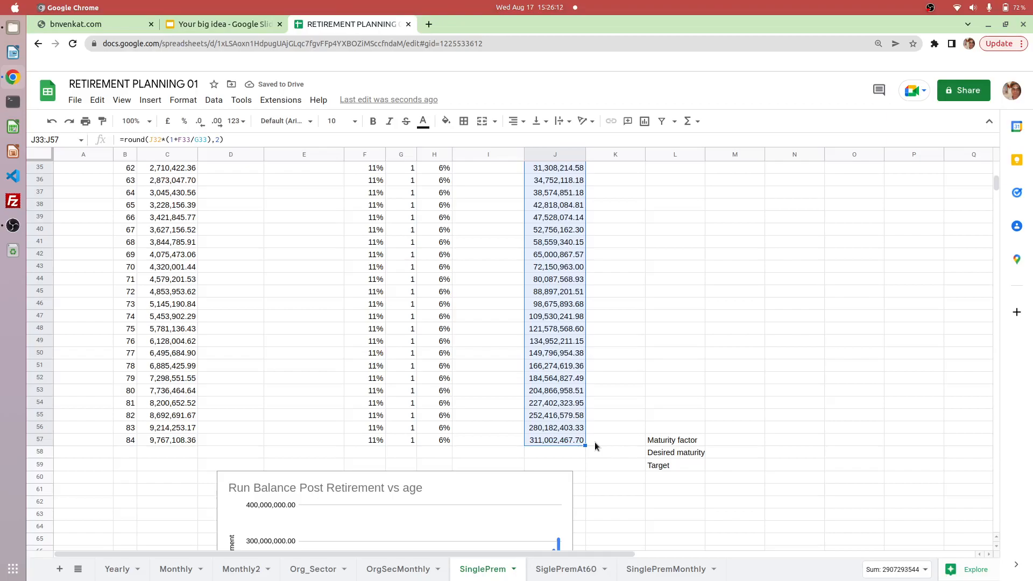
scroll(589, 441, "up", 5)
scroll(518, 289, "down", 1)
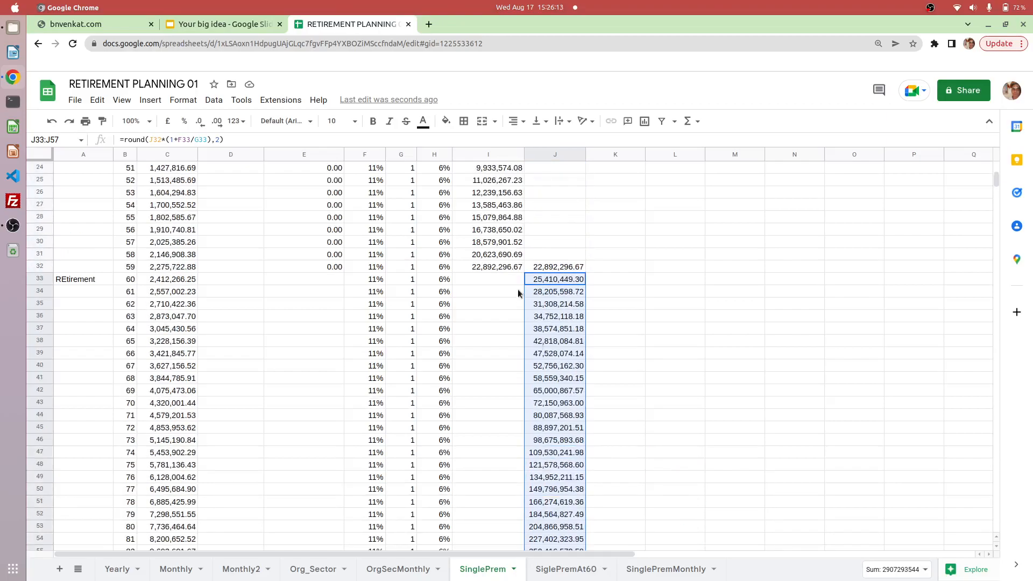
left_click(557, 280)
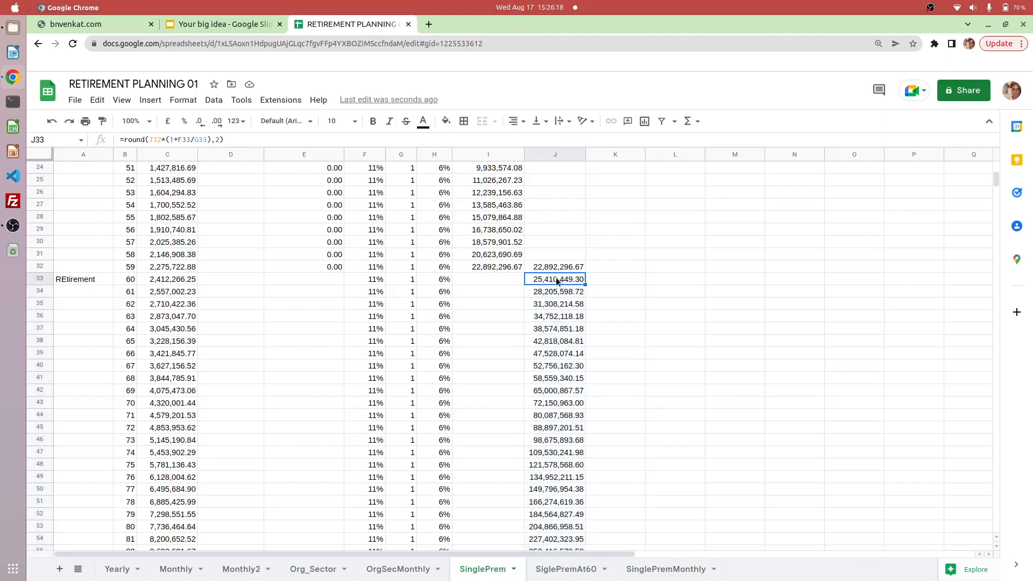
left_click(210, 139)
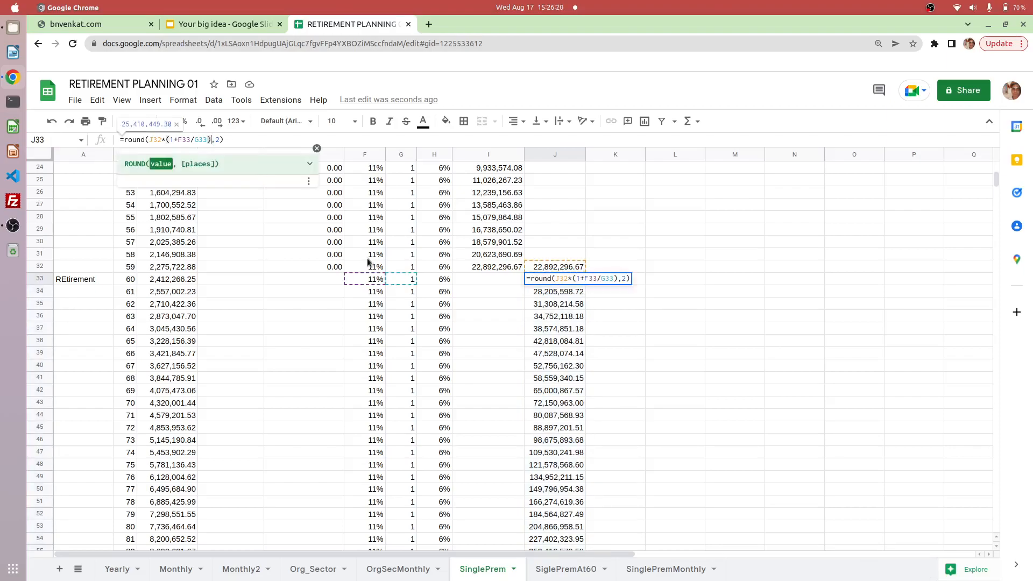
type("-")
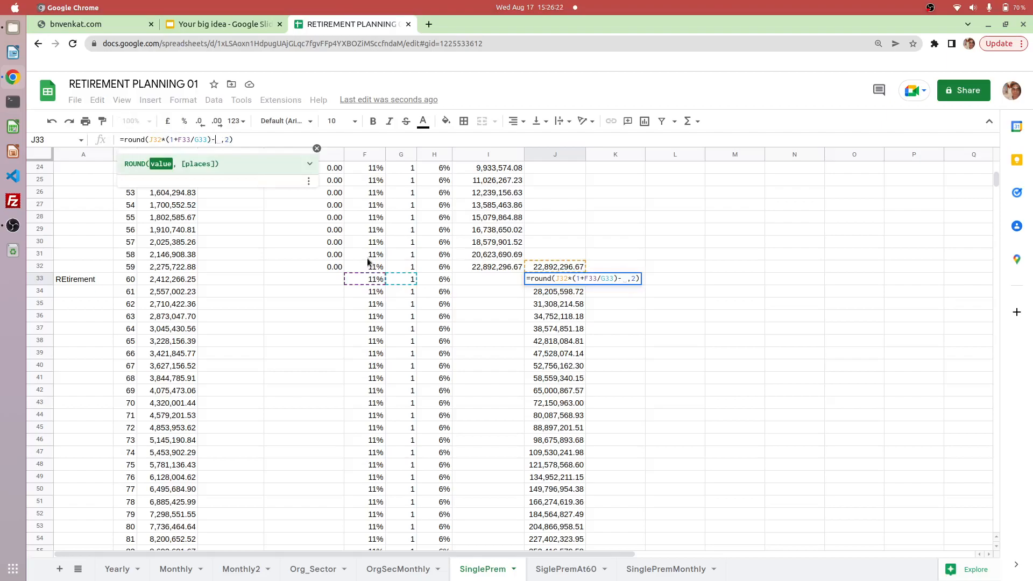
left_click(160, 279)
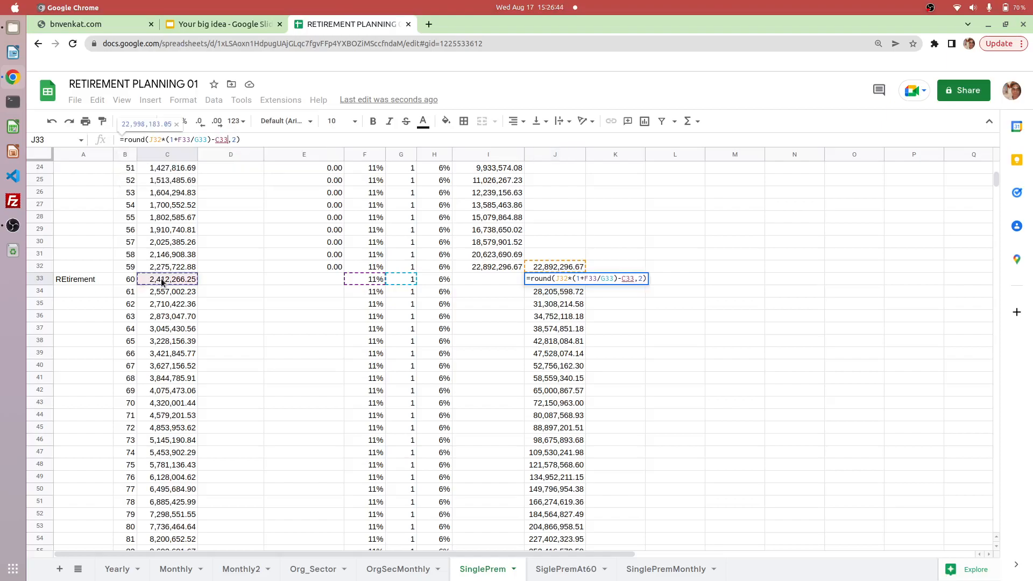
key("Return")
left_click(558, 279)
left_click_drag(585, 285, 571, 384)
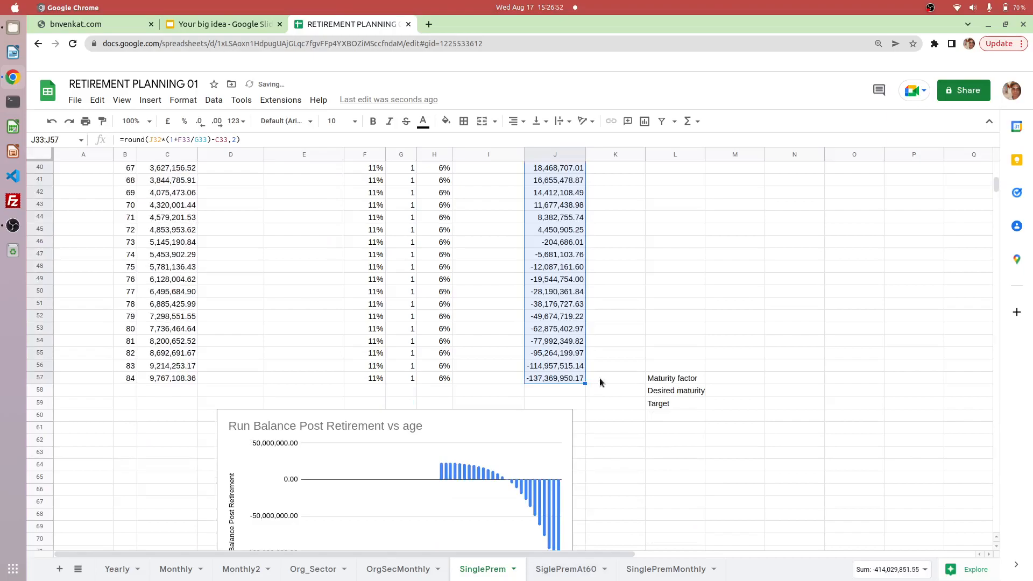
Enter the maturity factor formula =round((1+H57/G57)^(B57-B32),4) in K57.
left_click(599, 377)
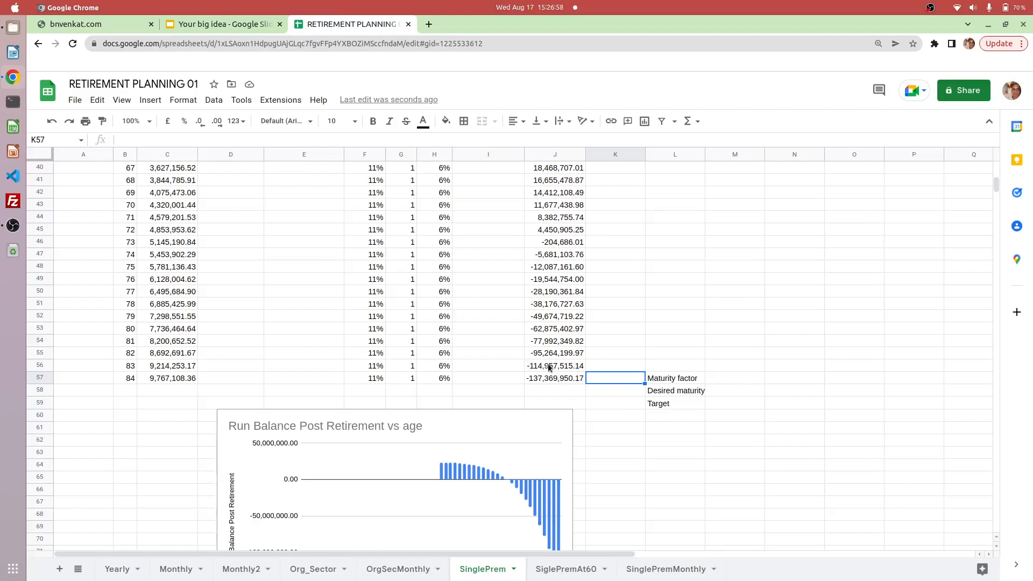
type("=roun")
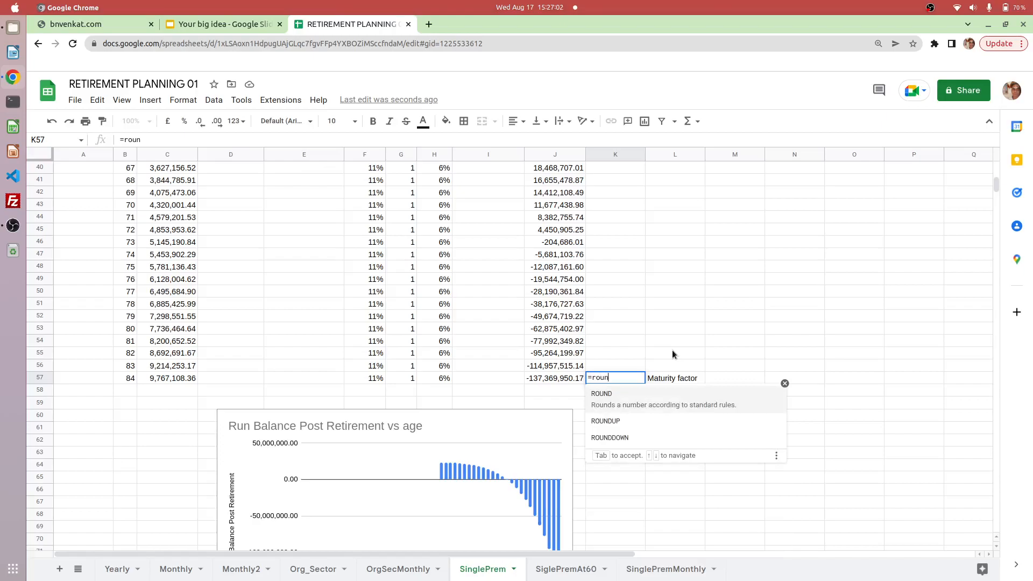
type("d(")
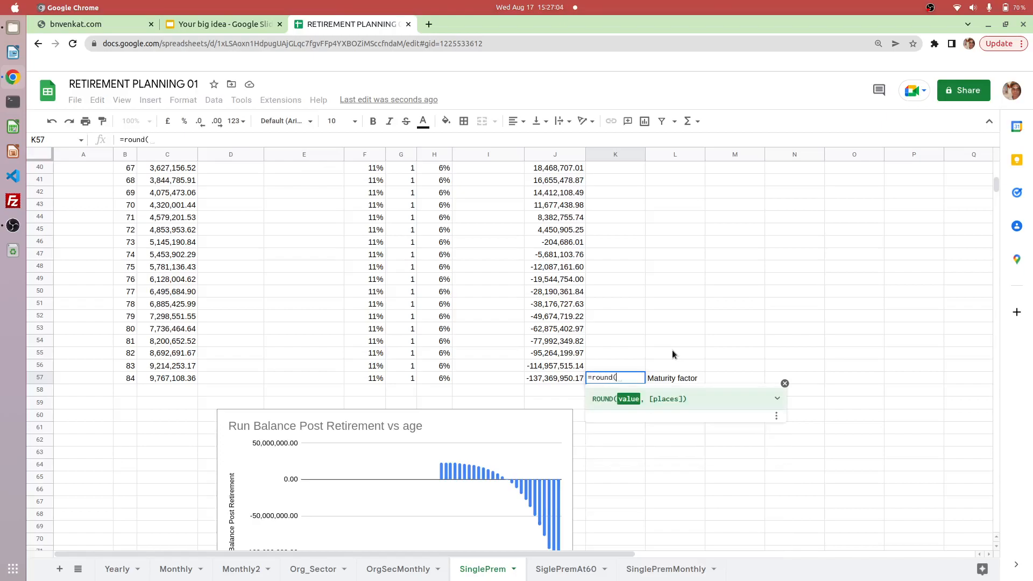
type("(")
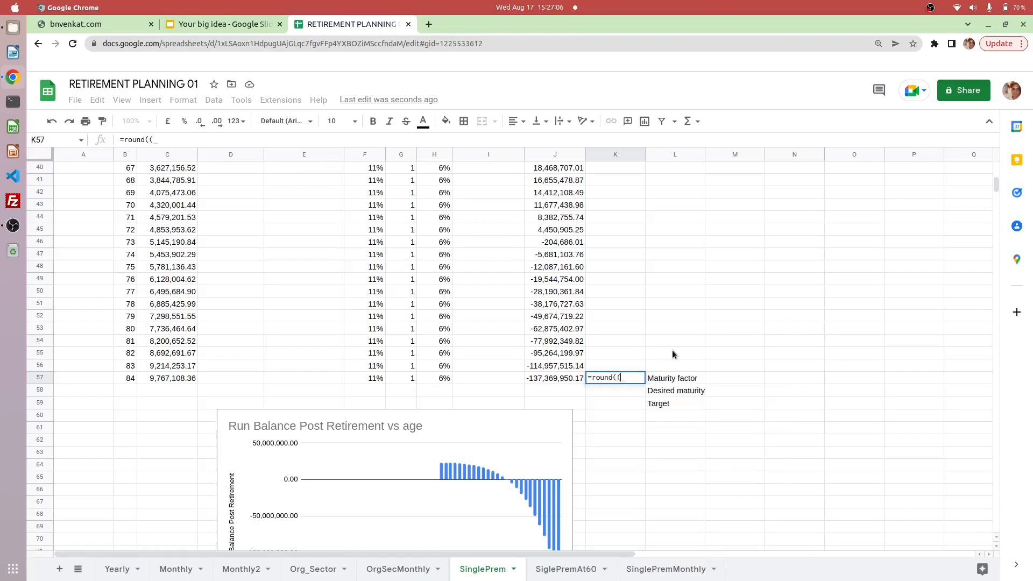
type("1+")
left_click(434, 379)
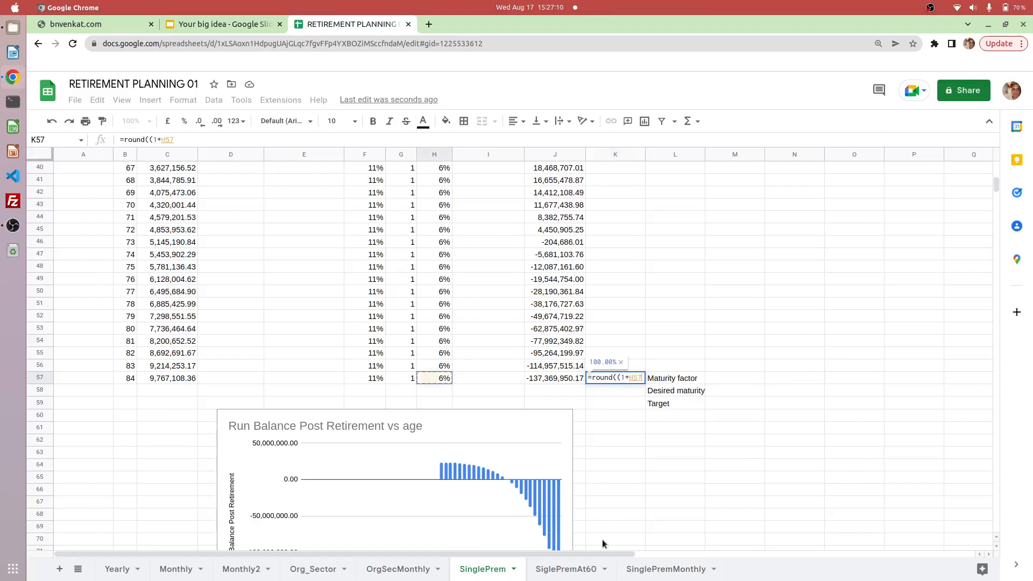
type("/")
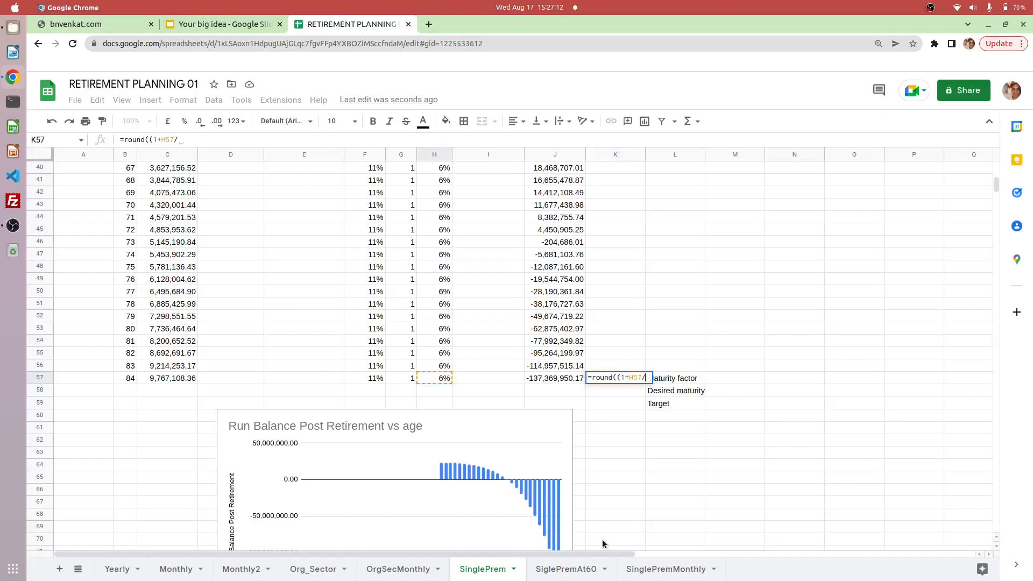
left_click(407, 378)
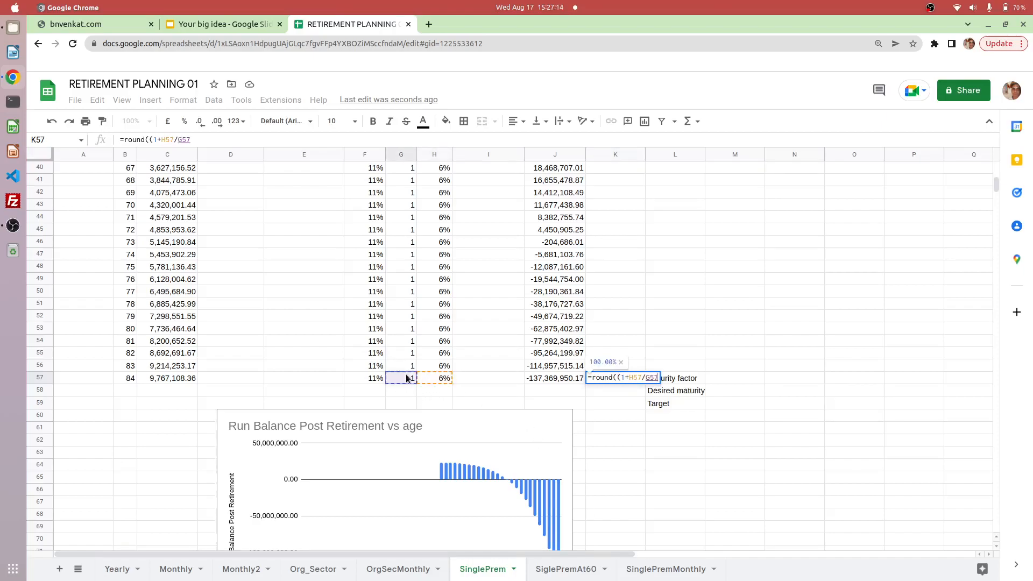
type(")")
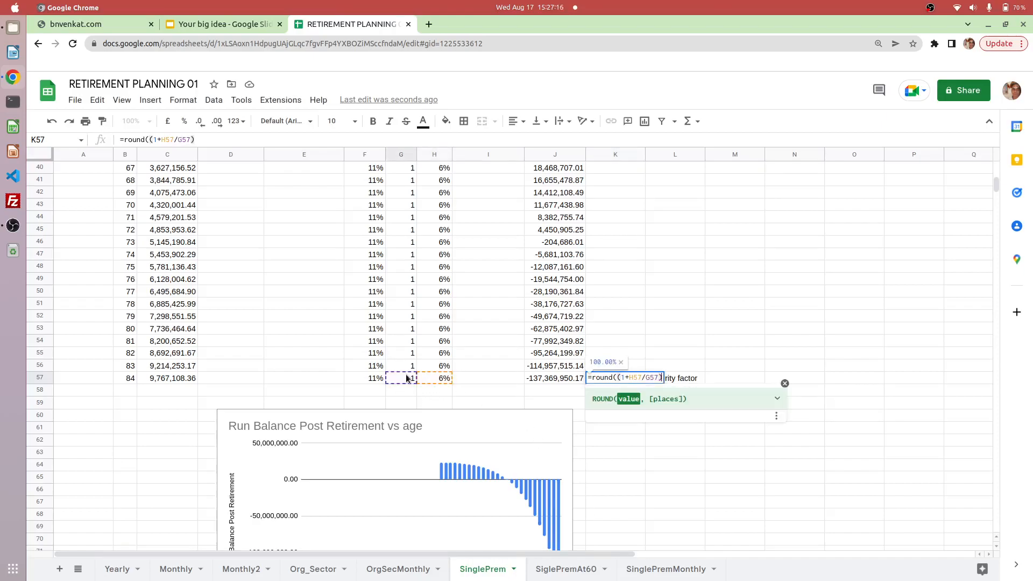
type("*")
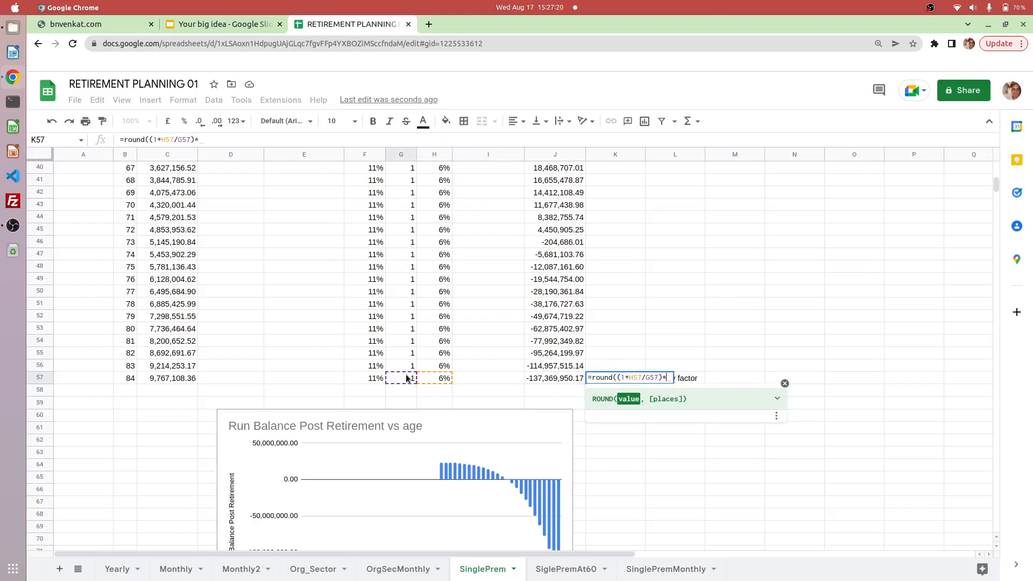
key("BackSpace")
type("^(")
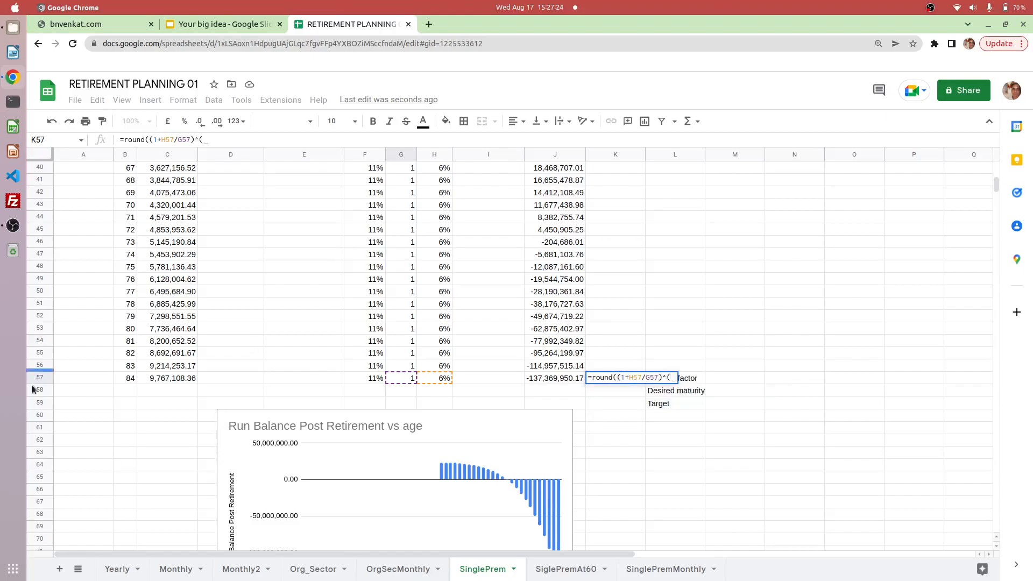
left_click(125, 377)
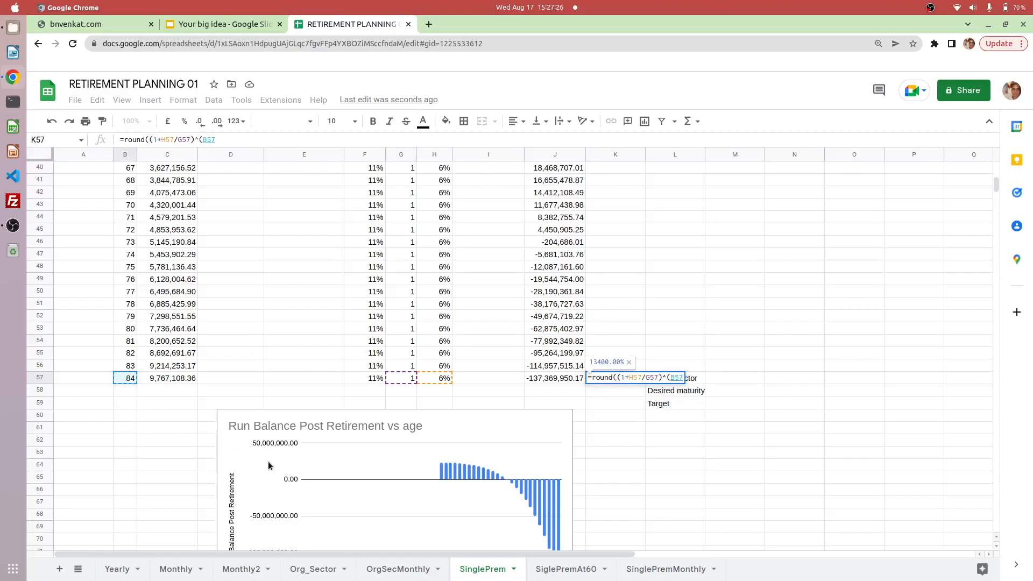
type("-")
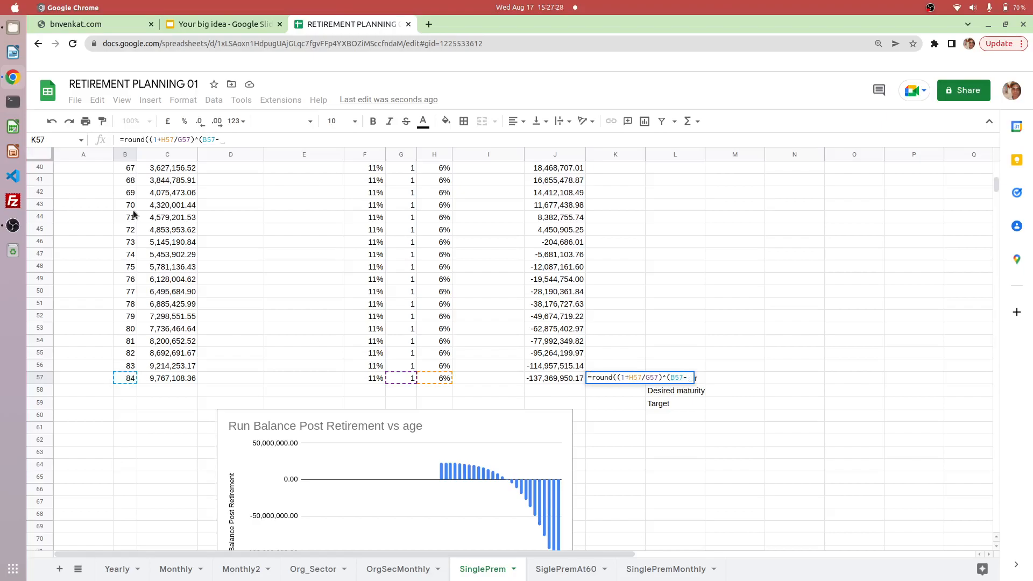
scroll(169, 289, "up", 3)
left_click(126, 230)
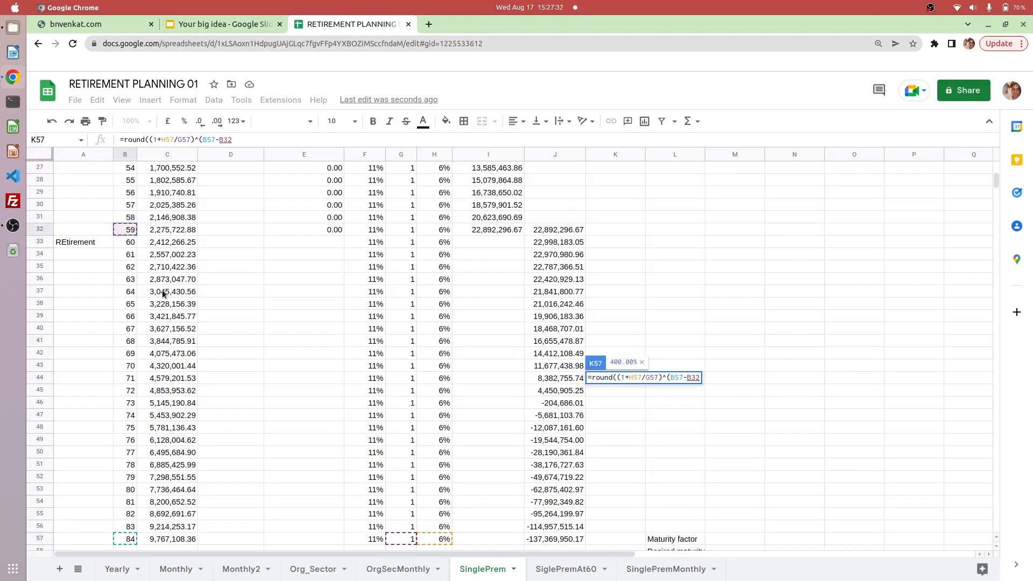
type(")")
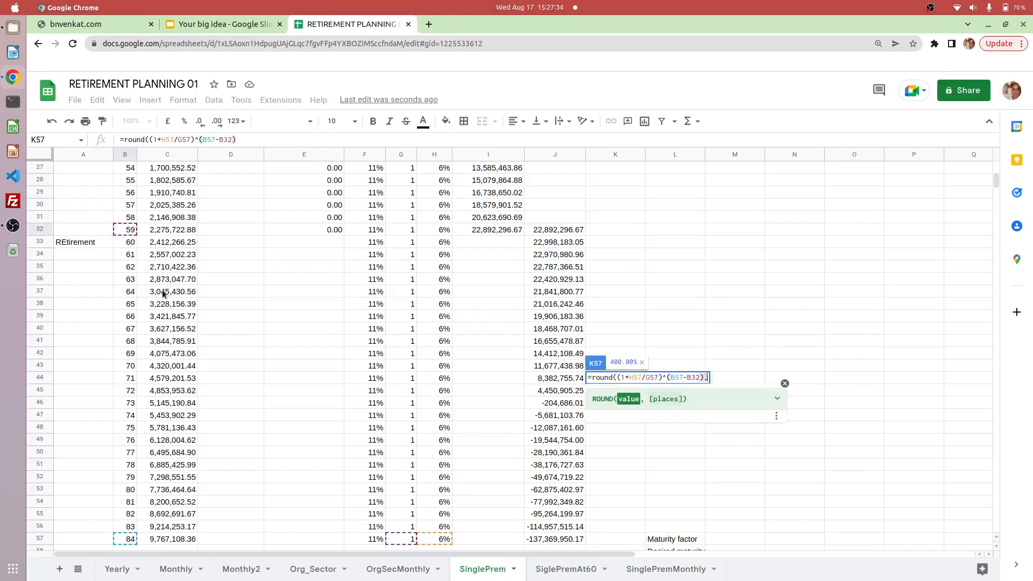
type(",4)")
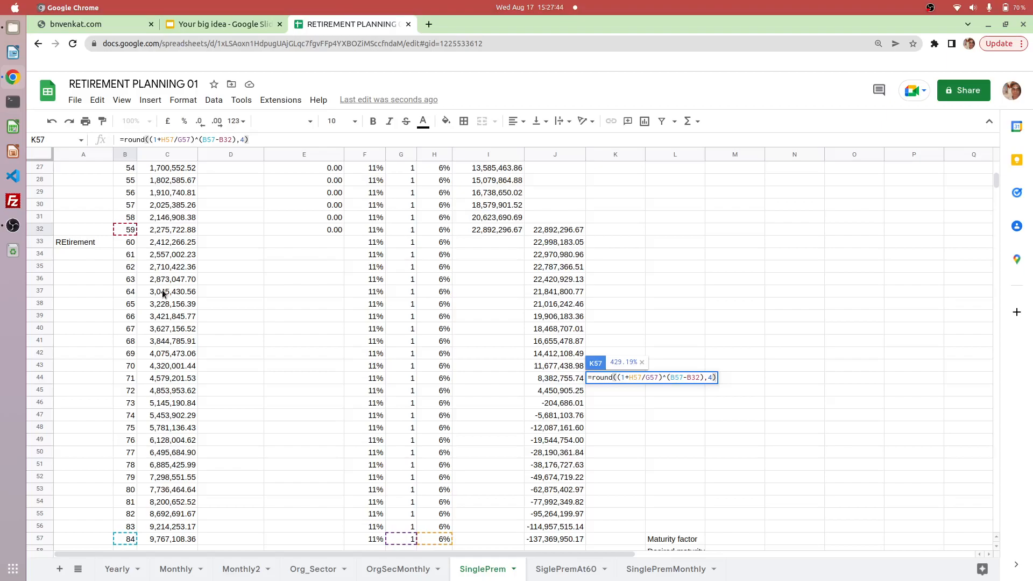
key("Return")
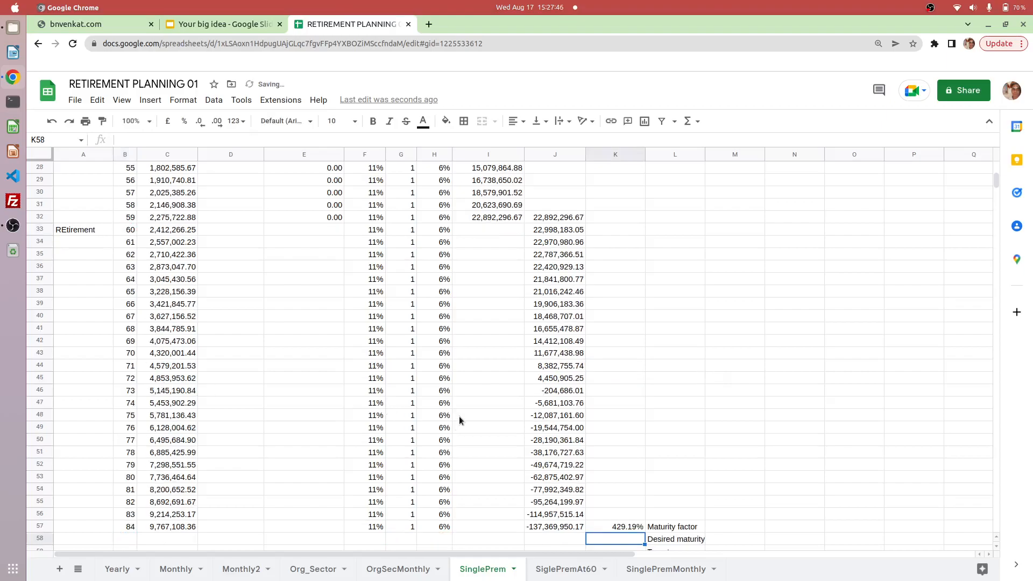
Enter the desired maturity formula =round(J32*K57,2) in K58.
scroll(544, 421, "down", 3)
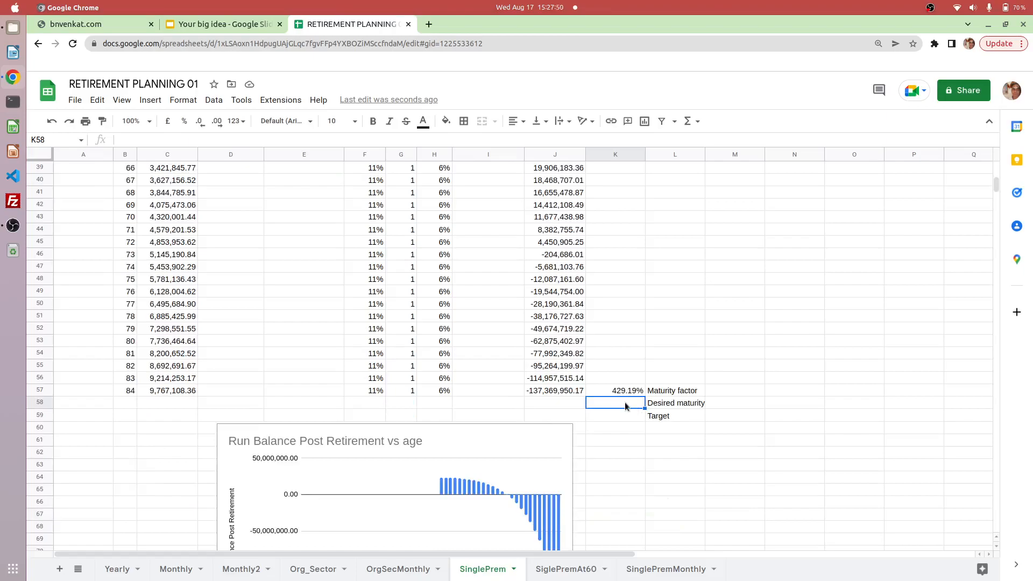
type("=r")
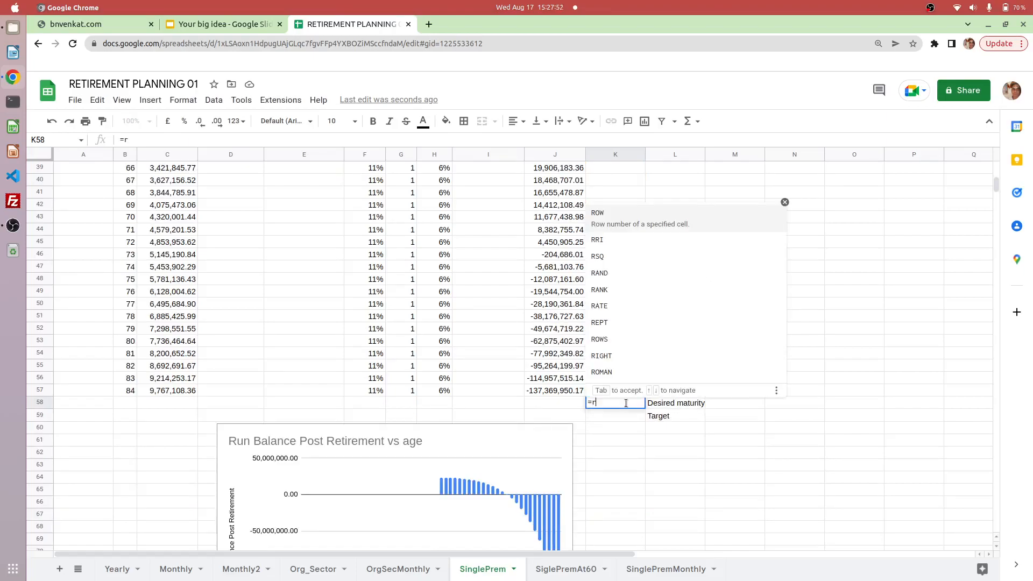
type("uo")
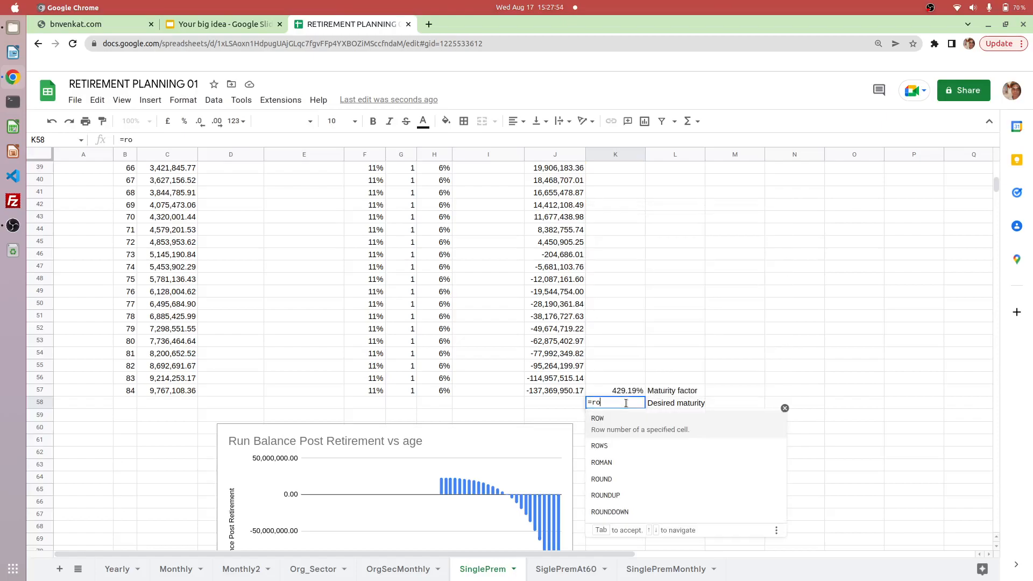
type("und(")
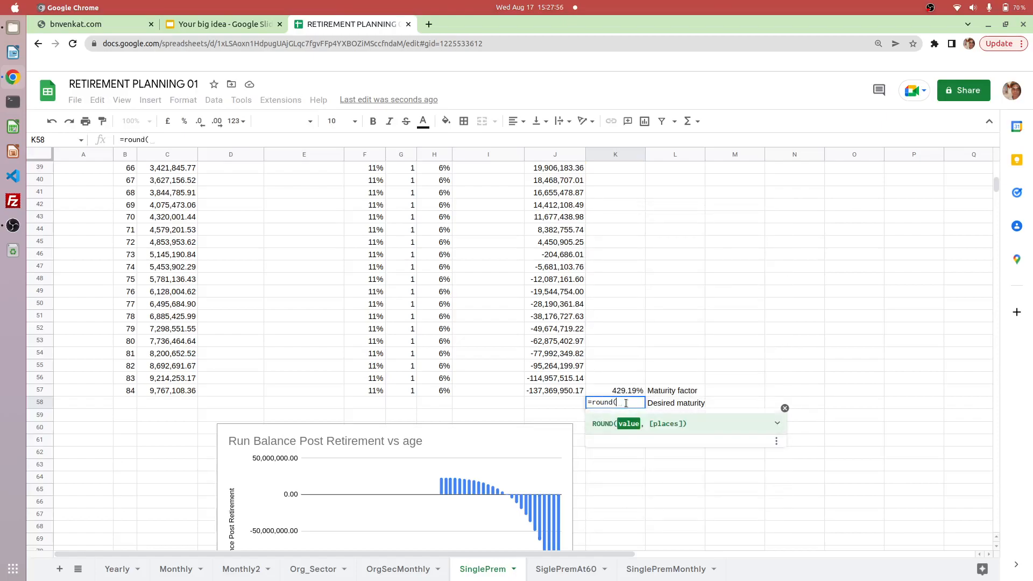
scroll(624, 299, "up", 4)
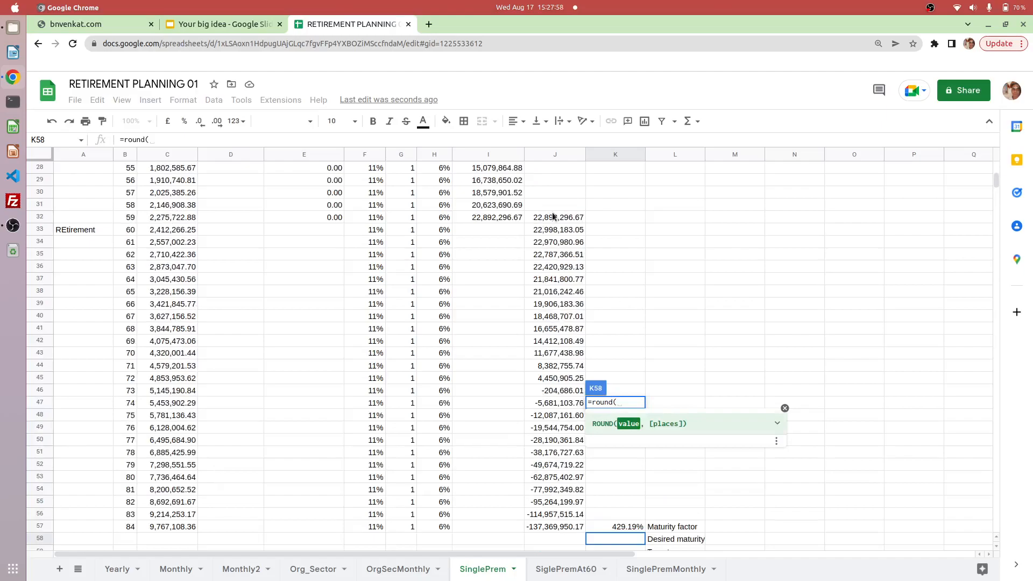
left_click(555, 219)
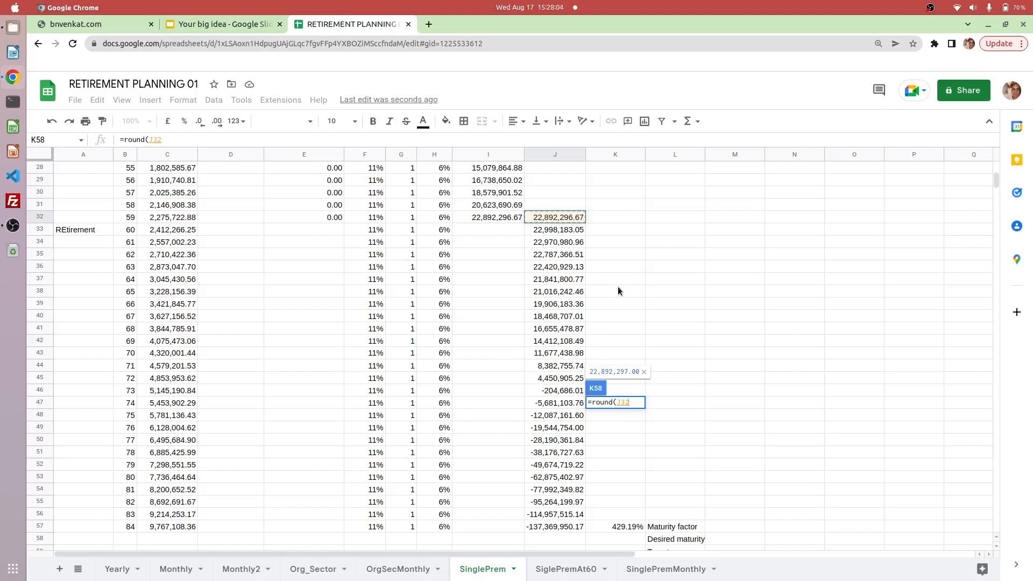
scroll(618, 289, "down", 3)
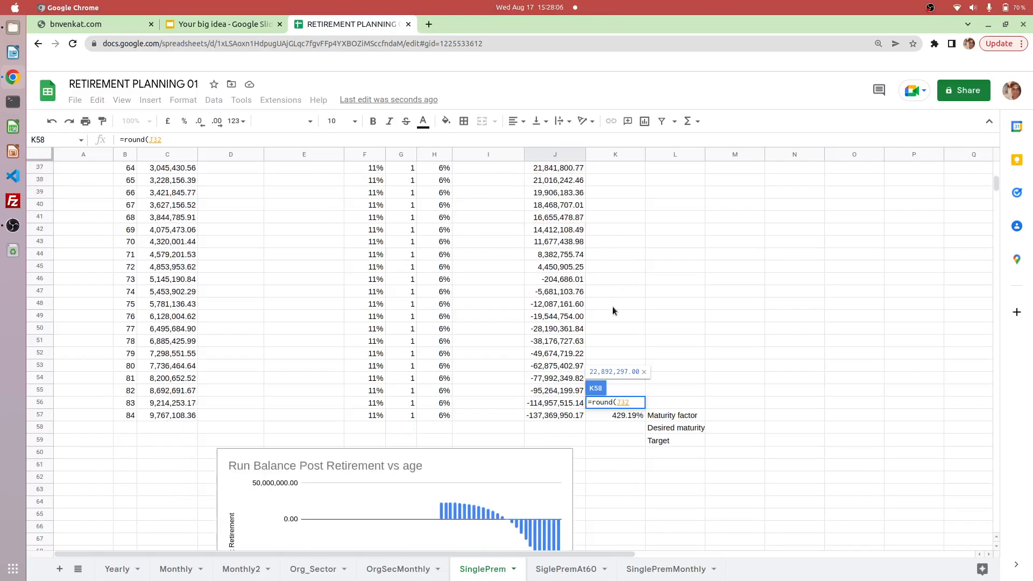
type("*")
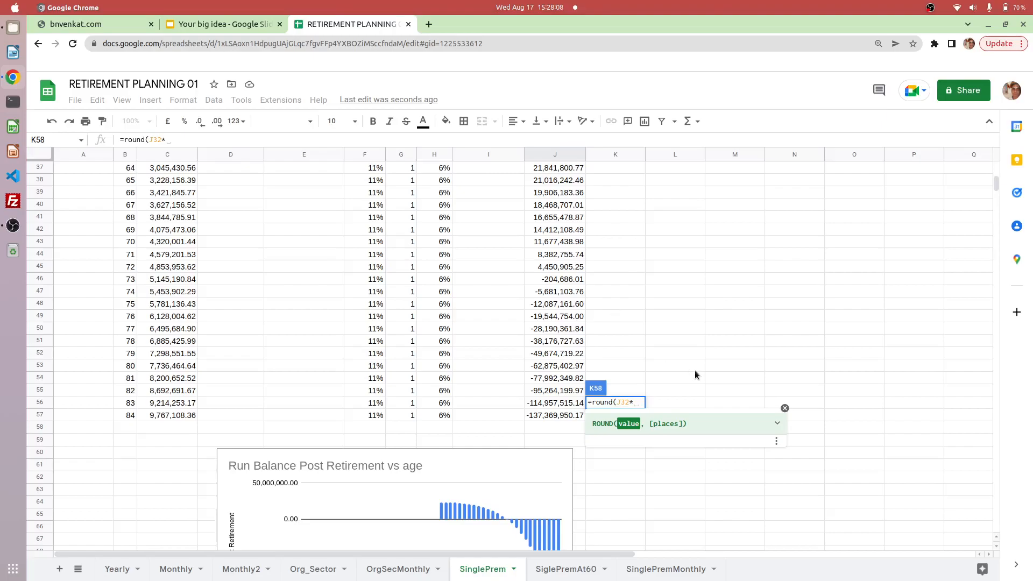
scroll(646, 382, "down", 1)
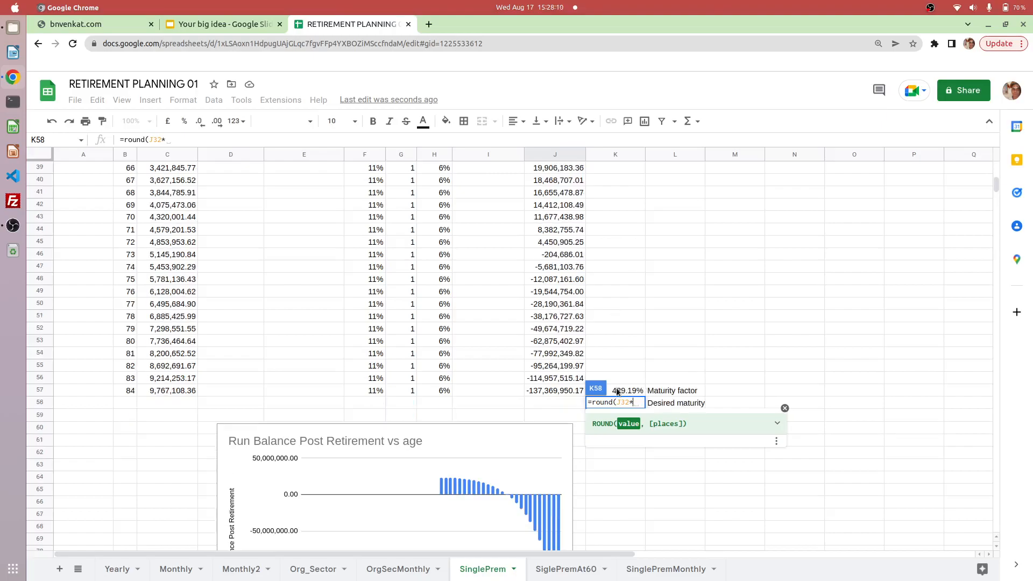
left_click(617, 391)
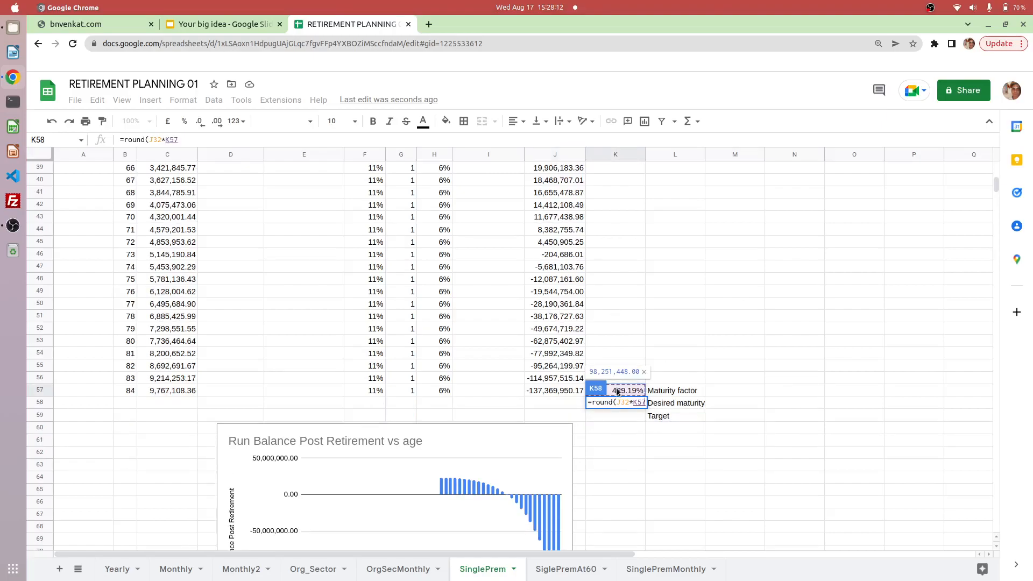
type(")")
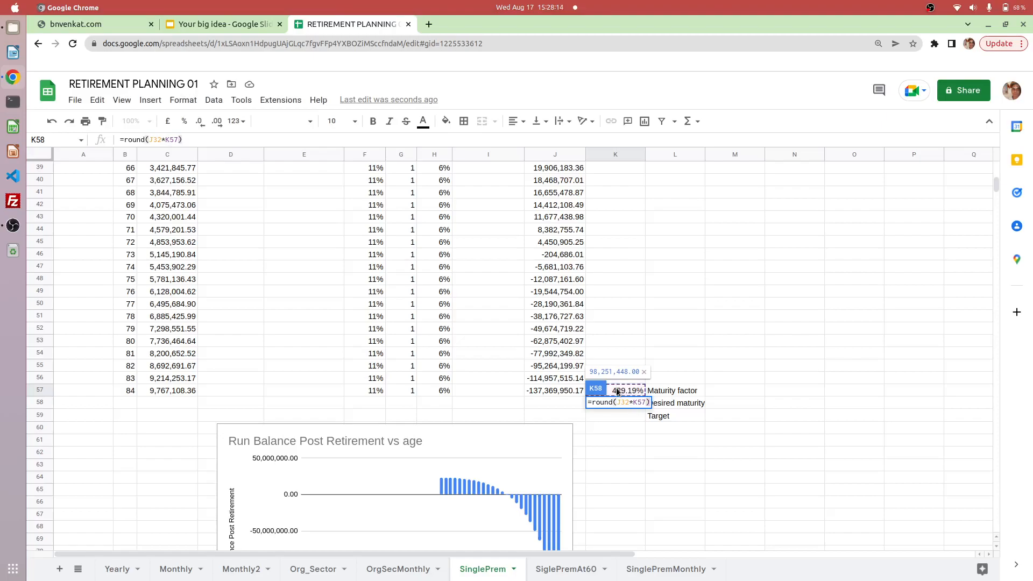
key("Left")
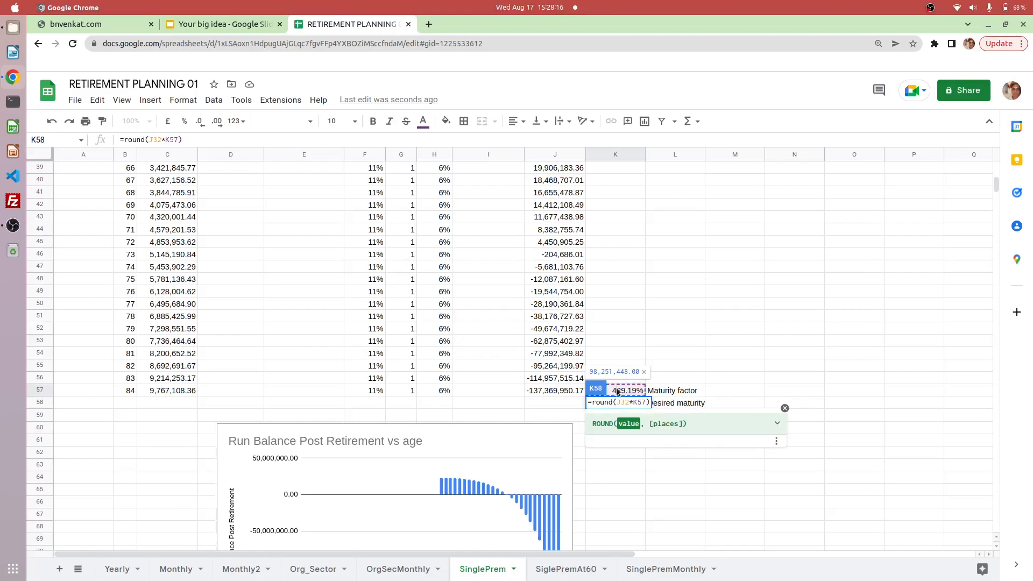
type(",2")
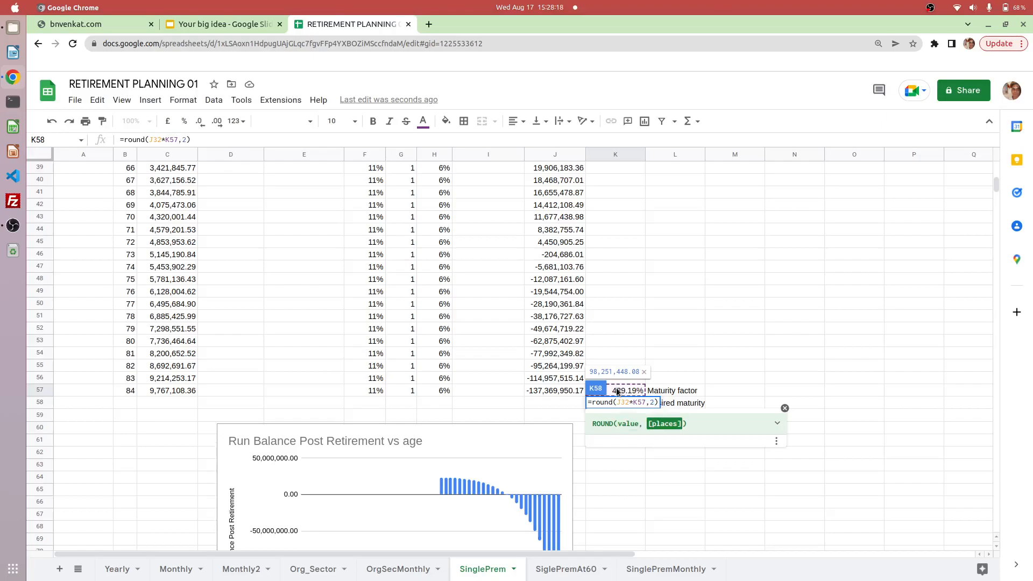
key("Return")
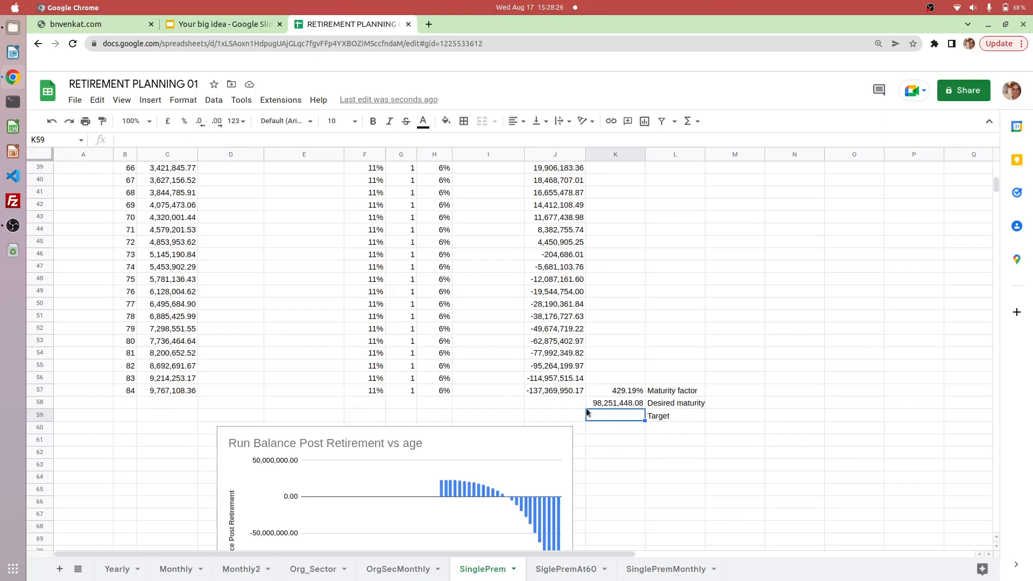
Enter the target formula =J57-K58 in K59, subtracting the desired maturity from the age-84 balance.
type("=")
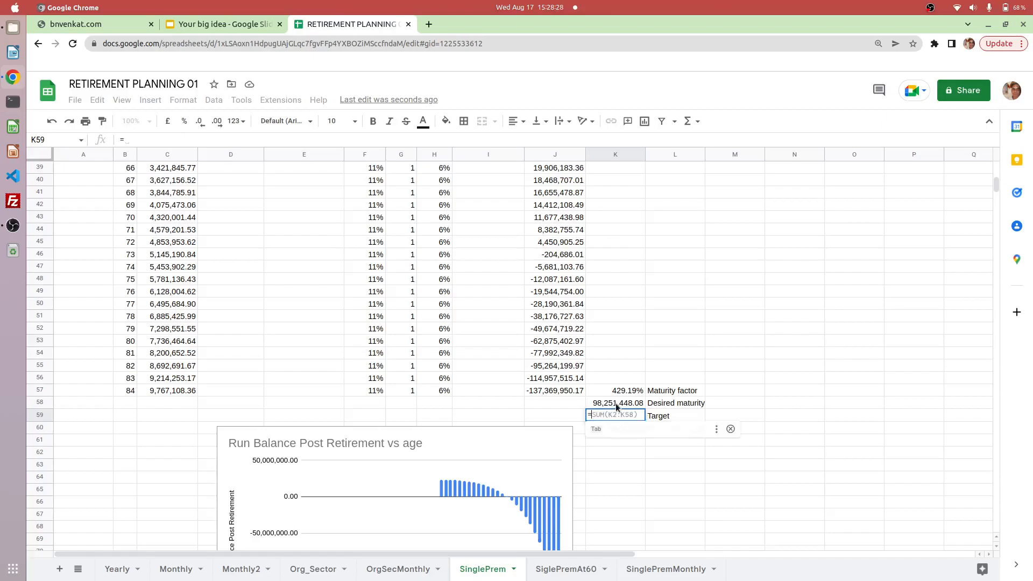
left_click(555, 391)
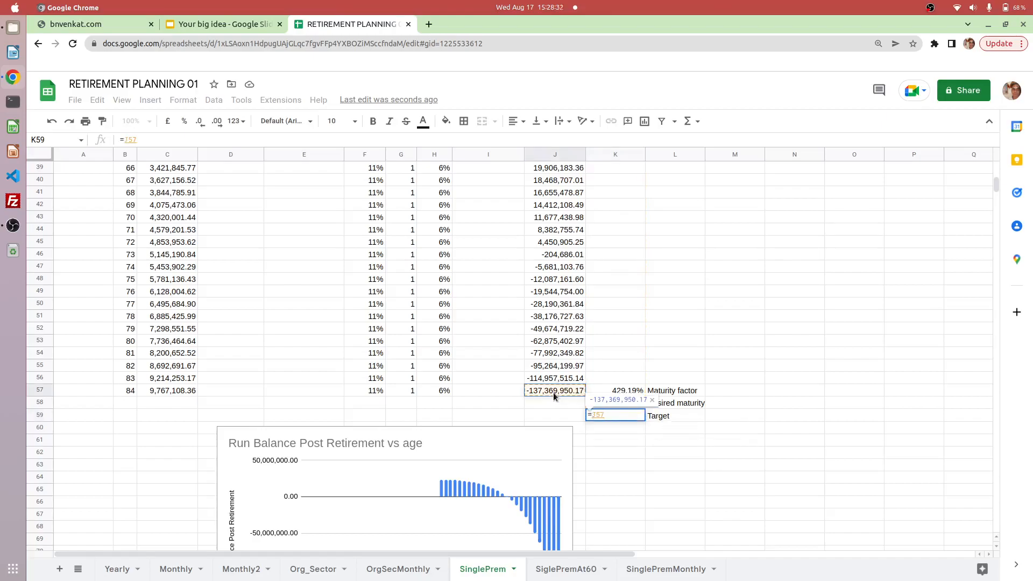
type("-")
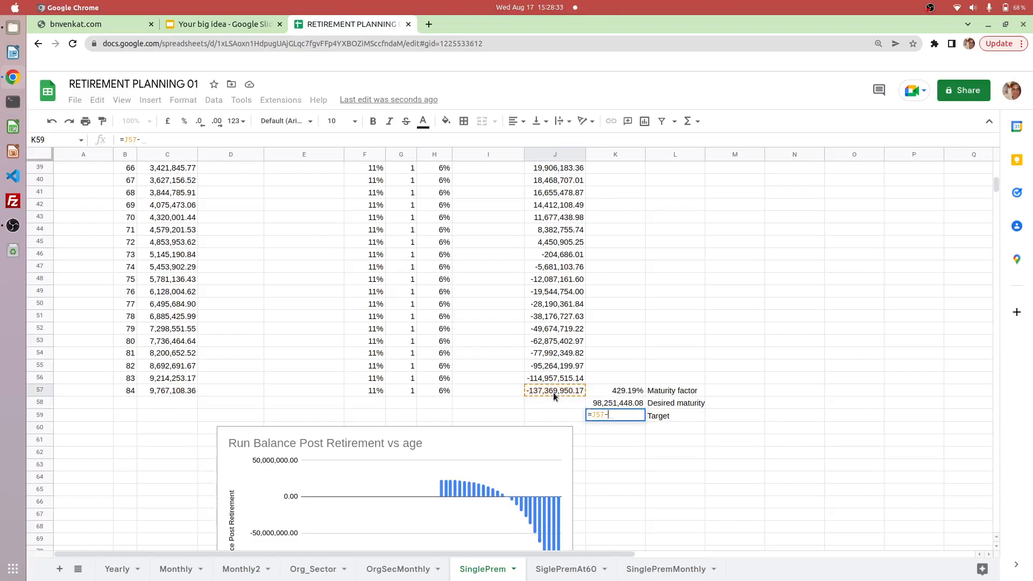
left_click(619, 403)
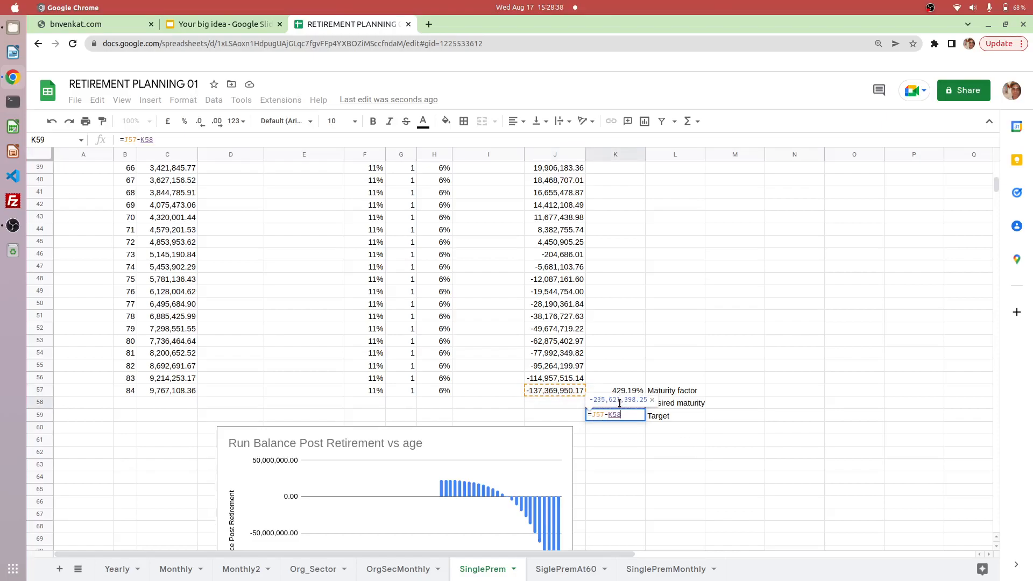
key("Return")
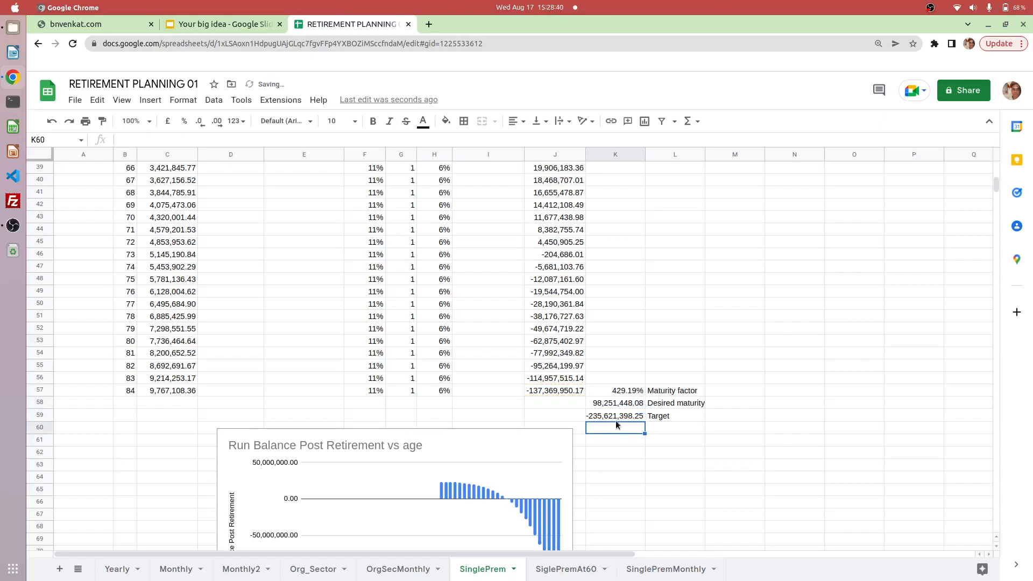
Select the target cell K59 and open the Goal Seek add-on.
left_click(616, 413)
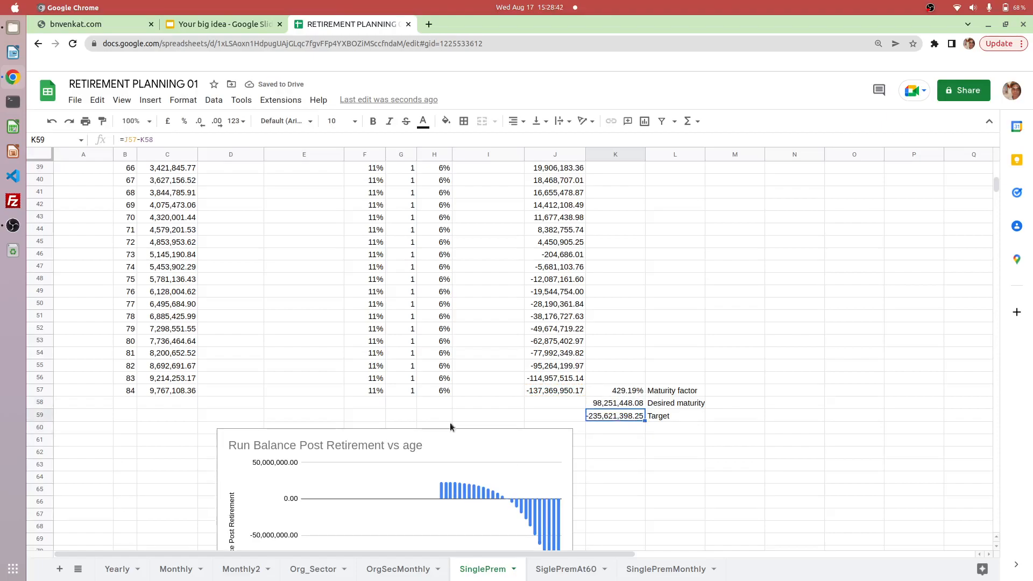
scroll(380, 379, "up", 10)
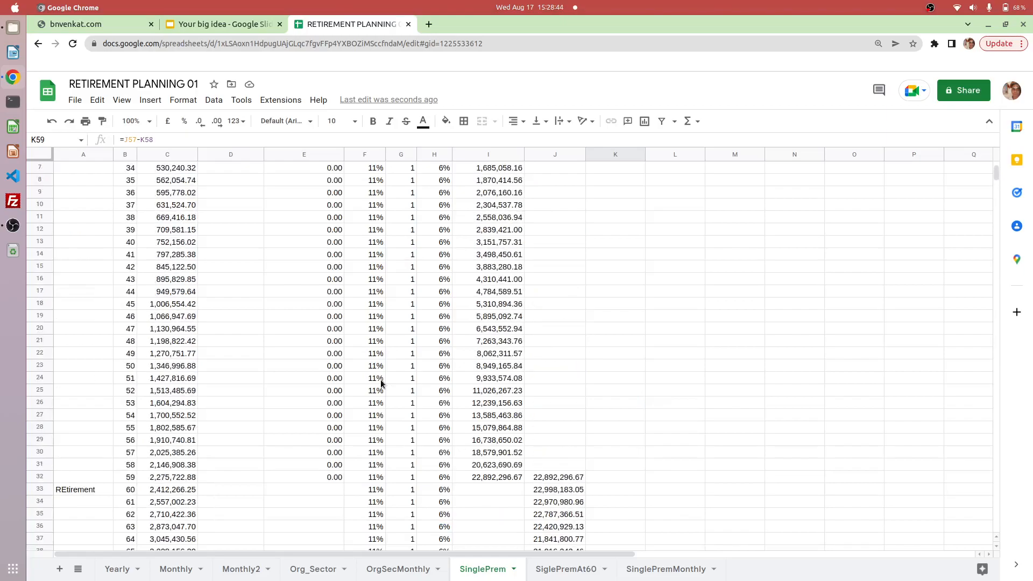
scroll(345, 352, "up", 3)
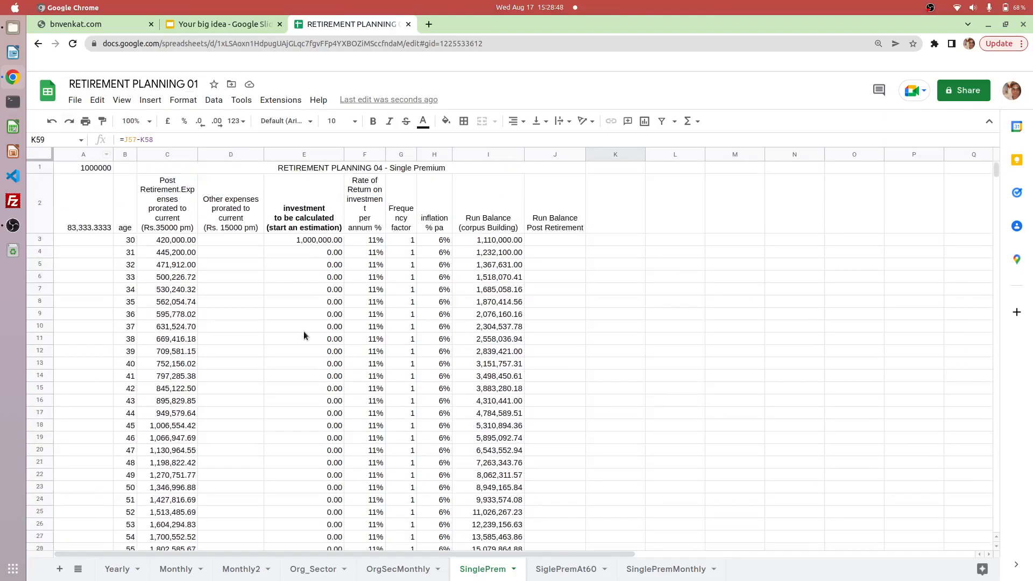
scroll(303, 330, "down", 4)
scroll(304, 331, "down", 9)
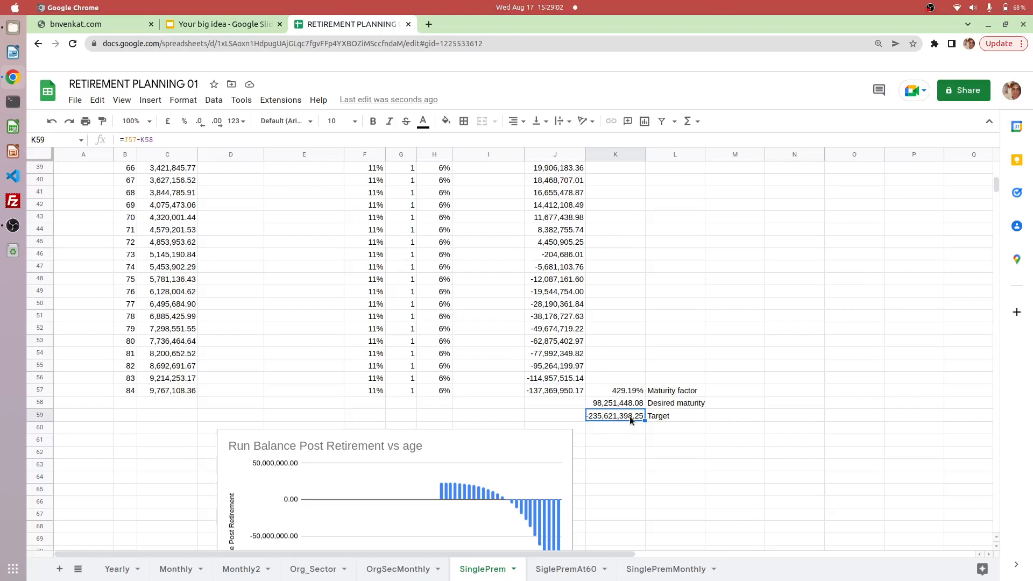
left_click(293, 100)
mouse_move(301, 217)
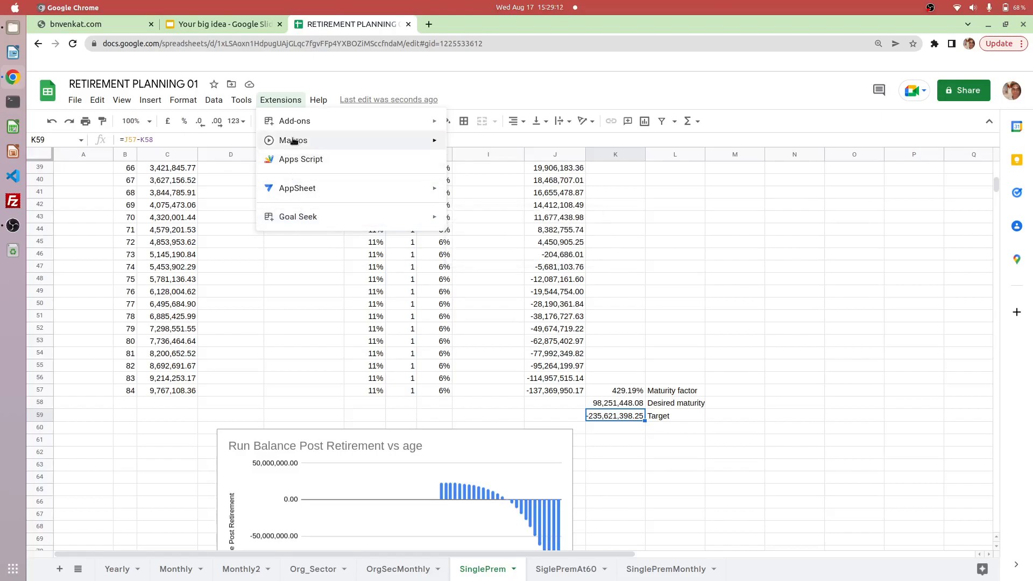
mouse_move(301, 124)
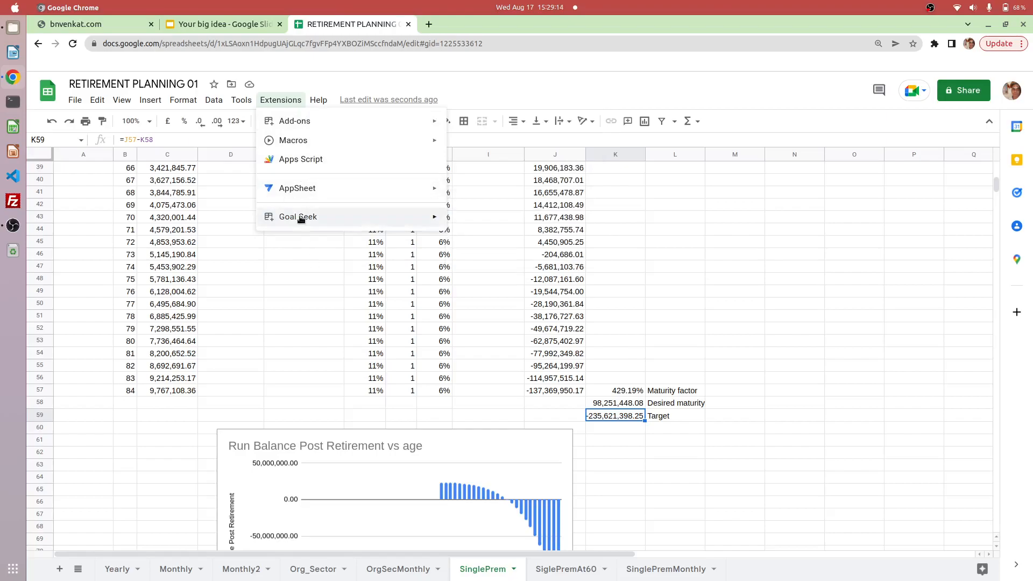
mouse_move(369, 215)
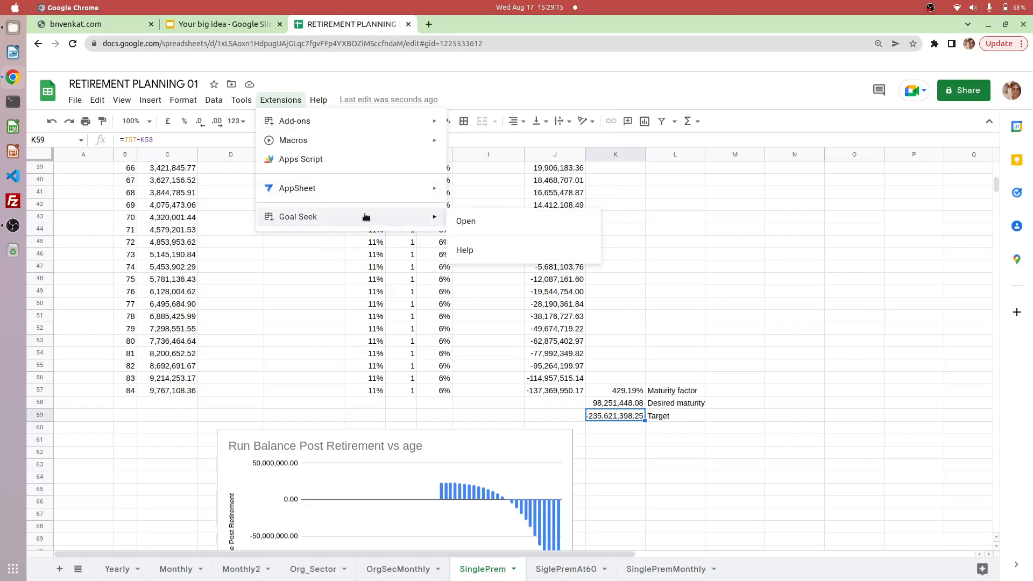
left_click(508, 222)
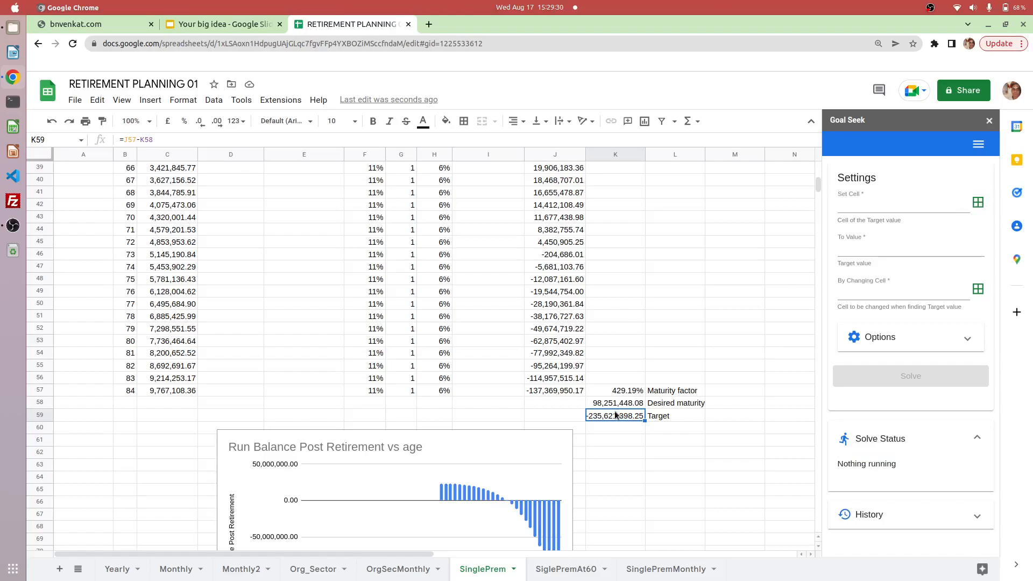
Configure Goal Seek to bring 'SinglePrem'!K59 to the value 0 by changing cell A1.
left_click(979, 203)
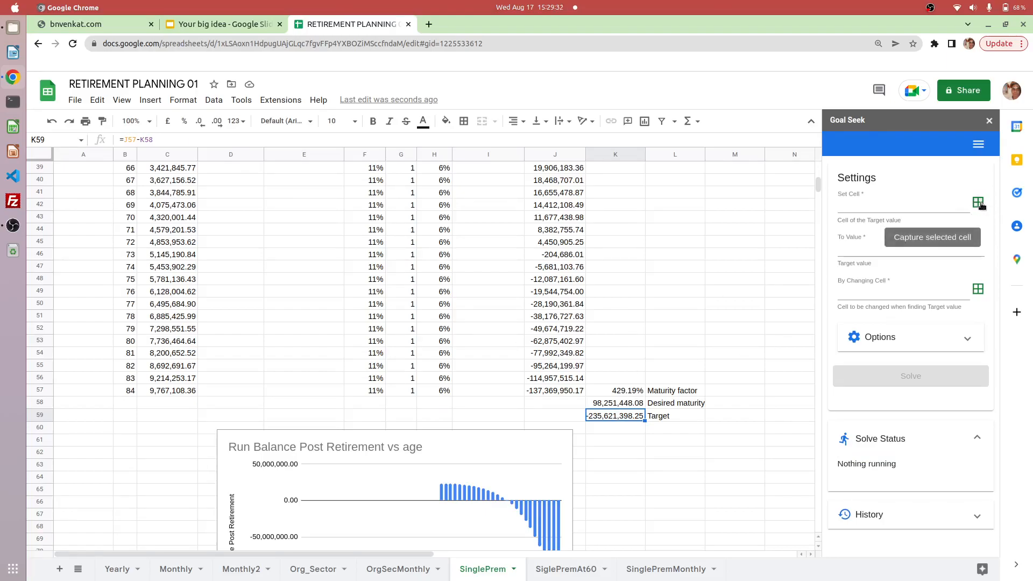
left_click(848, 245)
type("0")
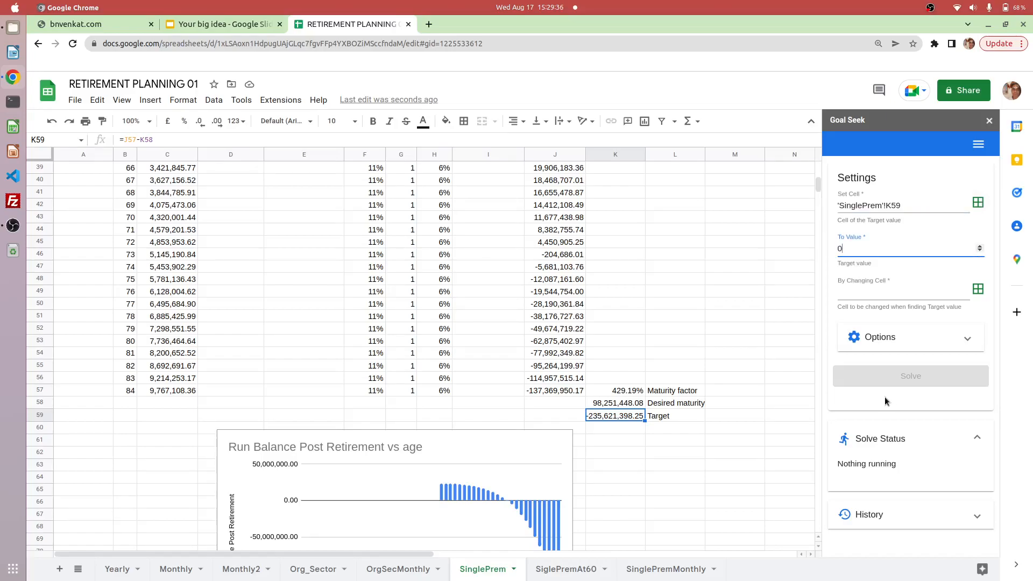
left_click(863, 292)
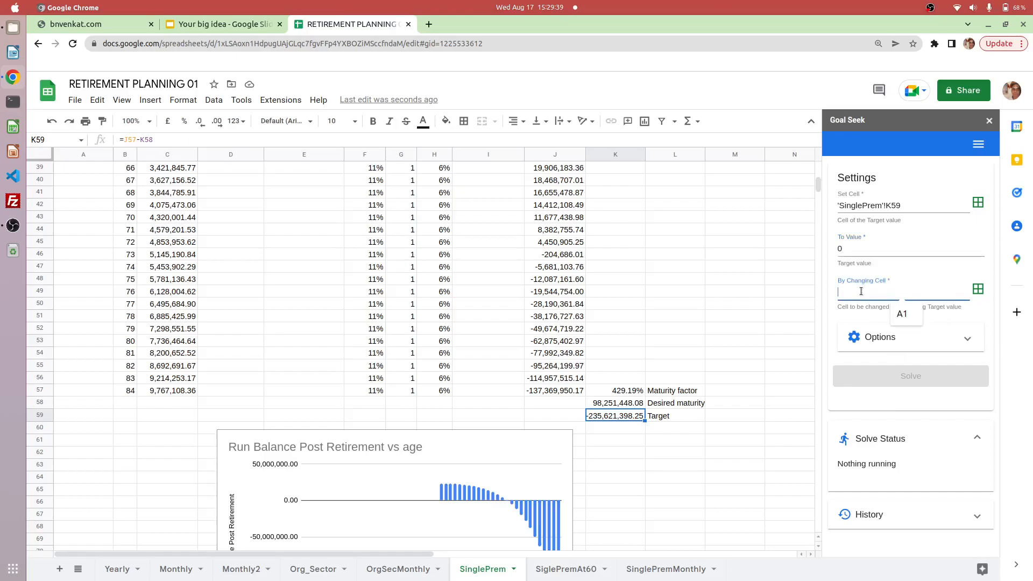
left_click(904, 315)
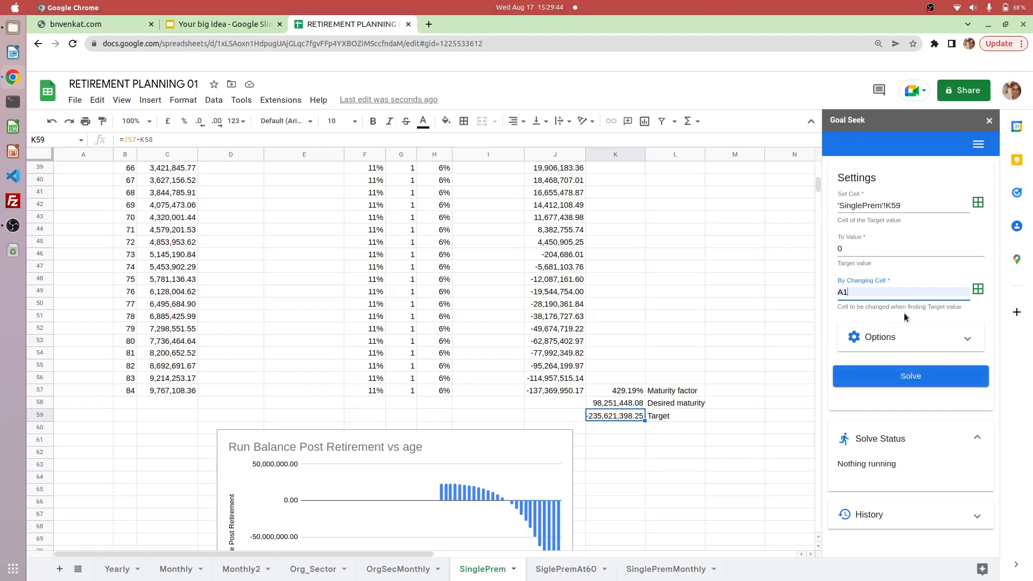
Solve the goal seek and review the recalculated premium, corpus and post-retirement balances through age 84.
left_click(905, 379)
scroll(697, 423, "down", 2)
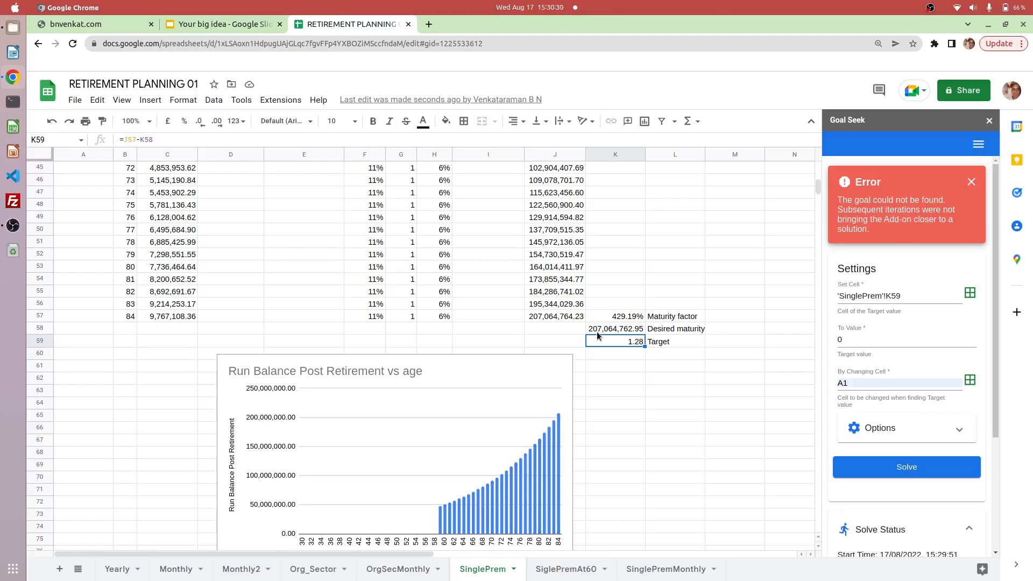
scroll(597, 333, "up", 10)
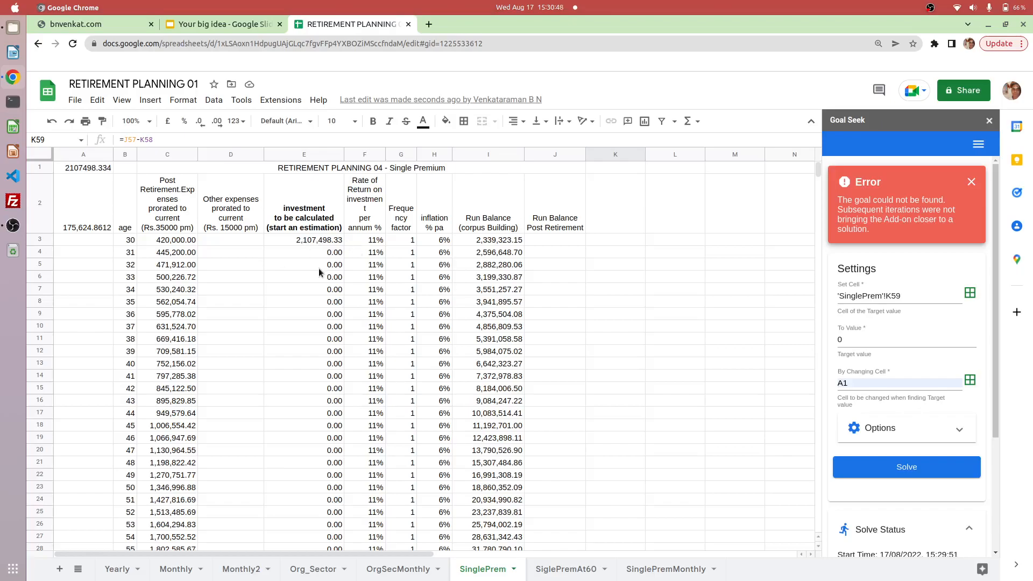
scroll(319, 268, "down", 5)
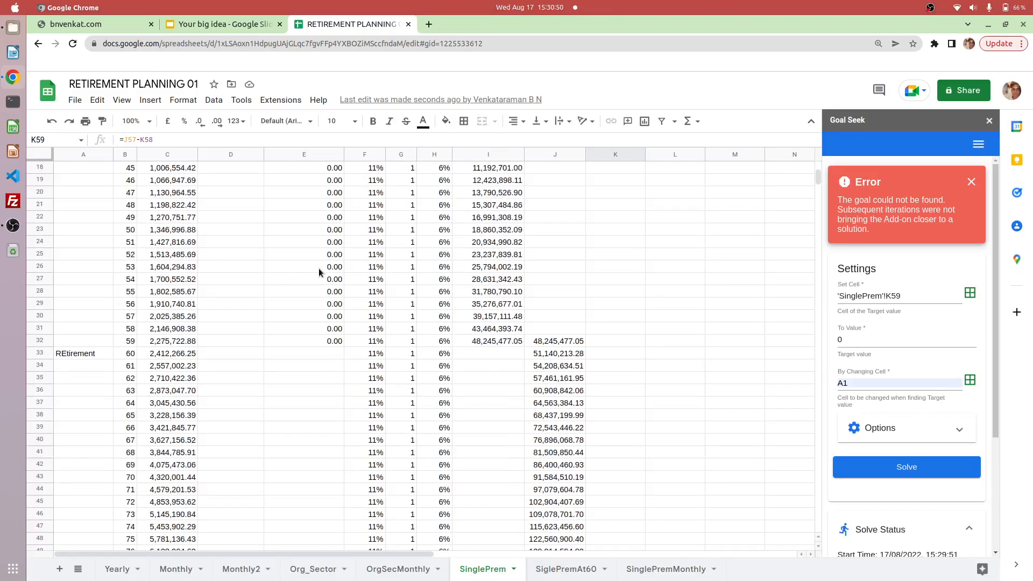
scroll(318, 272, "down", 3)
scroll(318, 272, "down", 2)
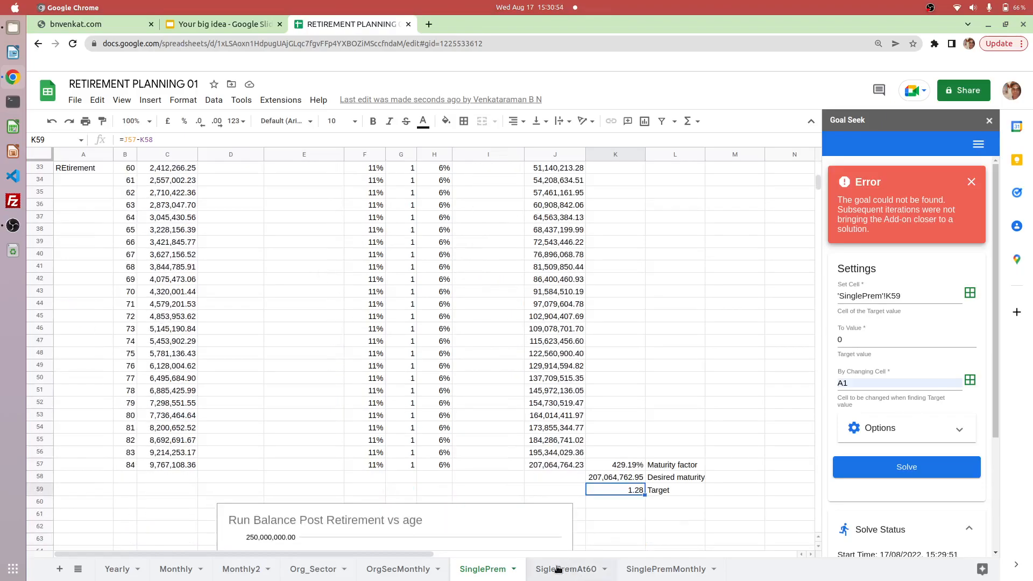
Copy the range B3:K59 from the SinglePrem sheet.
scroll(447, 447, "down", 6)
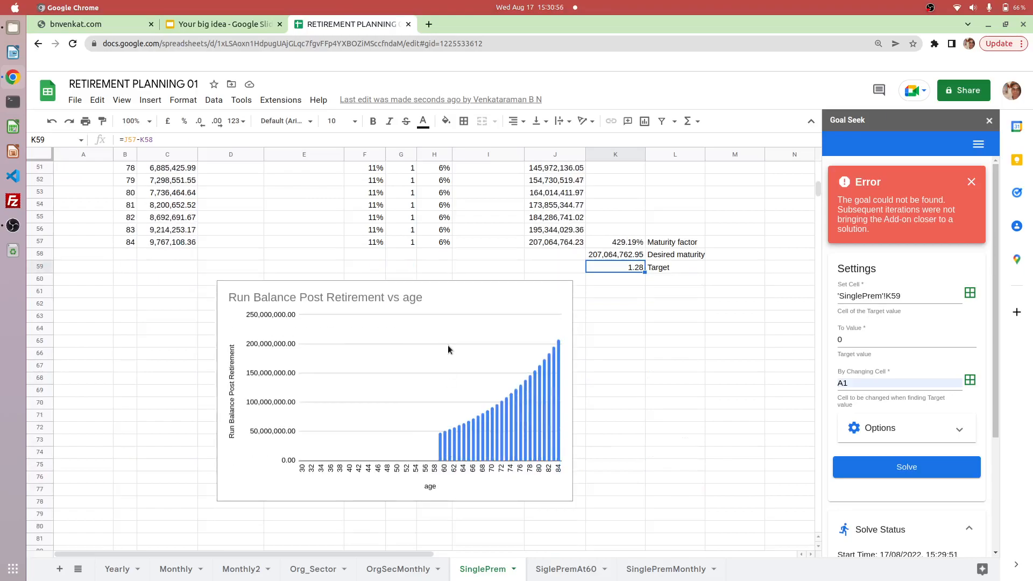
left_click(565, 569)
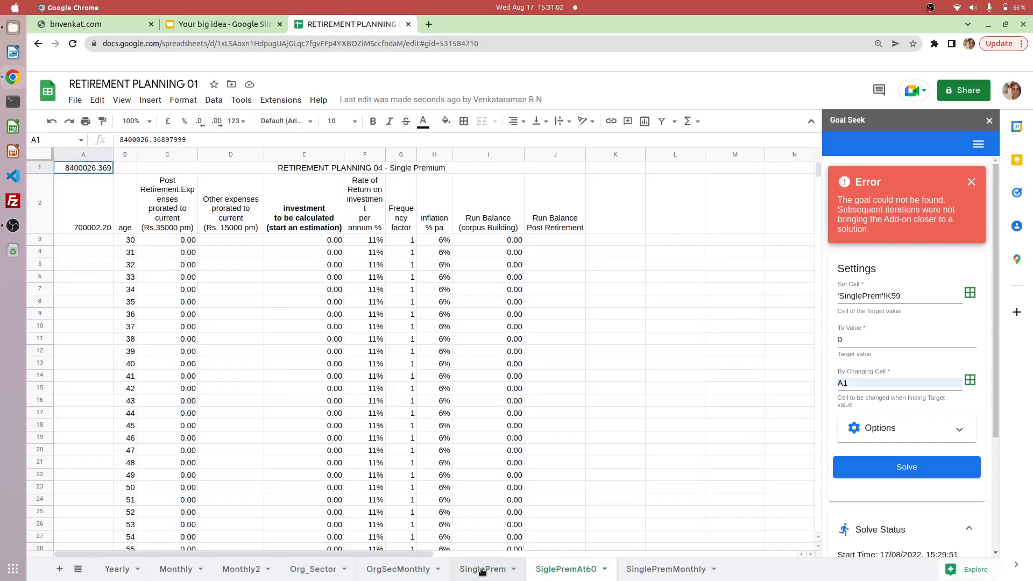
left_click(481, 570)
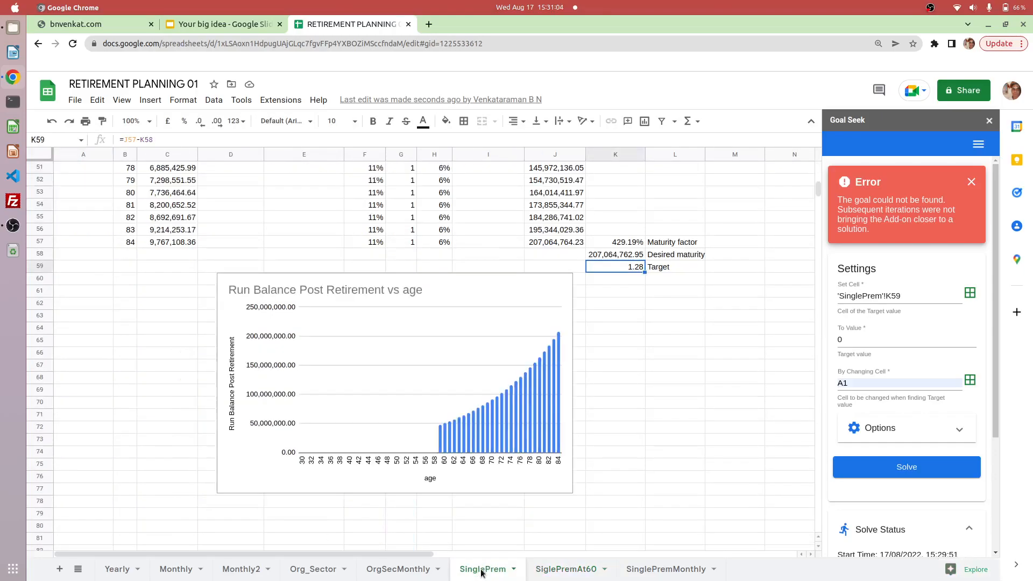
scroll(320, 216, "up", 10)
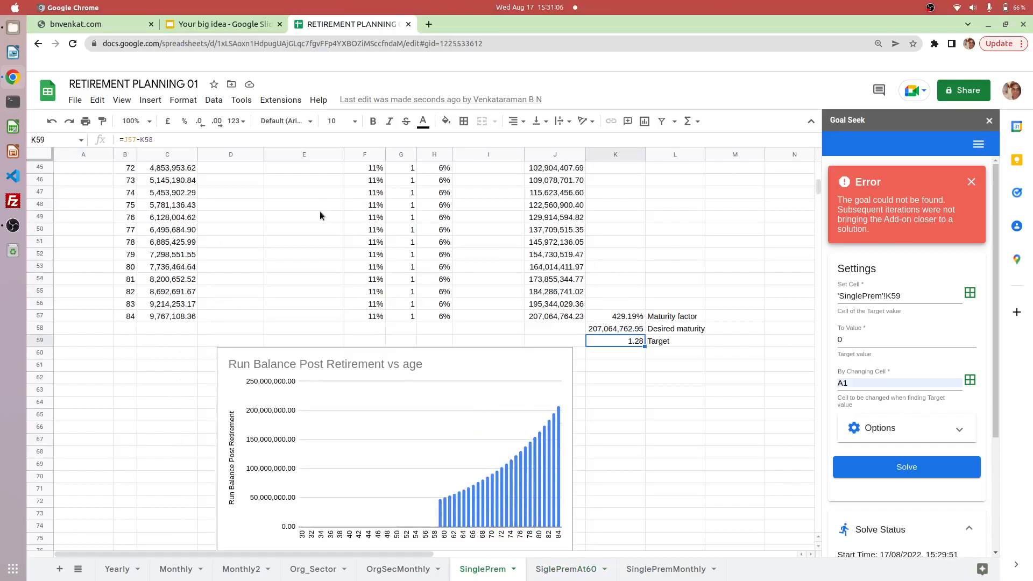
scroll(320, 215, "up", 2)
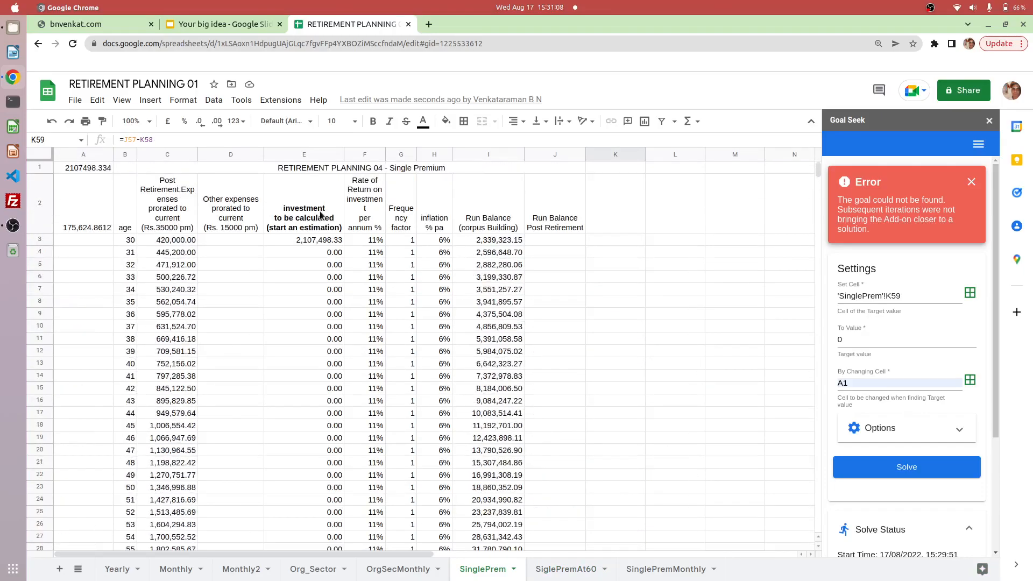
left_click(125, 239)
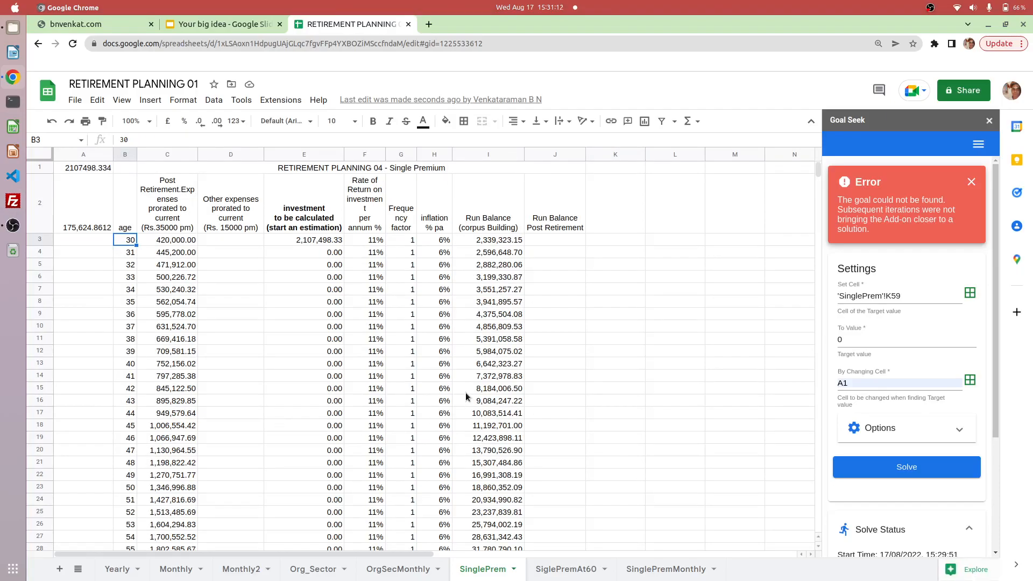
scroll(466, 392, "down", 6)
scroll(466, 396, "down", 2)
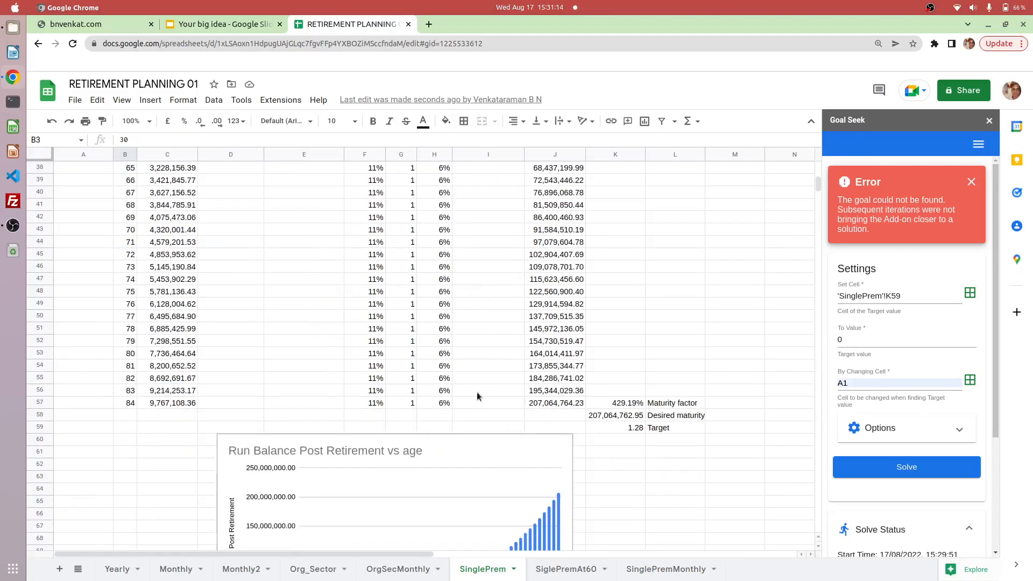
left_click(627, 424, "shift")
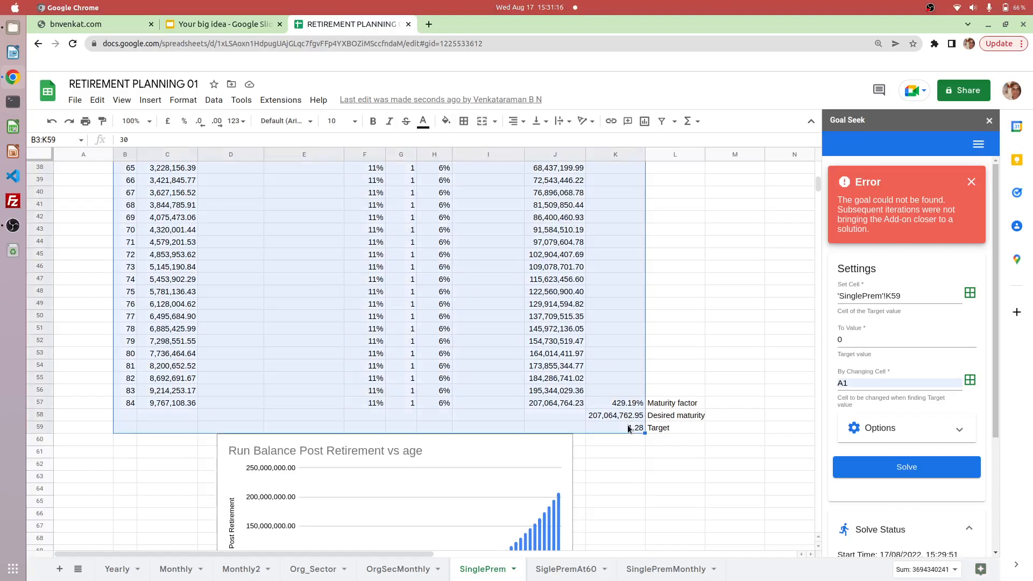
key("ctrl+c")
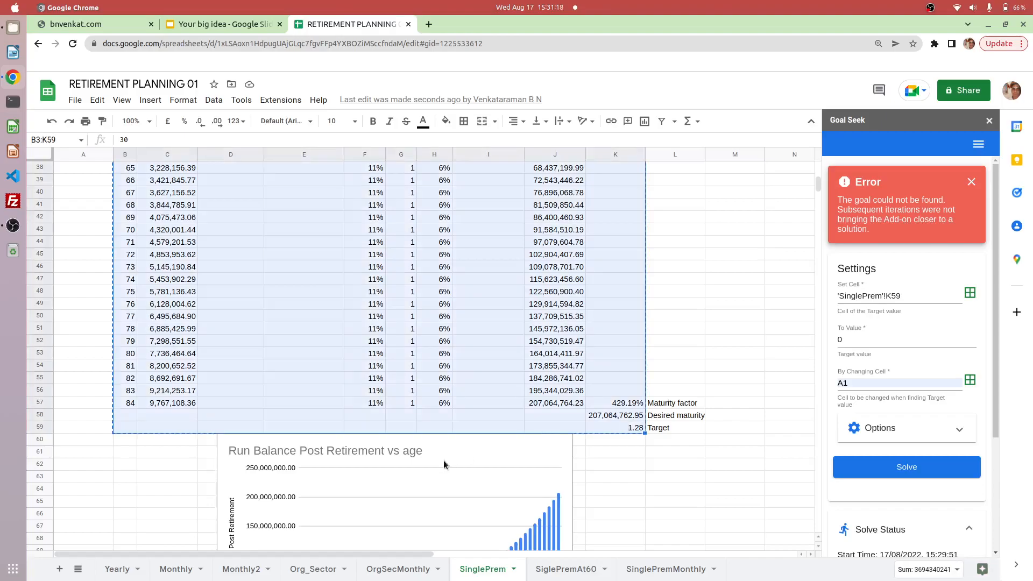
Paste the copied block over B3:K59 in the SiglePremAt60 sheet, replacing its existing plan data.
left_click(562, 568)
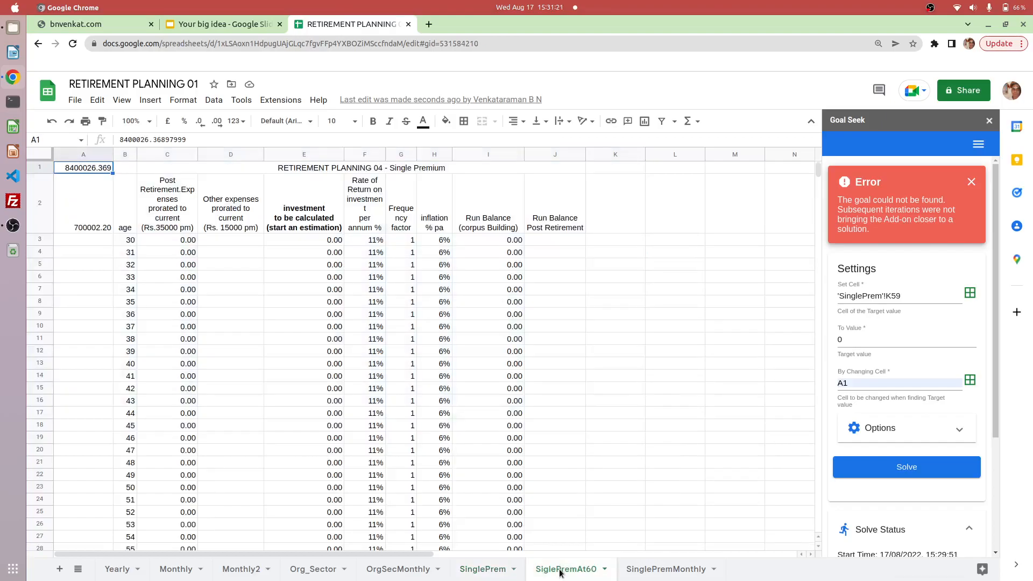
left_click(124, 240)
scroll(525, 473, "down", 5)
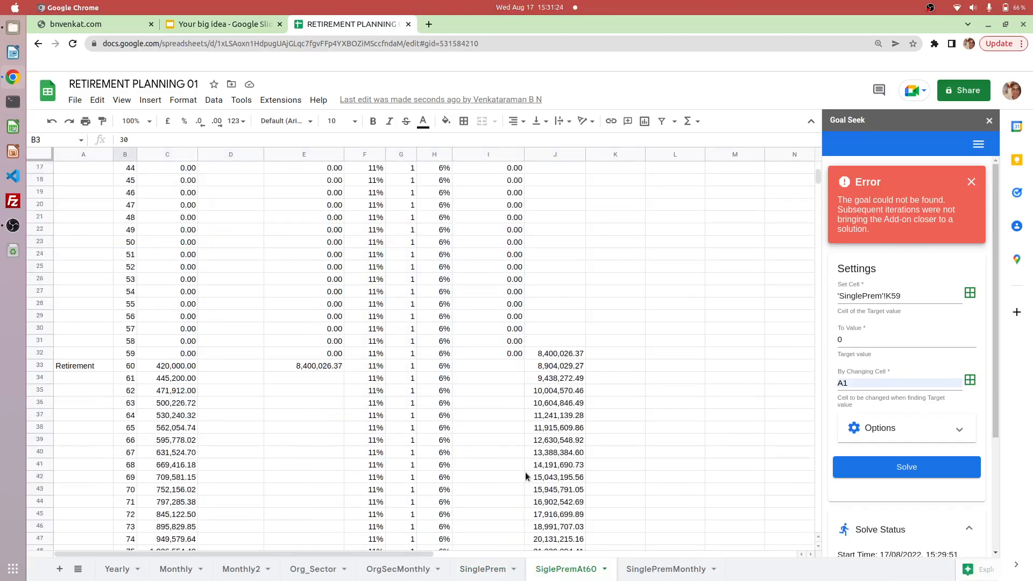
scroll(525, 472, "down", 8)
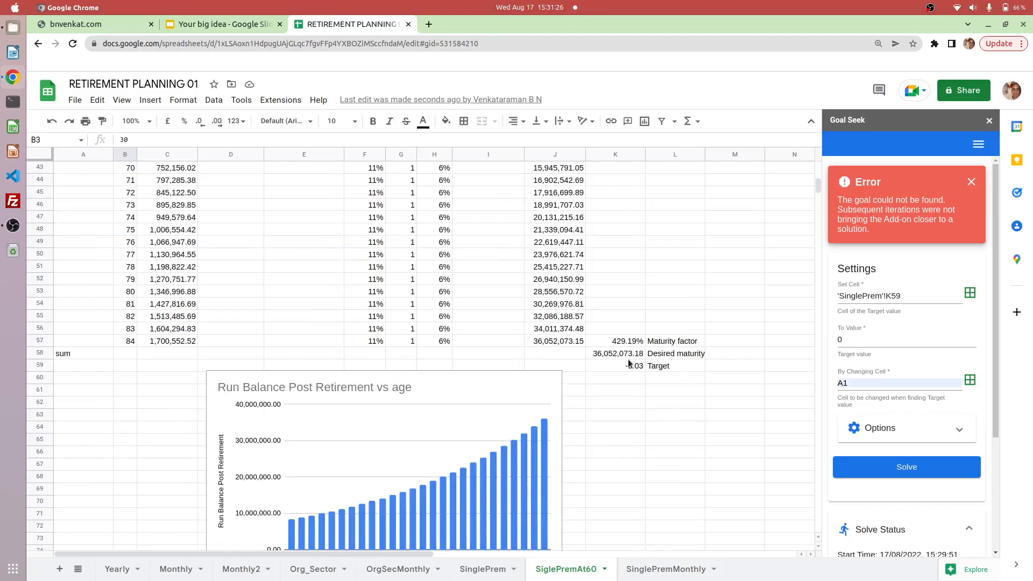
left_click(622, 366, "shift")
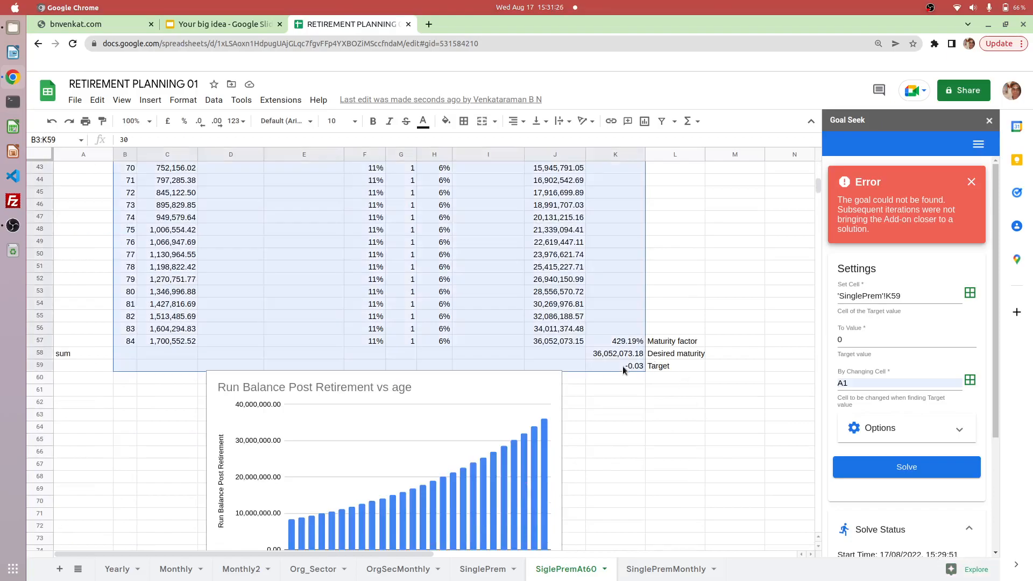
left_click(604, 388)
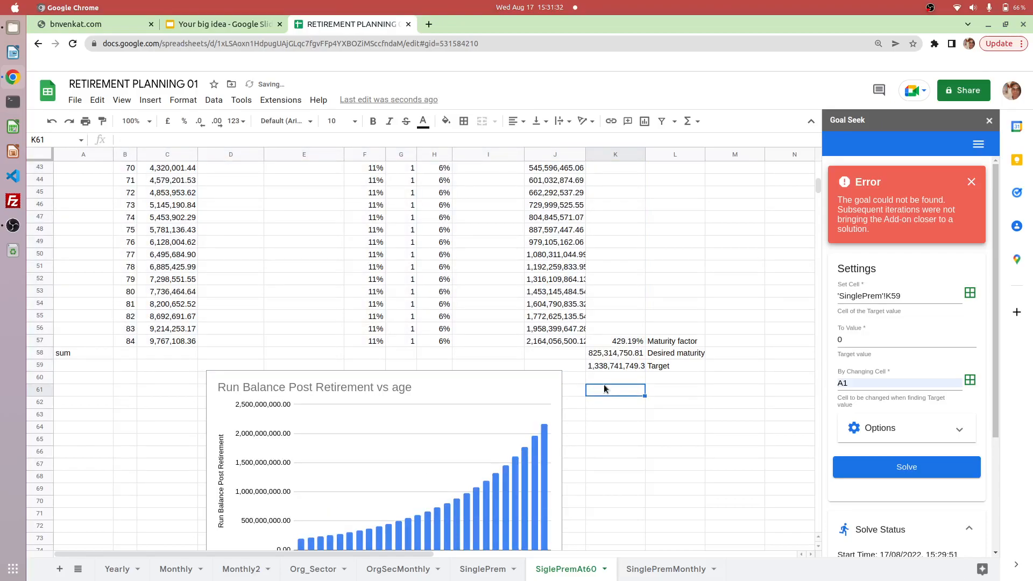
Set the starting investment estimate in cell A1 of SiglePremAt60 to 1000000.
scroll(531, 299, "up", 13)
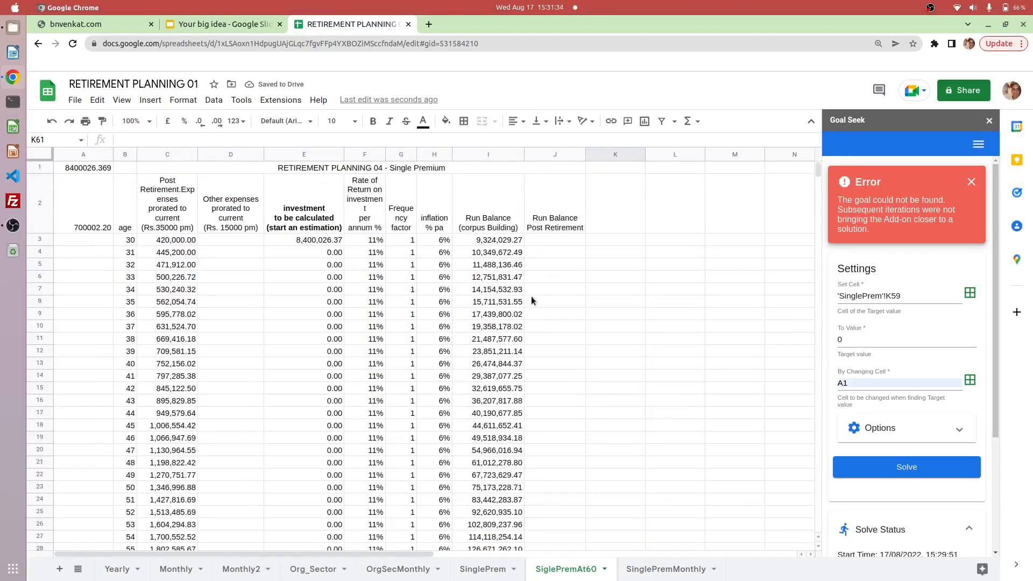
left_click(86, 169)
type("10")
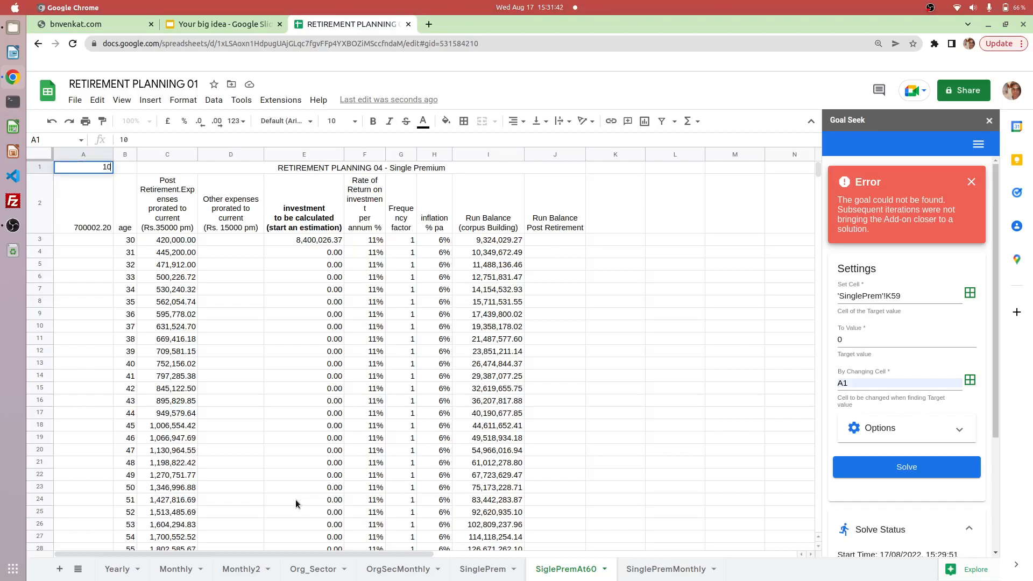
type("0000")
key("Return")
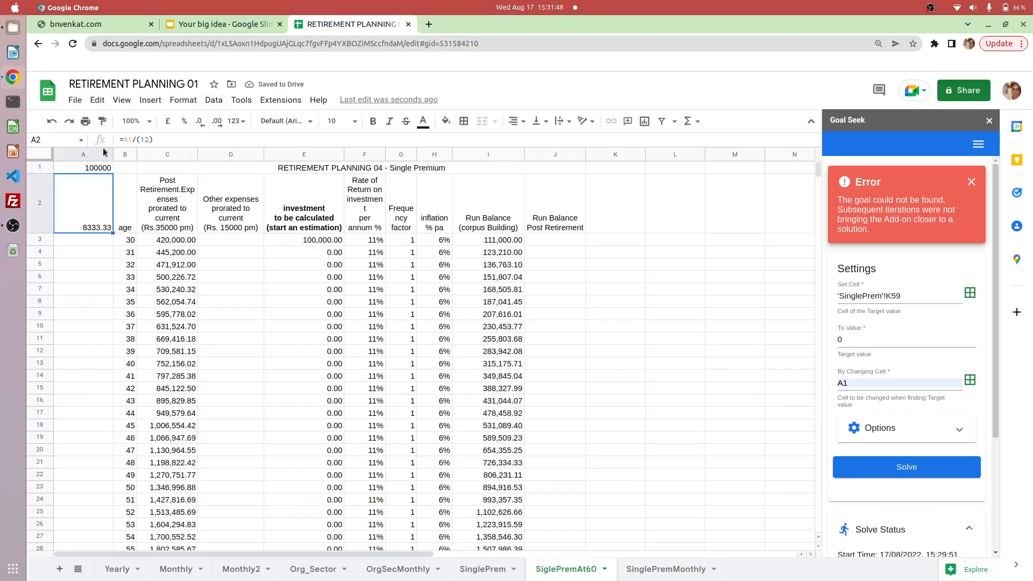
left_click(97, 168)
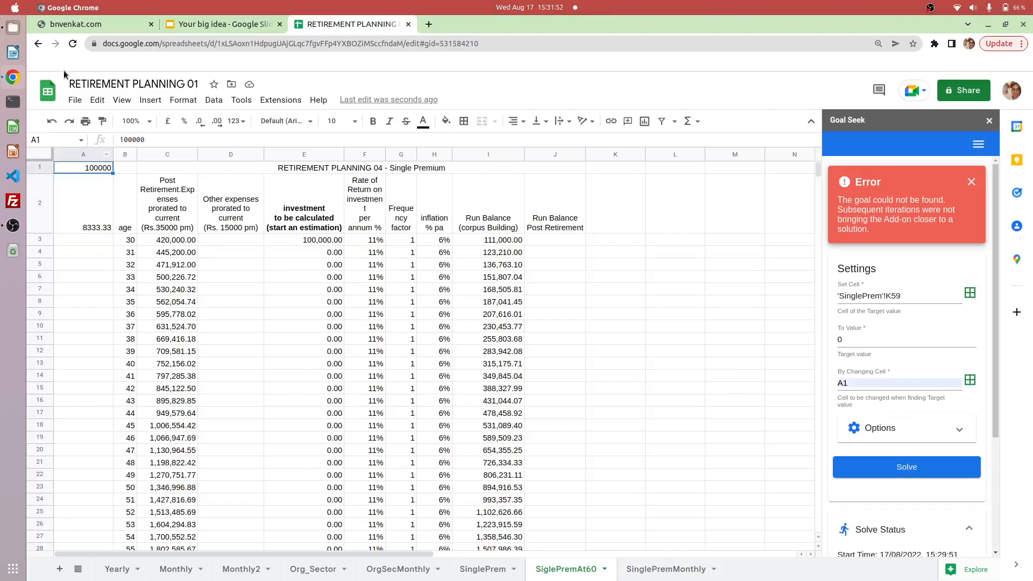
left_click(158, 143)
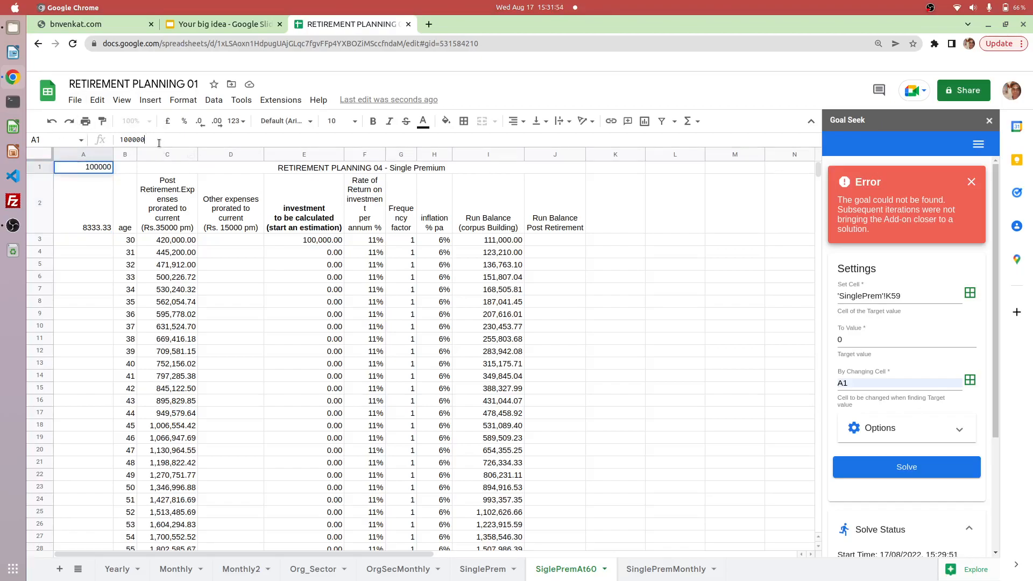
key("Return")
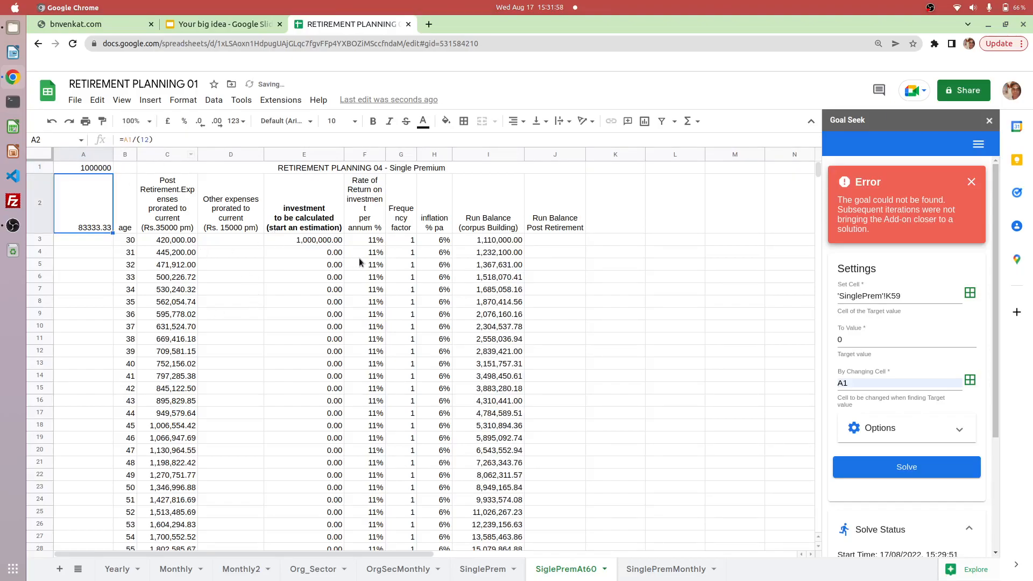
Replace the age-30 investment formula in E3 with 0.
left_click(331, 241)
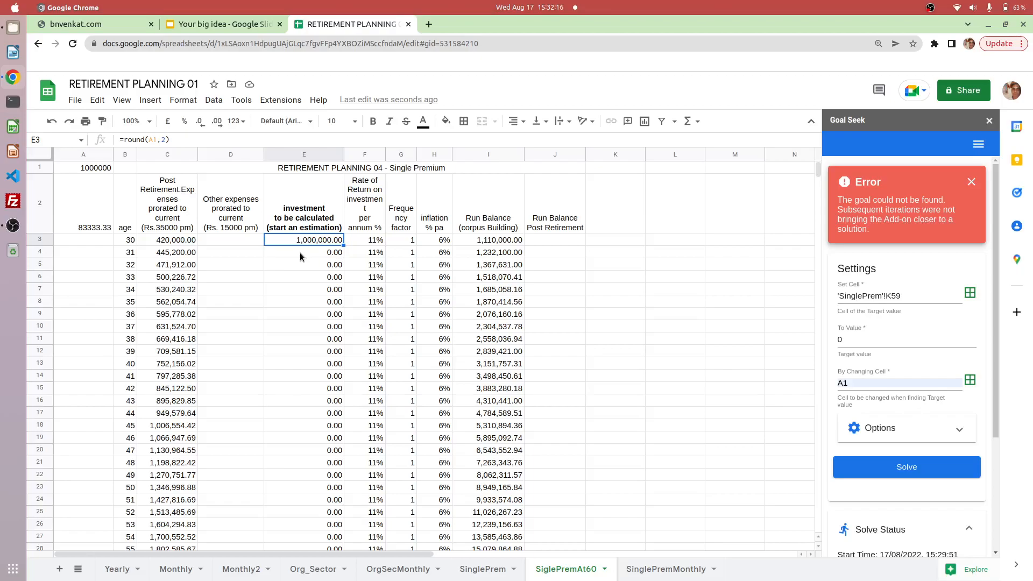
type("0")
key("Return")
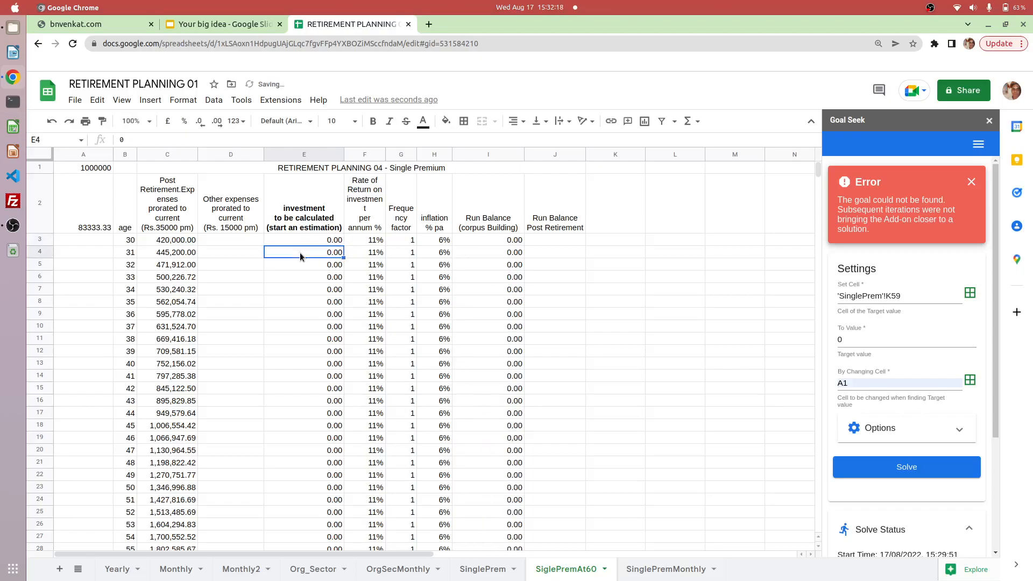
Enter =round(A1,2) in J32 as the age-59 post-retirement run balance.
scroll(379, 330, "down", 6)
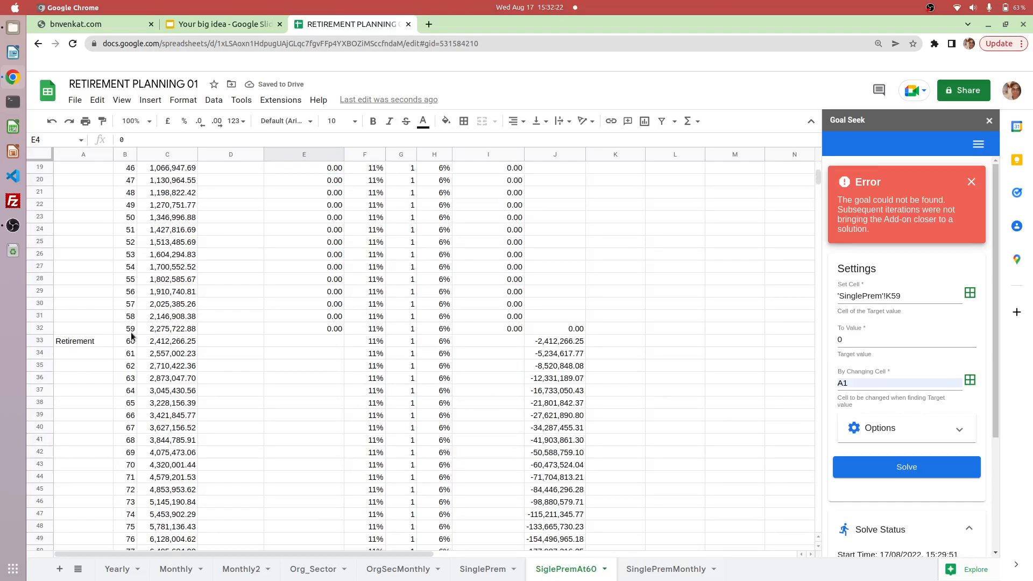
left_click(554, 331)
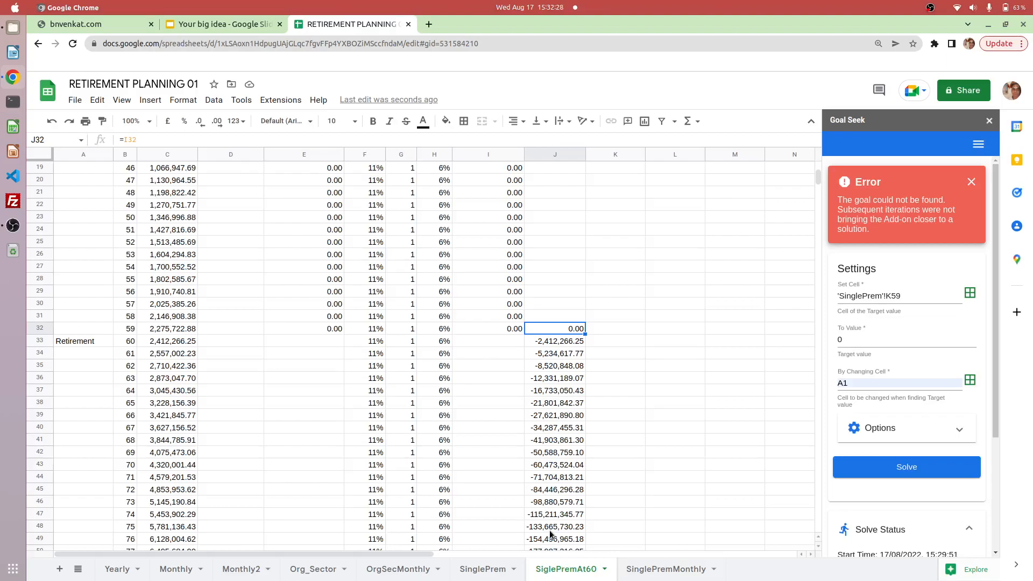
type("=r")
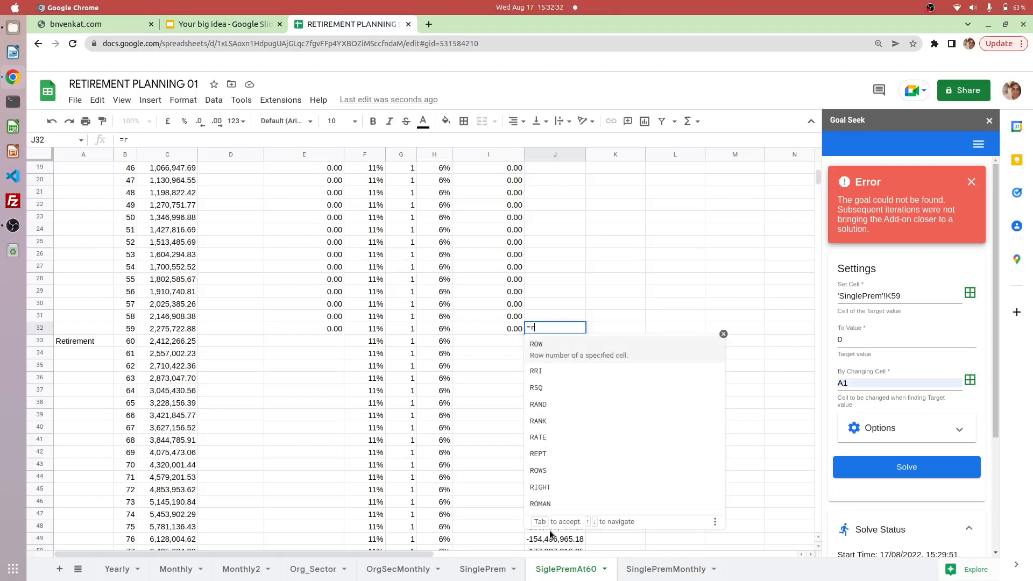
type("pund")
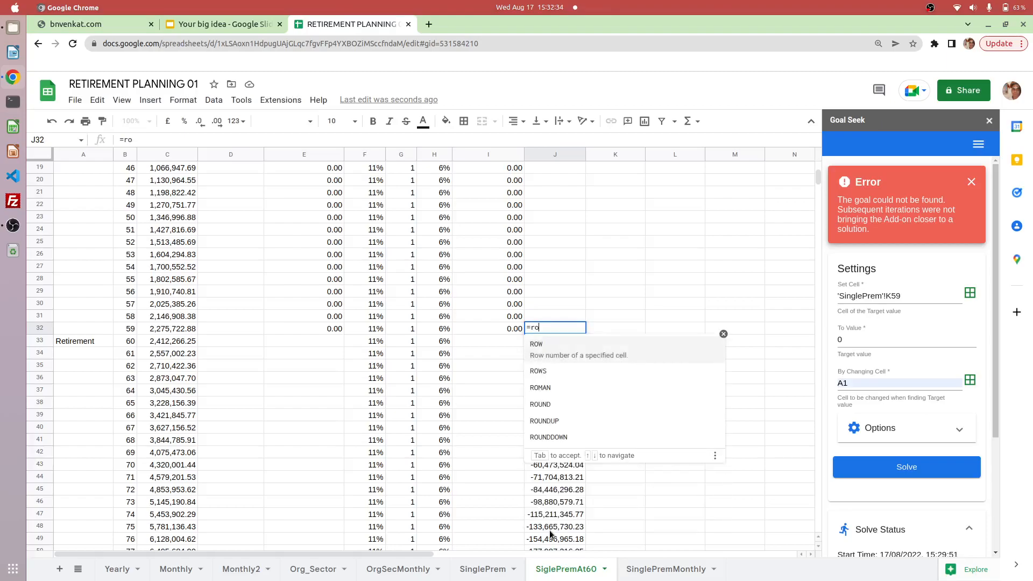
type("(")
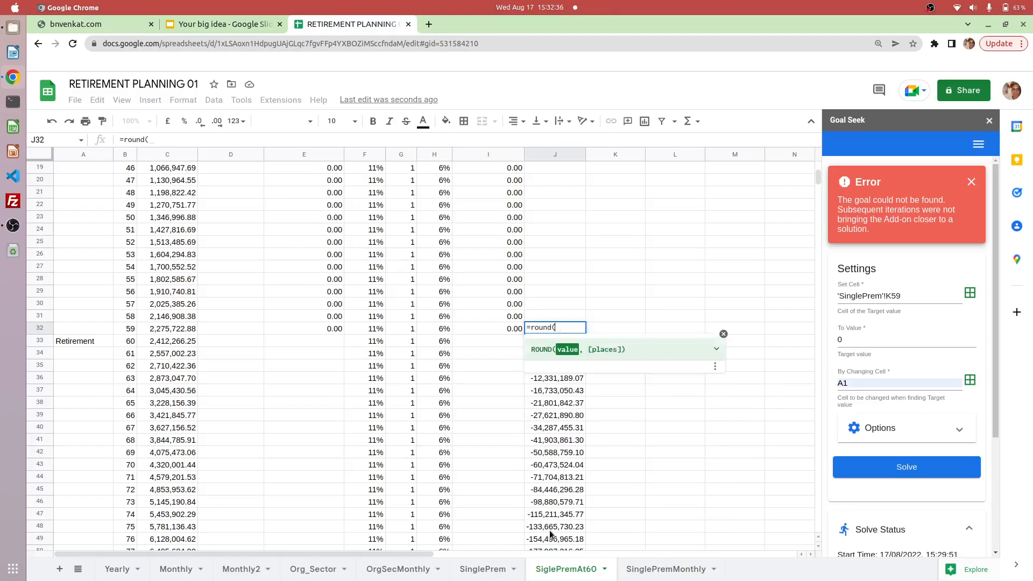
type("A1")
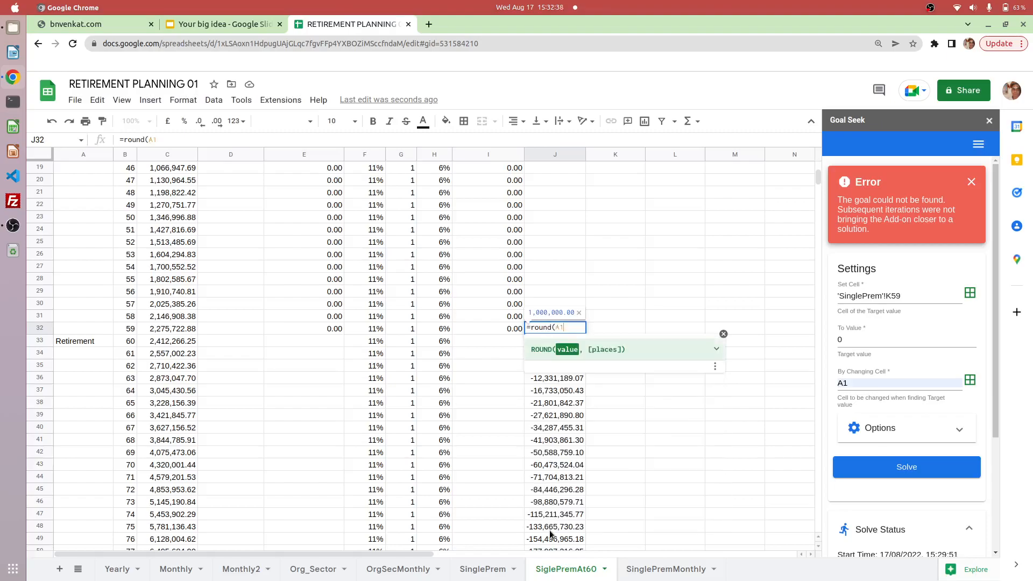
type(",2")
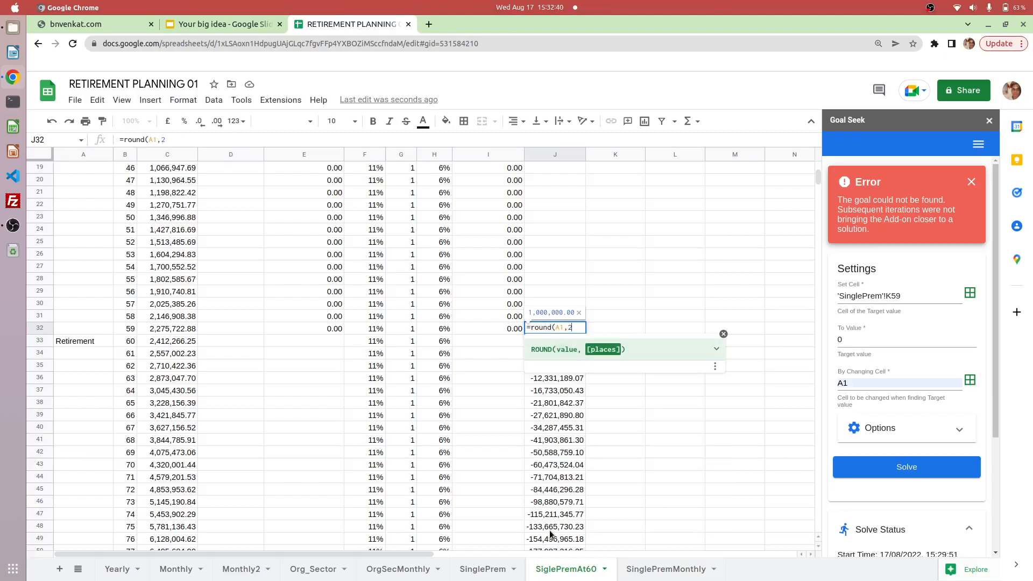
type(")")
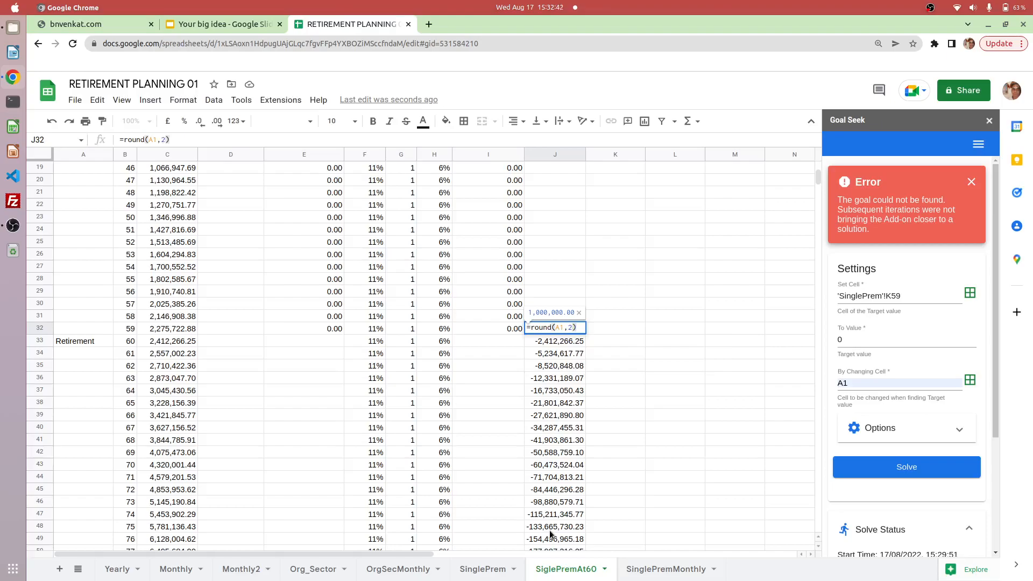
key("Return")
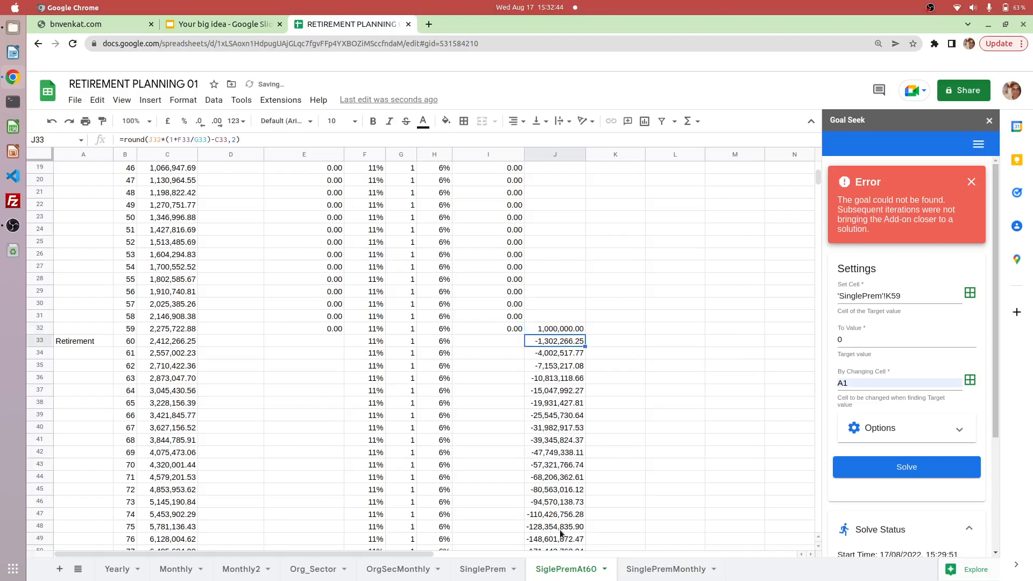
Enter =J32 in E33 as the investment at age 60.
left_click(326, 340)
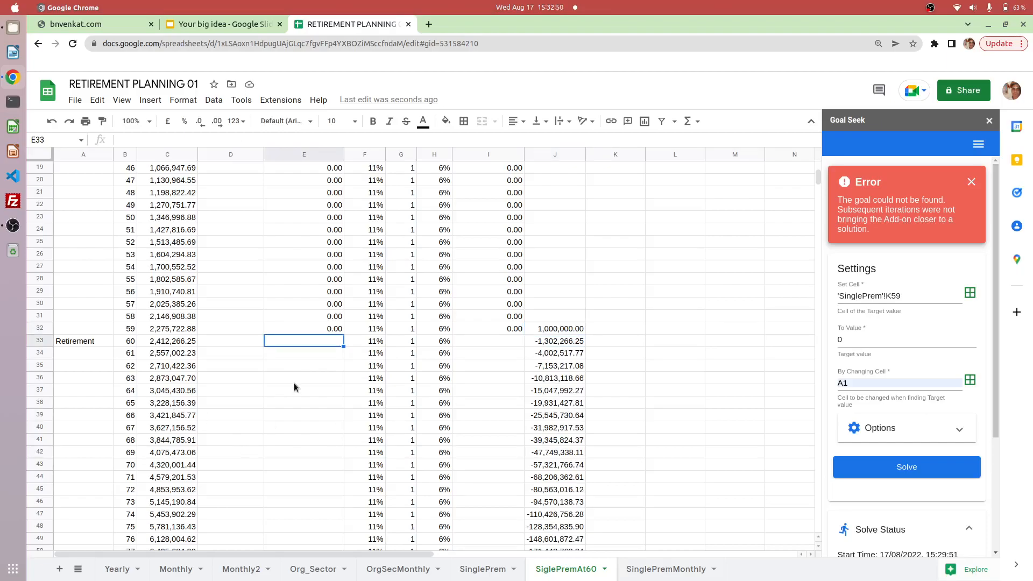
type("=")
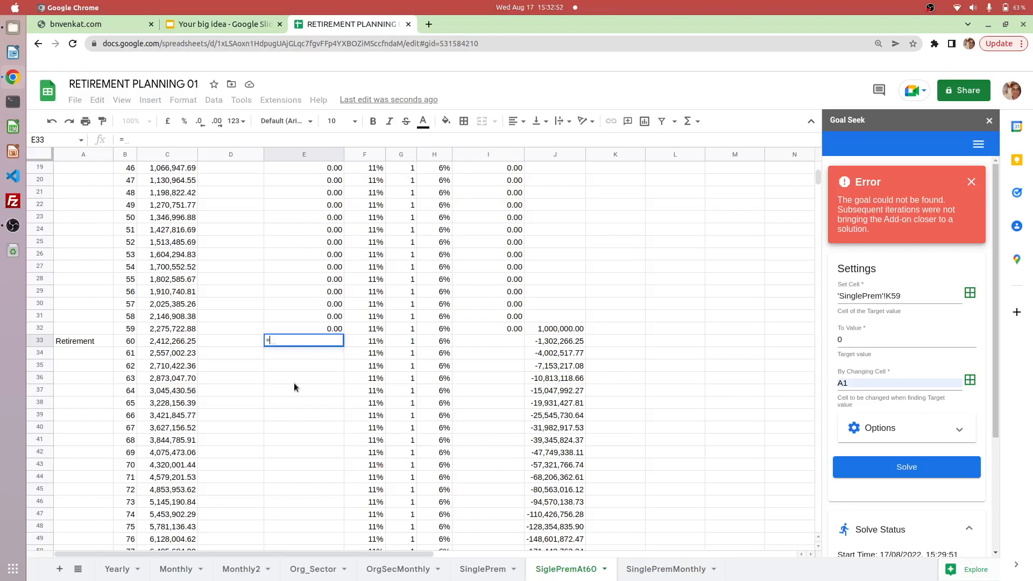
left_click(540, 329)
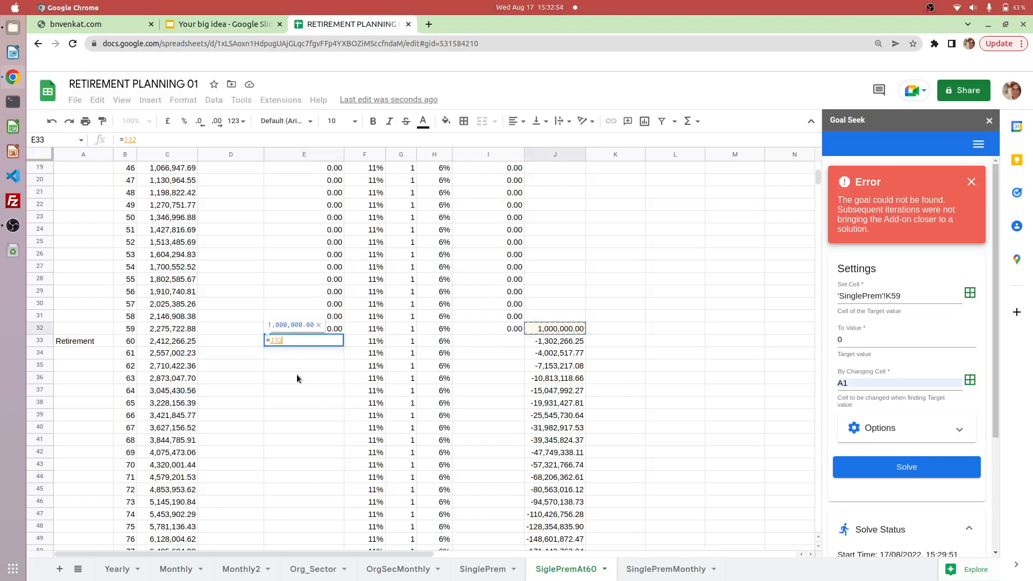
key("Return")
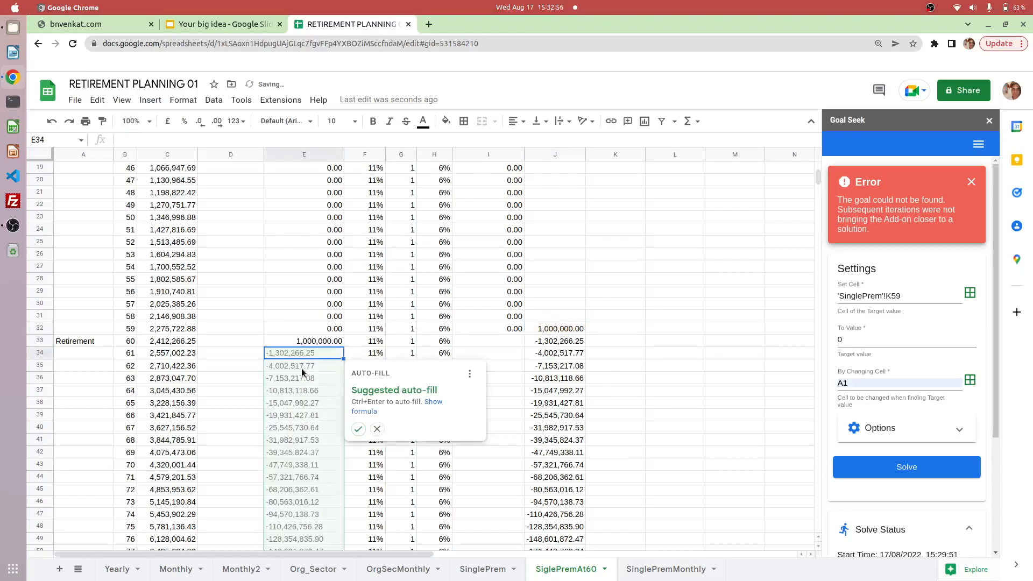
Replace the age-60 post-retirement expense formula in C33 of SiglePremAt60 with 420000.
left_click(333, 339)
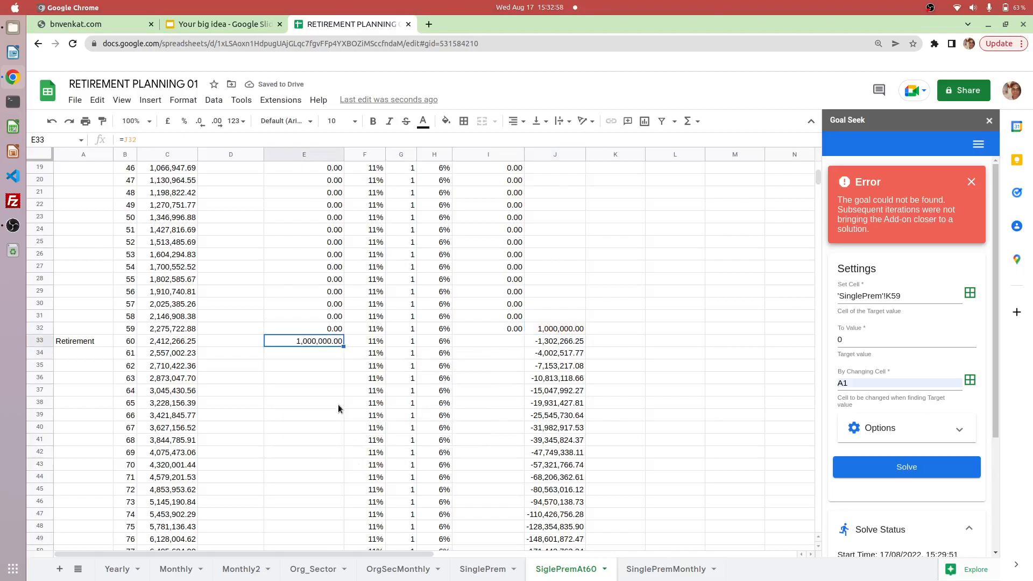
left_click(328, 353)
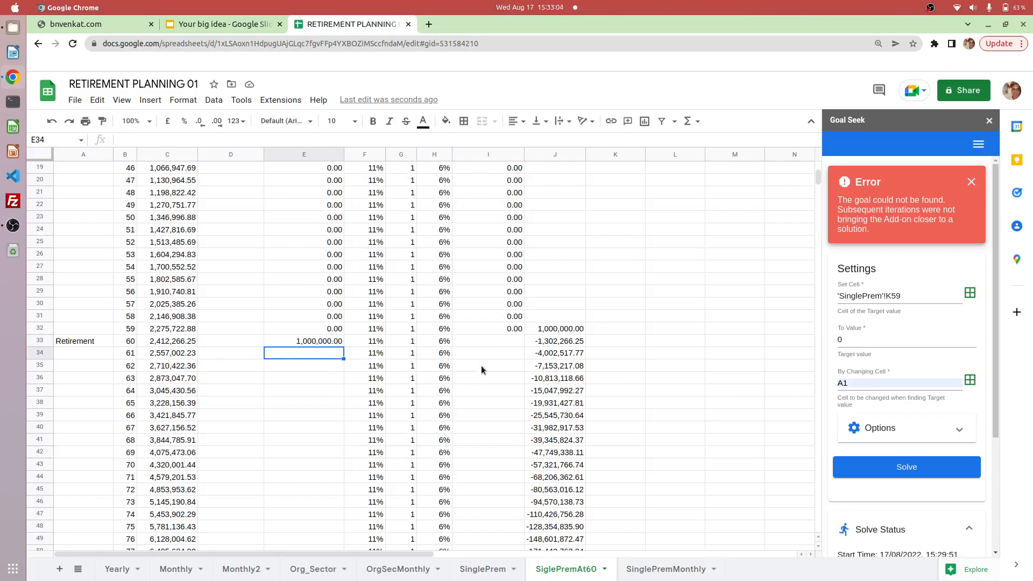
left_click(542, 341)
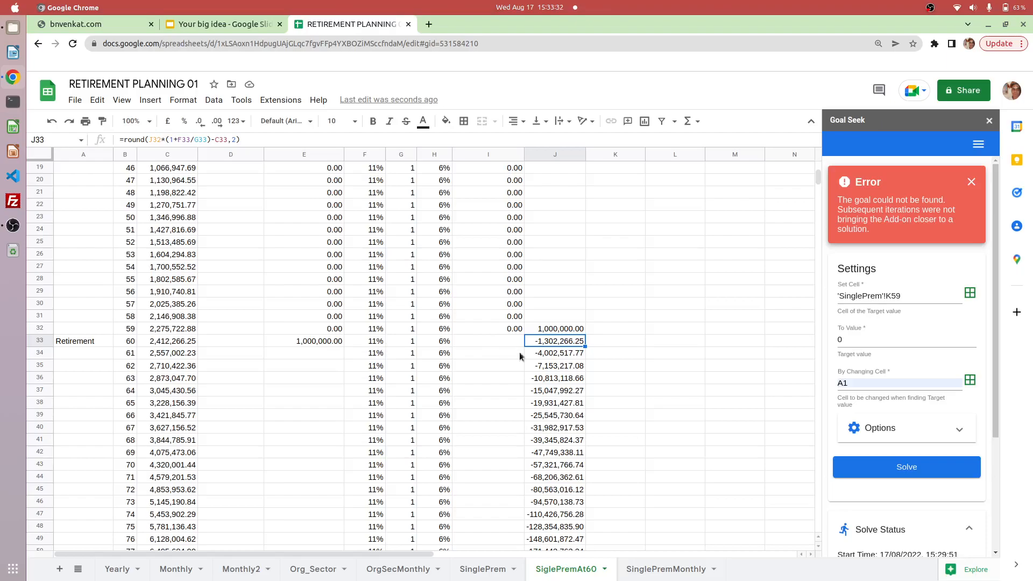
left_click(171, 341)
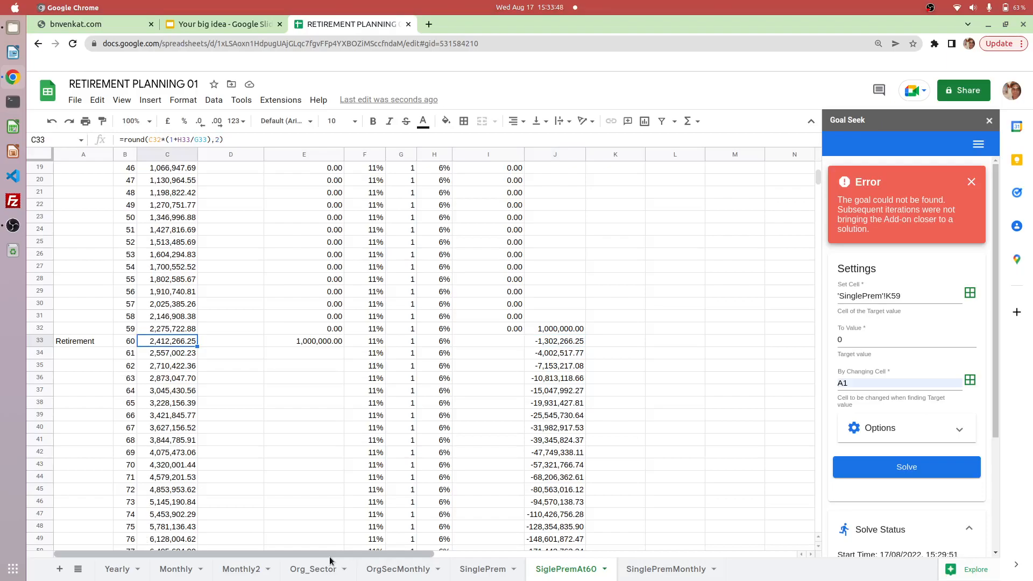
type("420000")
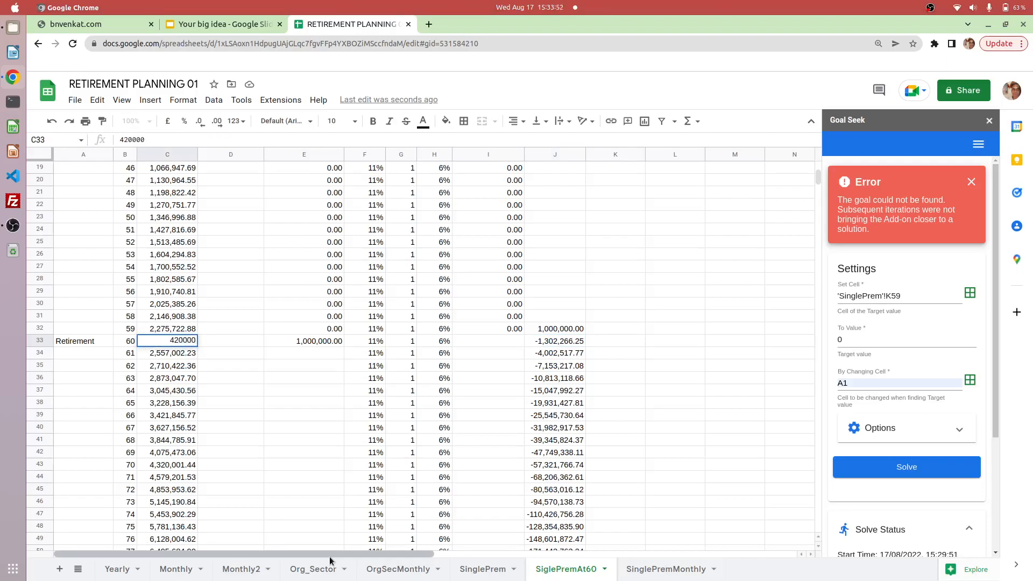
key("Return")
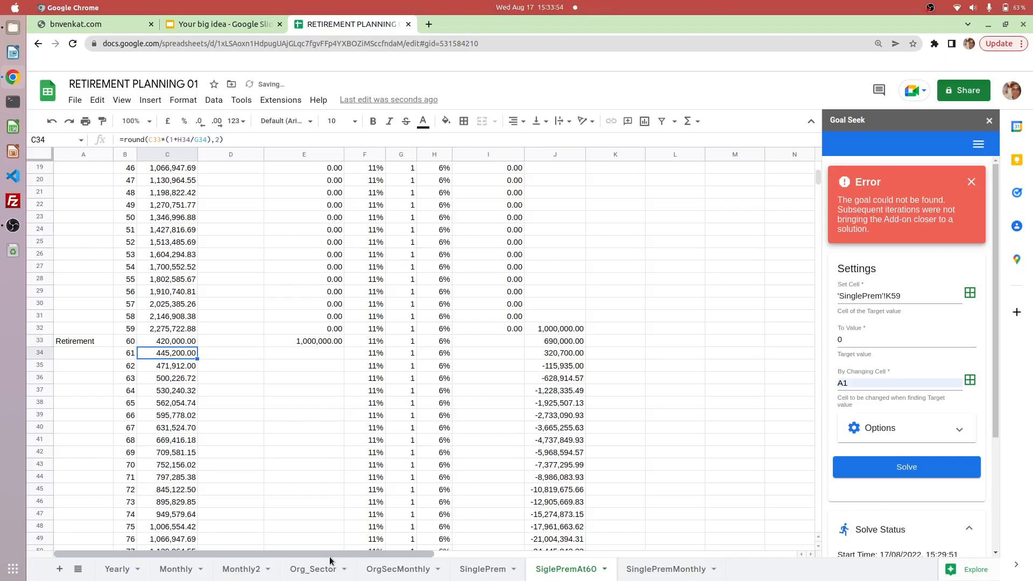
Set the age-30 post-retirement expense in C3 to 0.
key("ctrl+Up")
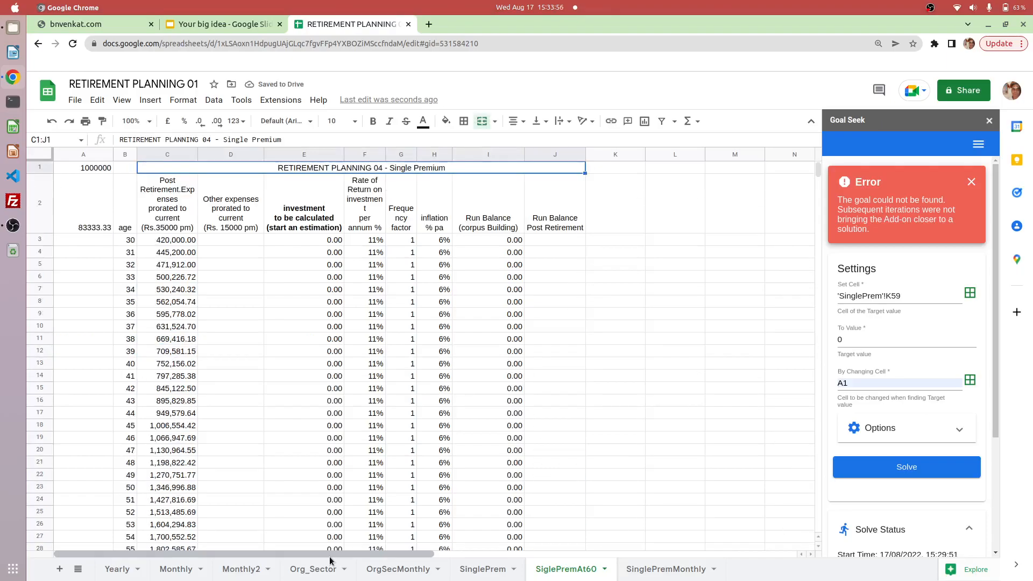
left_click(161, 240)
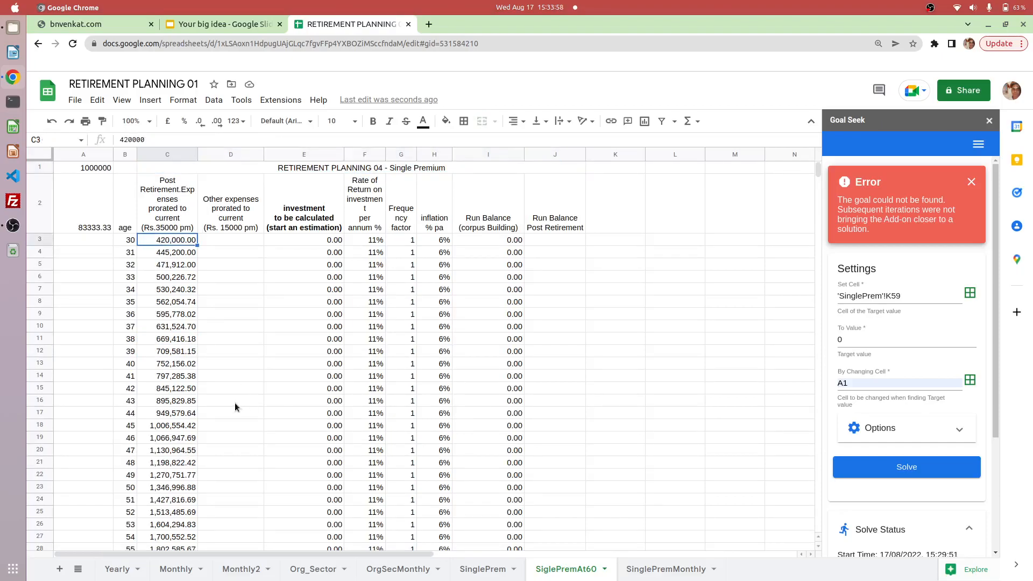
type("0")
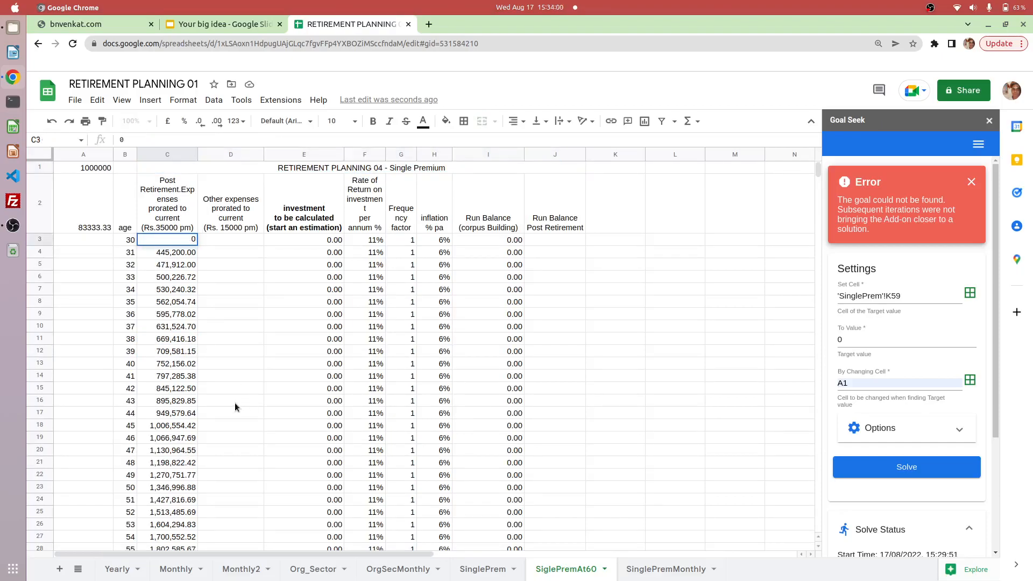
key("Return")
Set Goal Seek's target cell to K59 of SiglePremAt60 and solve for 0 by changing A1.
scroll(221, 392, "down", 5)
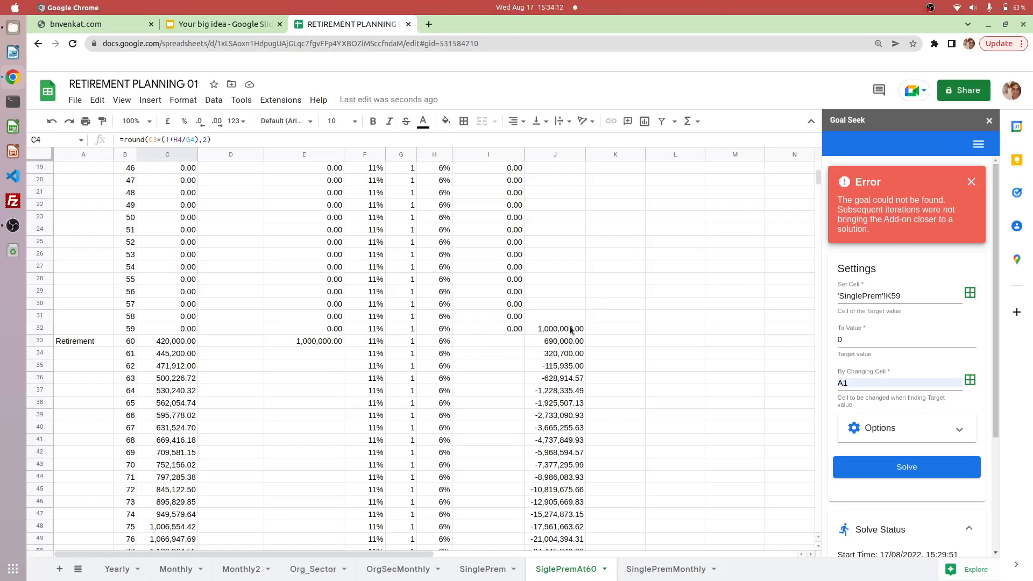
scroll(571, 330, "down", 2)
scroll(571, 330, "down", 5)
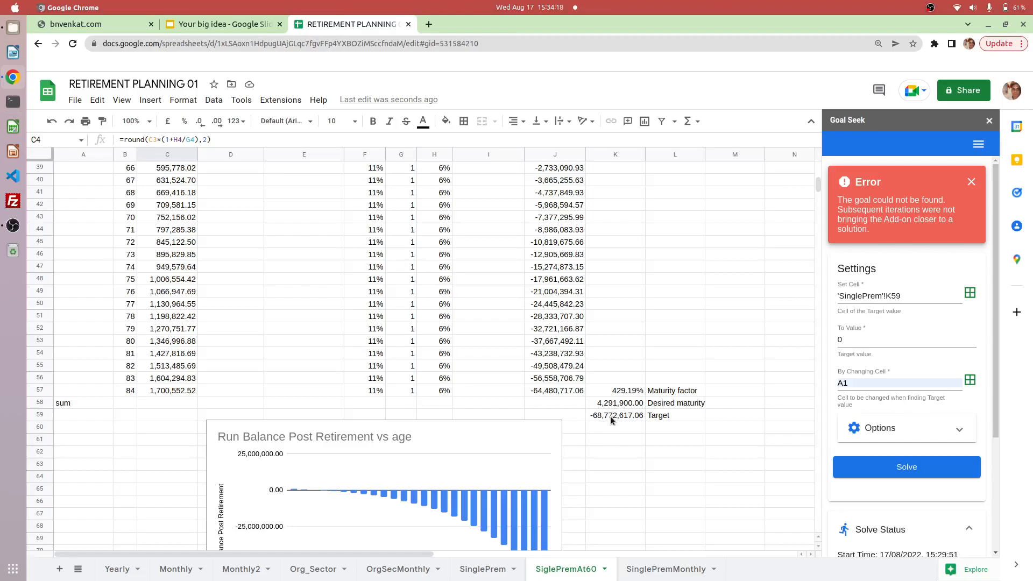
left_click(611, 418)
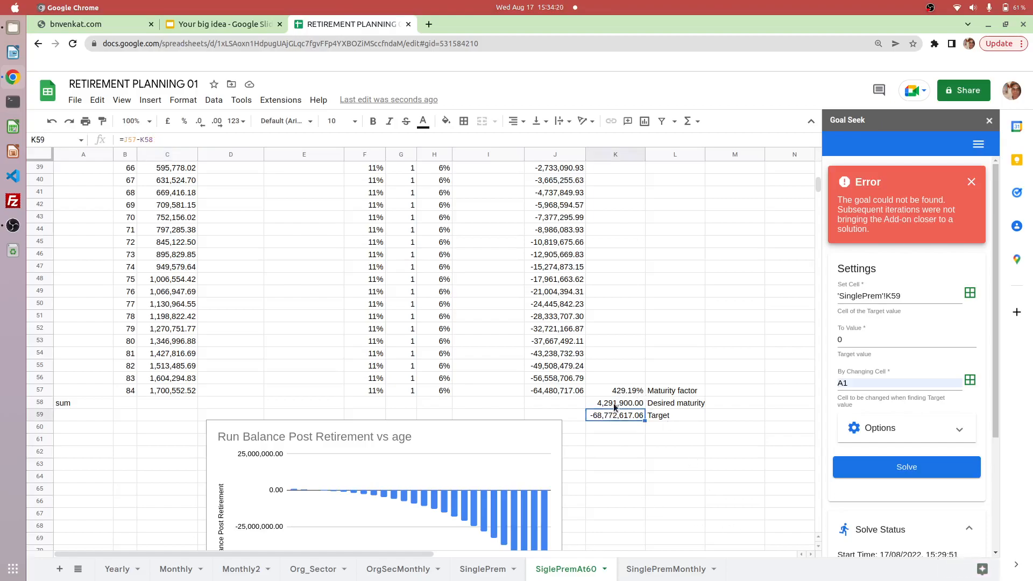
left_click(615, 408)
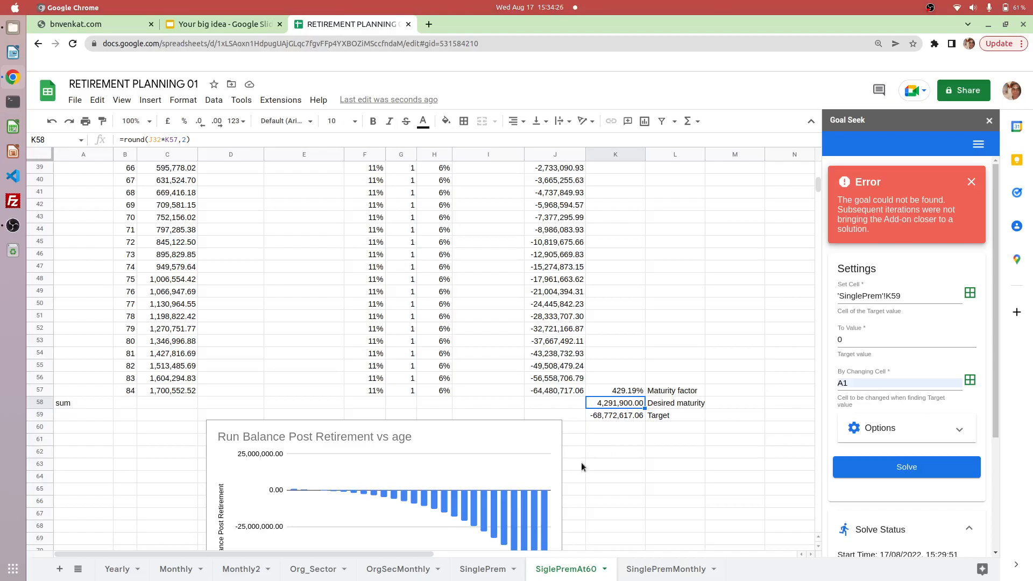
left_click(617, 415)
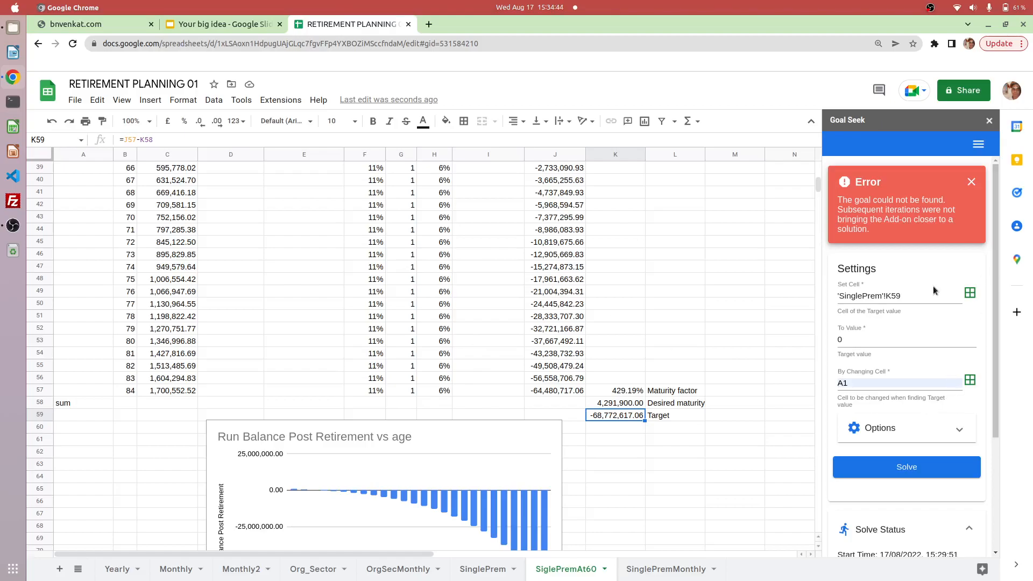
left_click(971, 292)
scroll(854, 366, "down", 2)
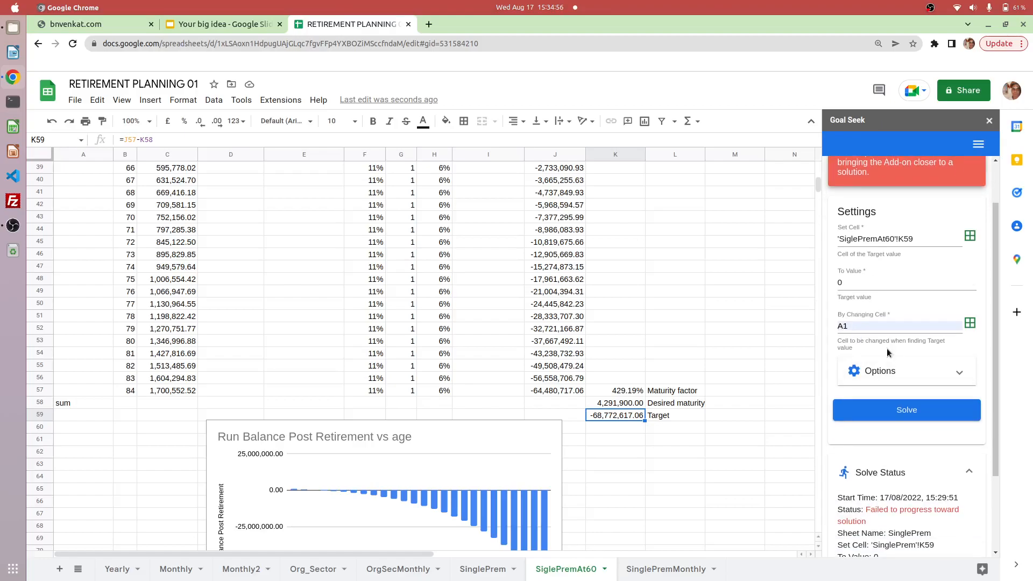
left_click(915, 413)
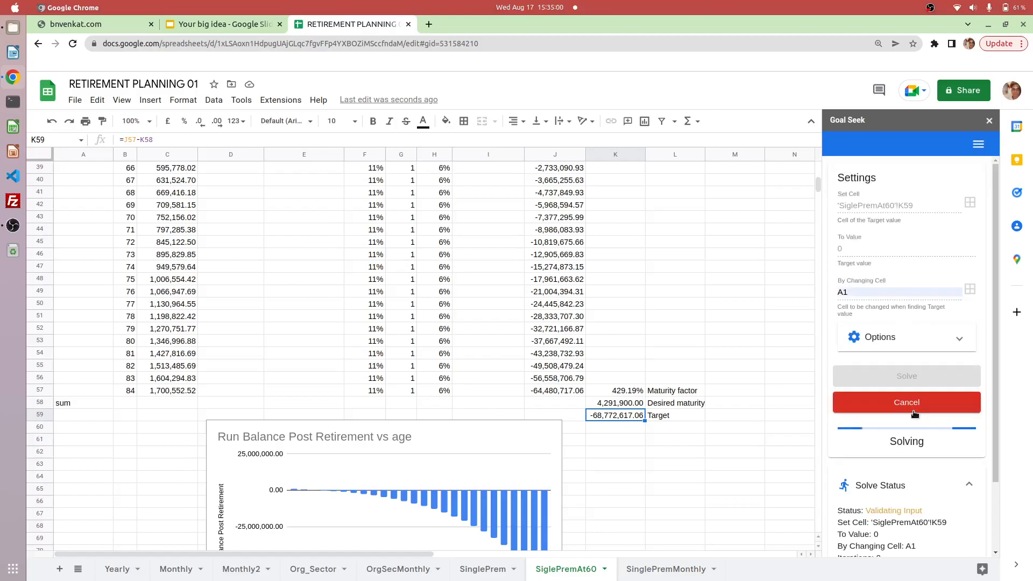
Examine the post-retirement balance chart, the age-60 investment and the yearly balances through age 84 against the maturity target.
scroll(635, 383, "down", 2)
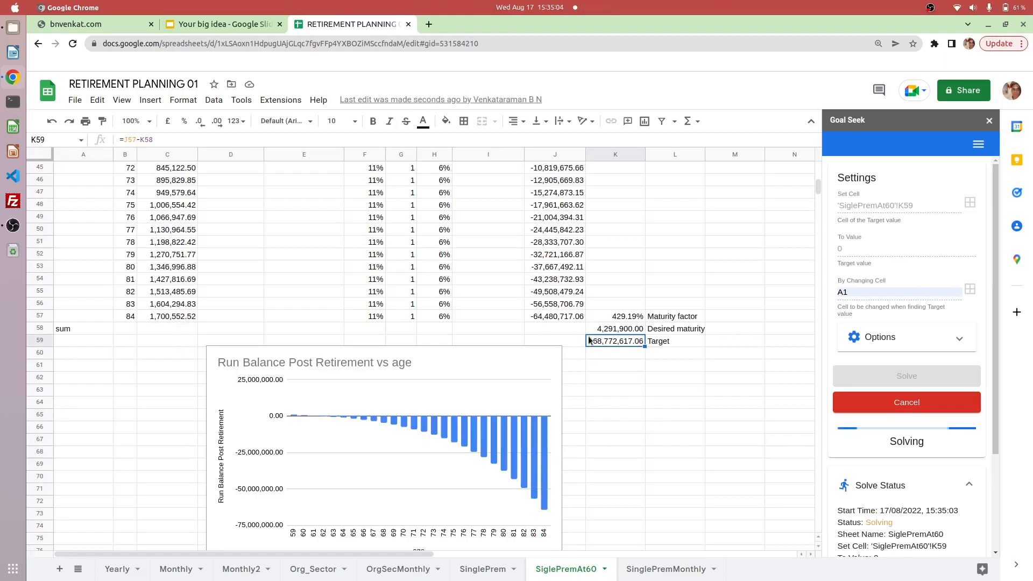
scroll(902, 315, "down", 2)
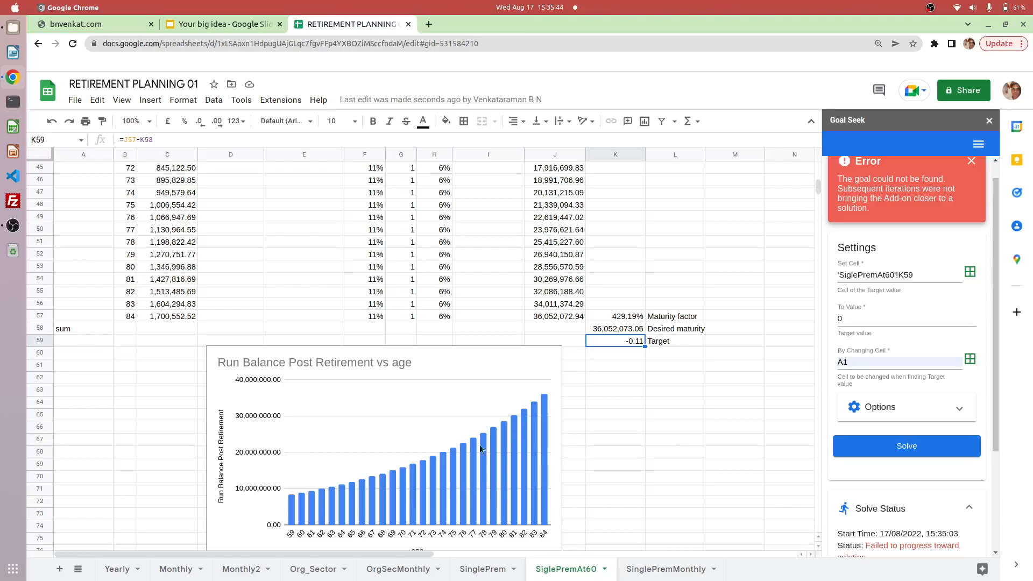
left_click(289, 506)
mouse_move(292, 495)
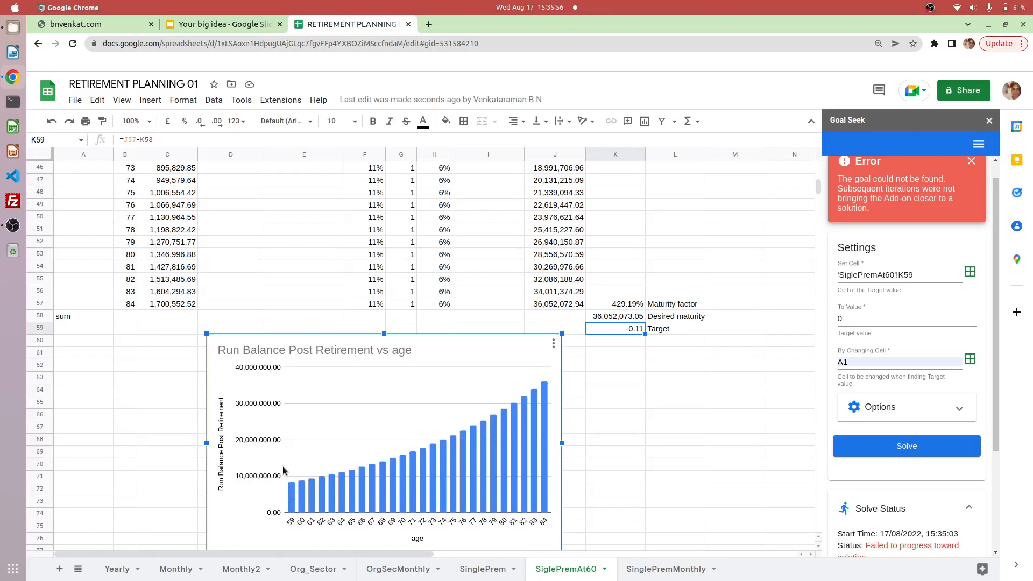
mouse_move(546, 389)
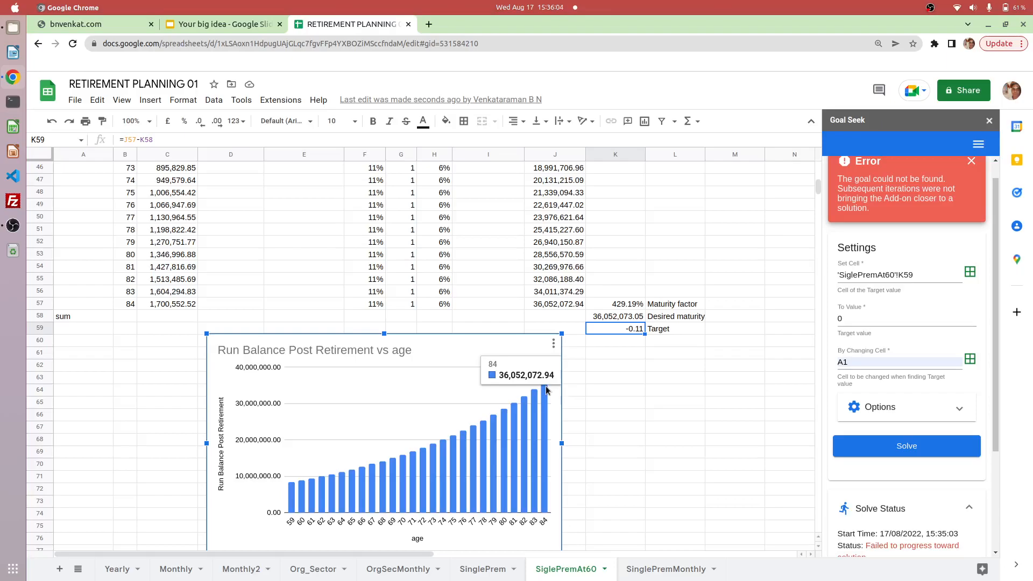
scroll(310, 250, "up", 10)
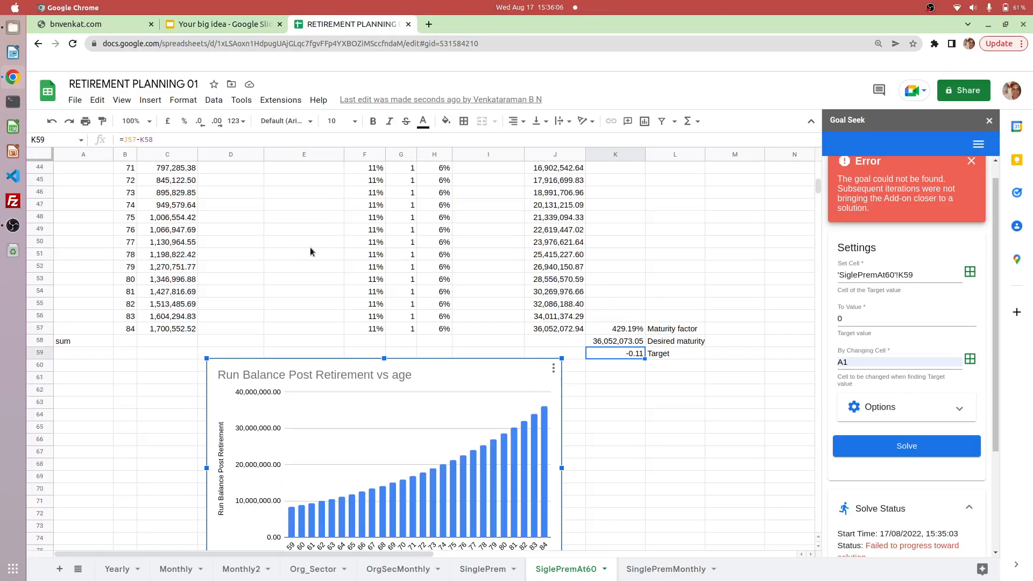
scroll(310, 250, "down", 3)
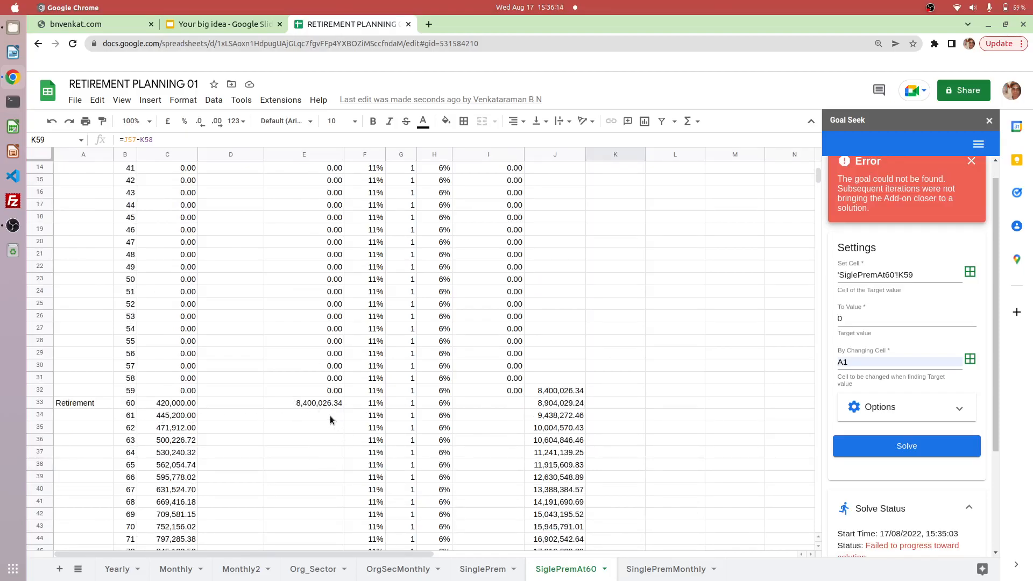
scroll(276, 377, "down", 5)
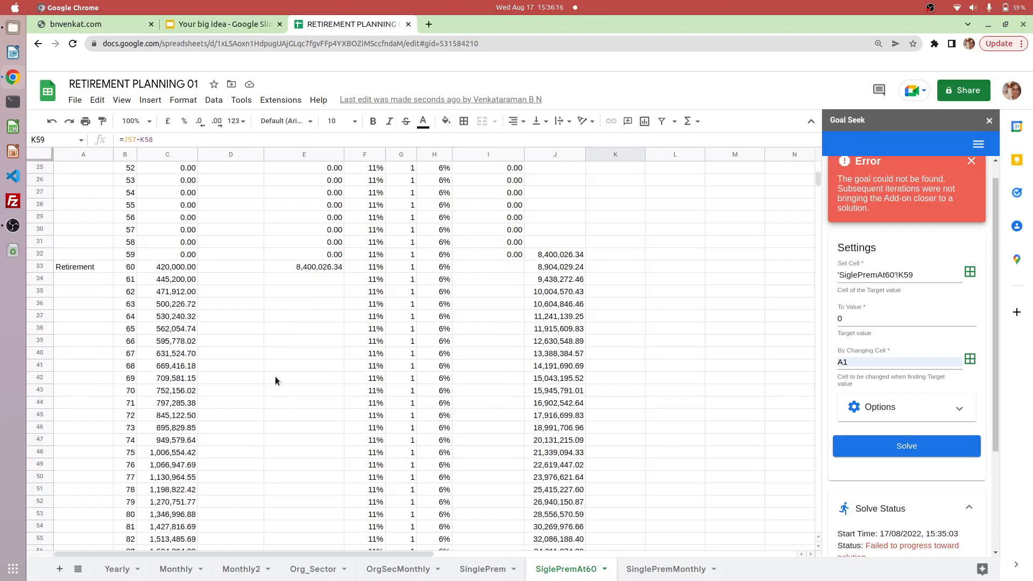
scroll(276, 380, "down", 1)
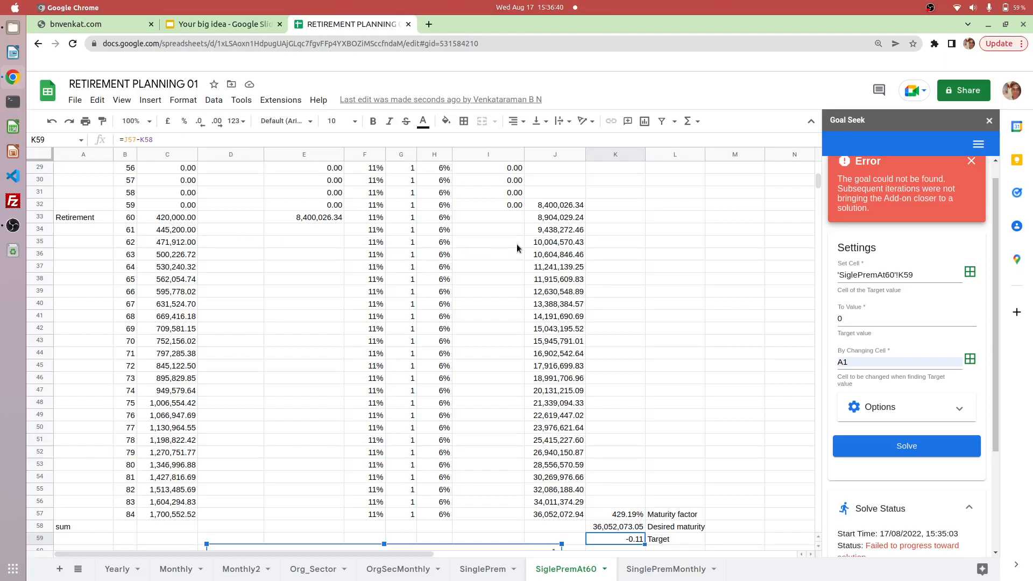
scroll(518, 248, "down", 3)
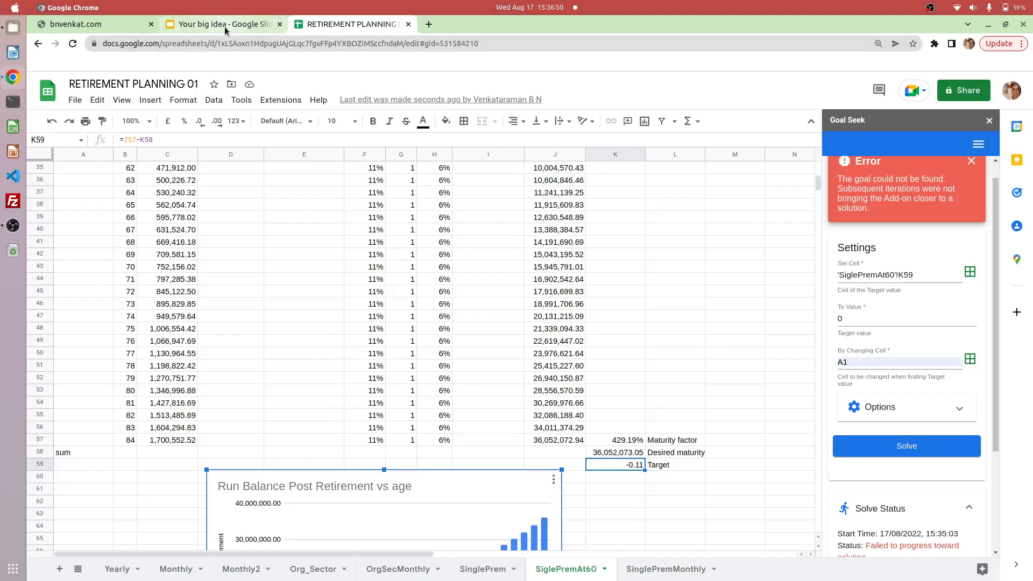
Switch to the website with the INFLAPRO calculators and open the Inflapro COMBO RD/PENSION calculator.
mouse_move(82, 27)
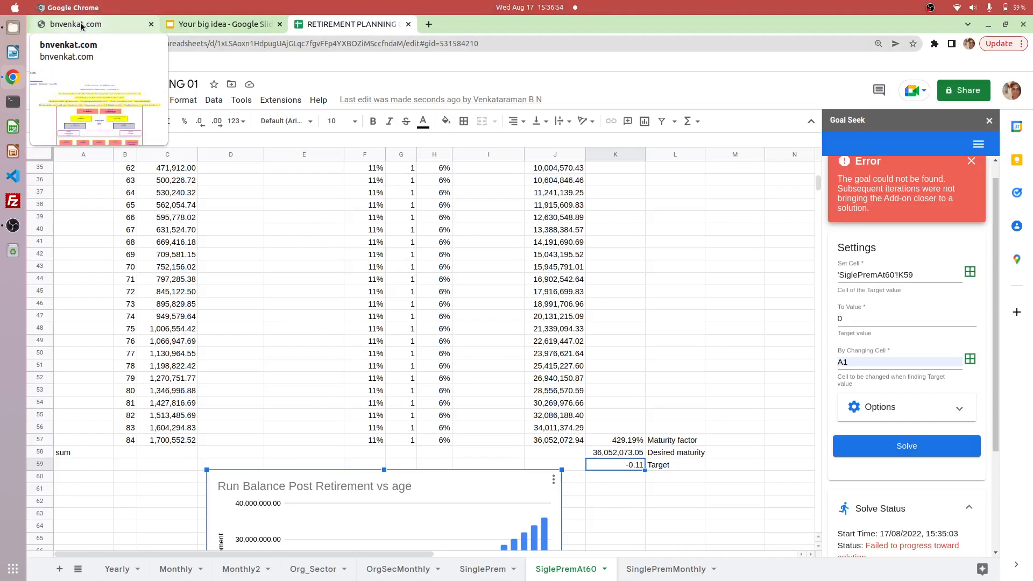
left_click(82, 25)
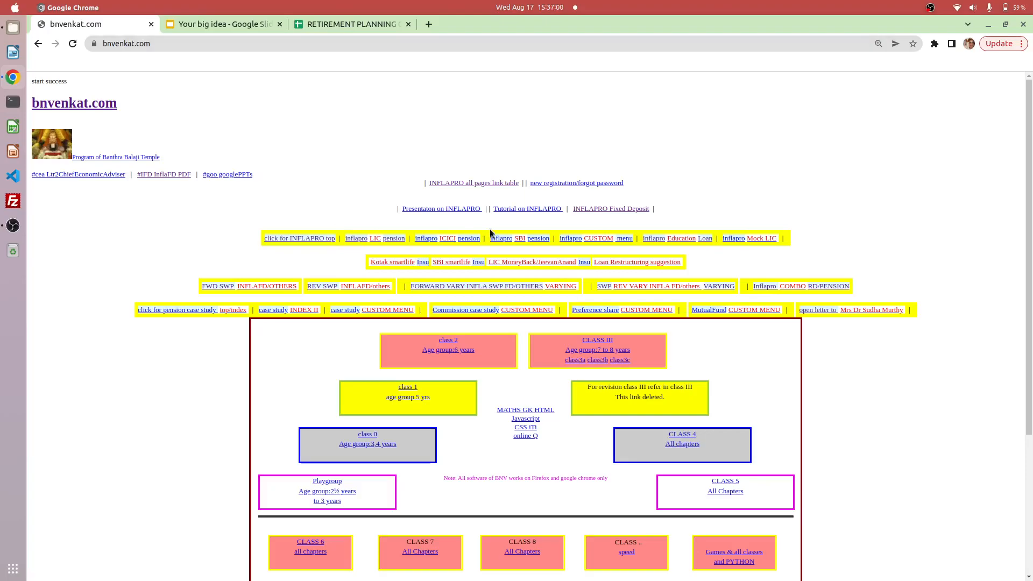
left_click(794, 290)
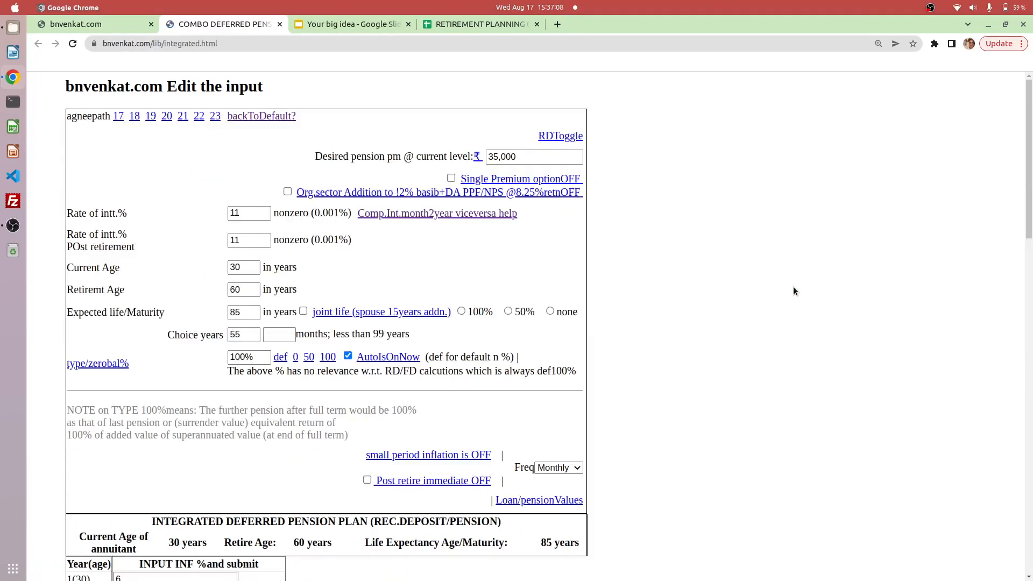
Turn on the Single Premium option and set the pension plan's frequency to Yearly.
left_click(451, 179)
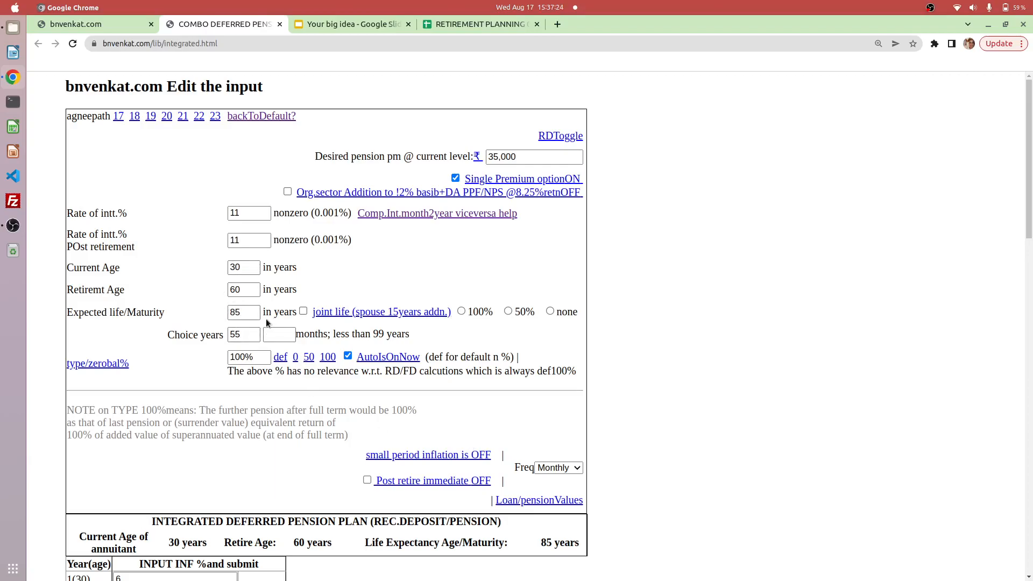
scroll(531, 357, "down", 2)
scroll(533, 360, "down", 1)
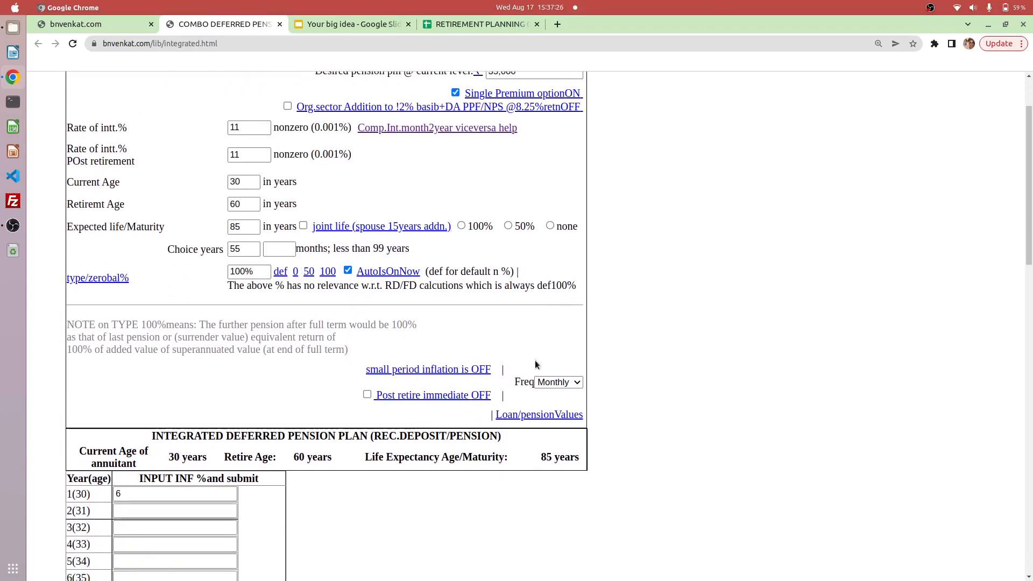
left_click(560, 383)
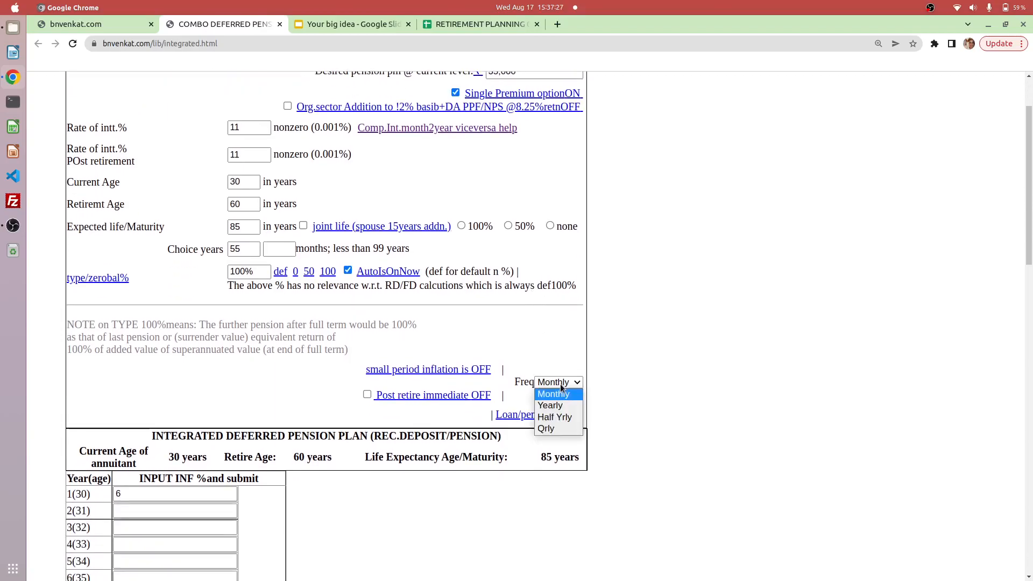
left_click(544, 406)
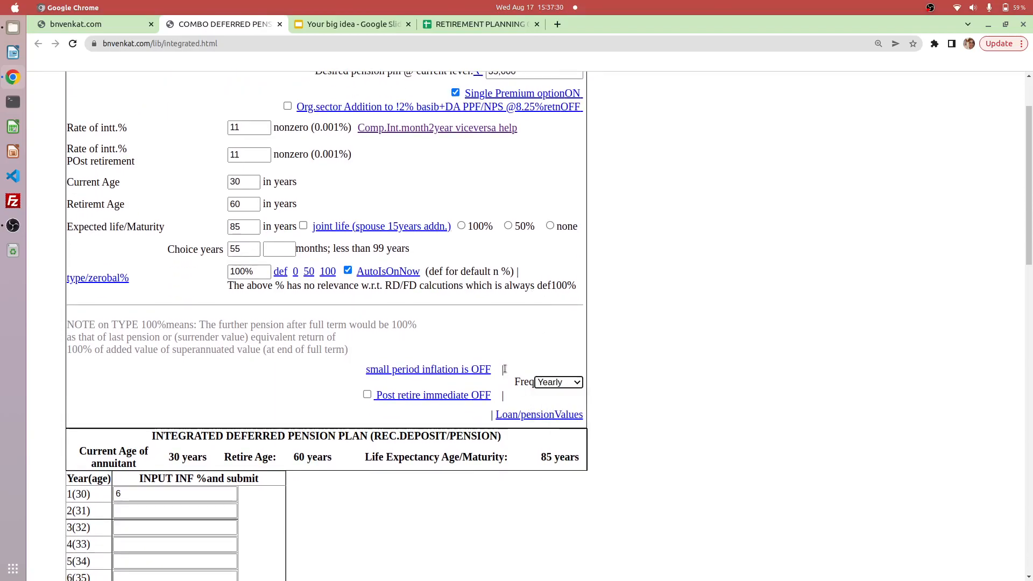
Submit the deferred pension plan inputs with 6% inflation from age 30 and the remaining years left blank.
scroll(502, 370, "down", 14)
scroll(375, 327, "up", 5)
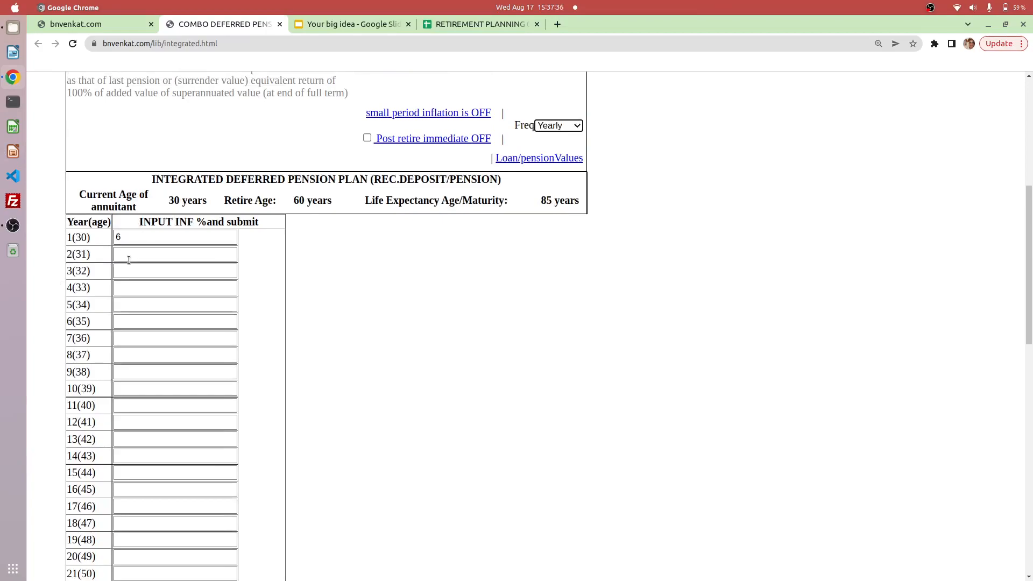
scroll(128, 260, "down", 6)
scroll(129, 260, "down", 8)
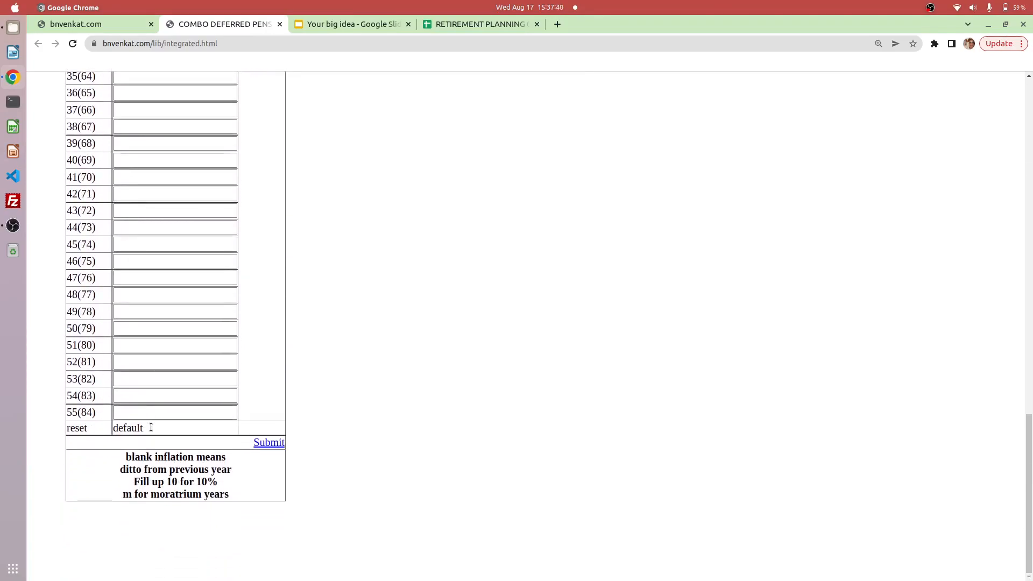
left_click(274, 443)
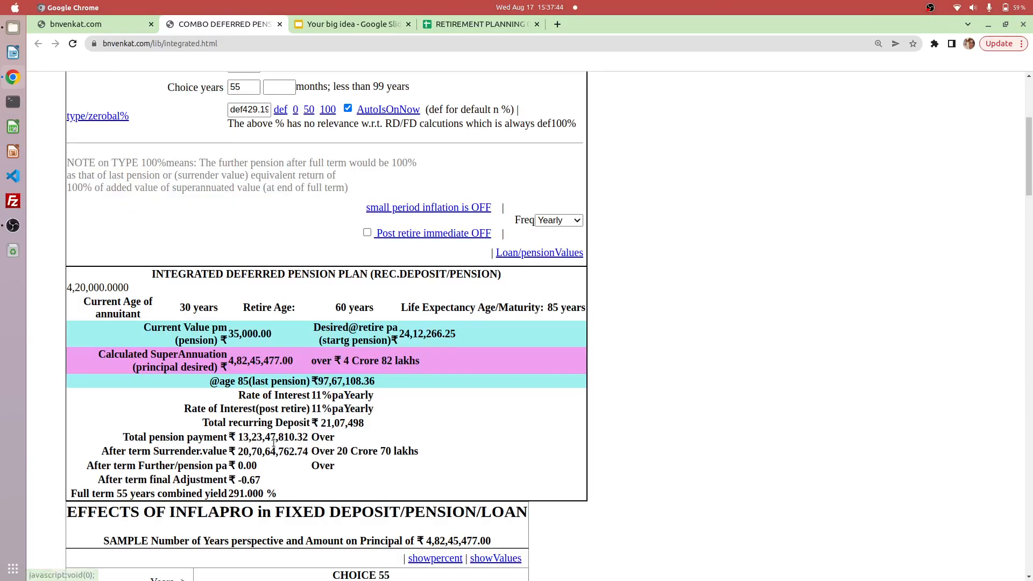
Compare the calculator's age-30 single-premium results with the investment and maturity figures in the SinglePrem sheet of the retirement spreadsheet.
scroll(398, 386, "down", 4)
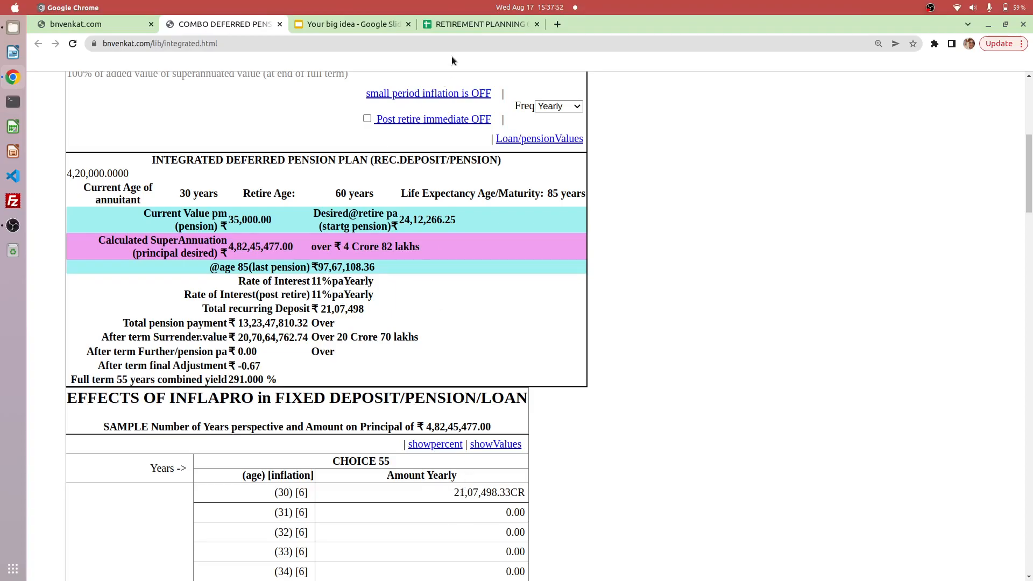
left_click(470, 24)
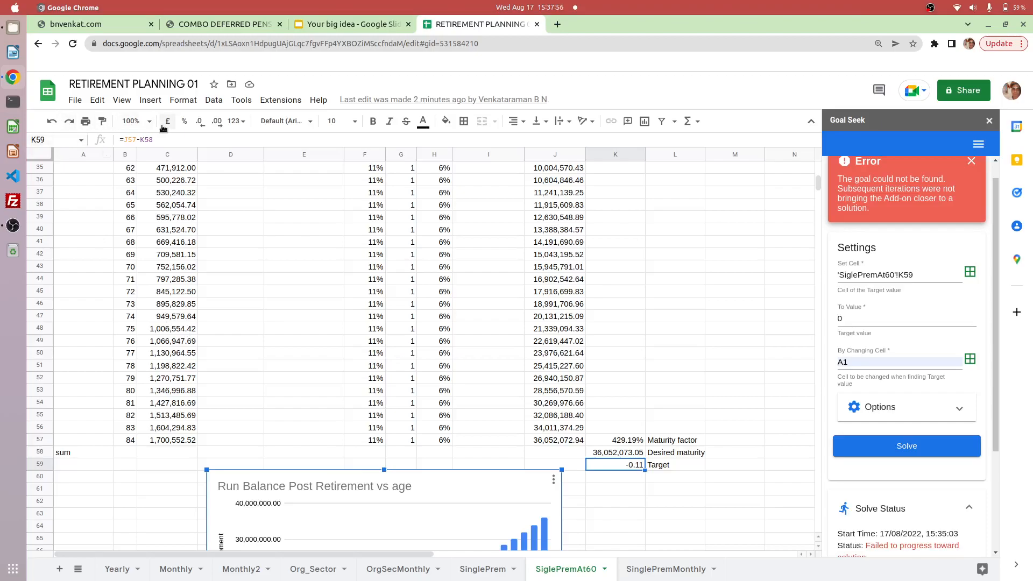
left_click(487, 571)
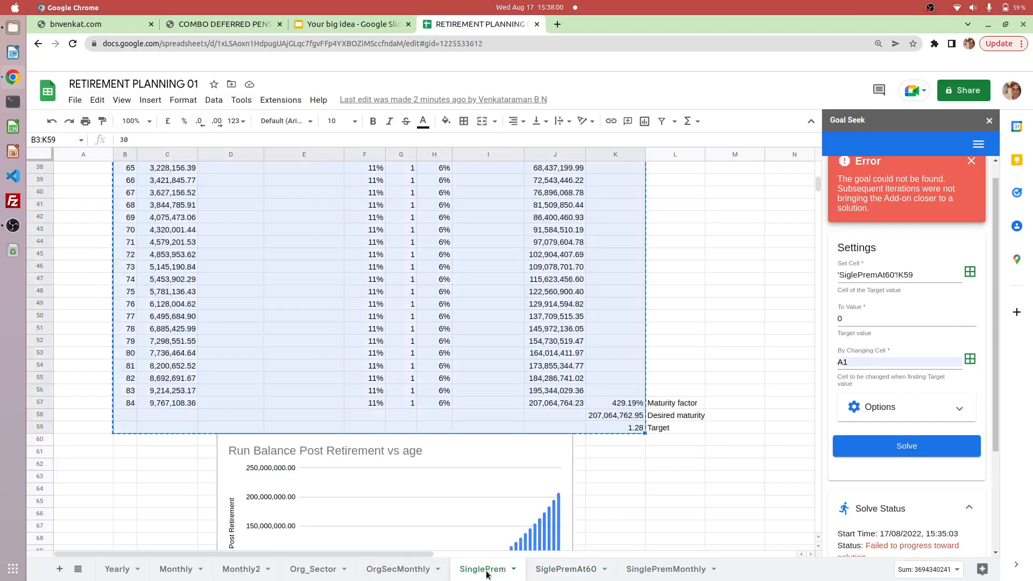
scroll(508, 466, "up", 4)
scroll(508, 466, "up", 8)
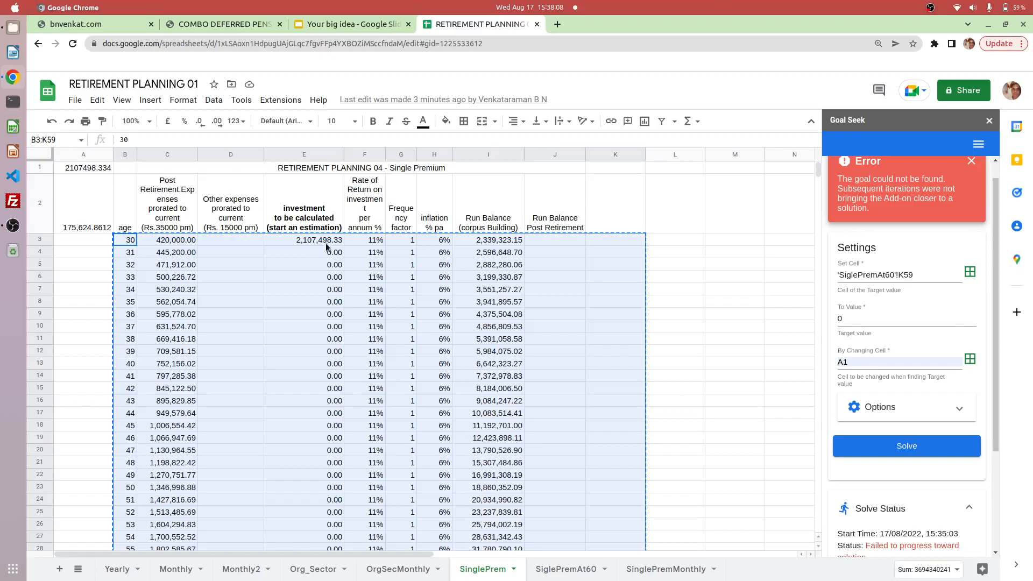
Return to the COMBO pension calculator, restore its defaults, and enable the Single Premium option with a current age of 60.
left_click(237, 24)
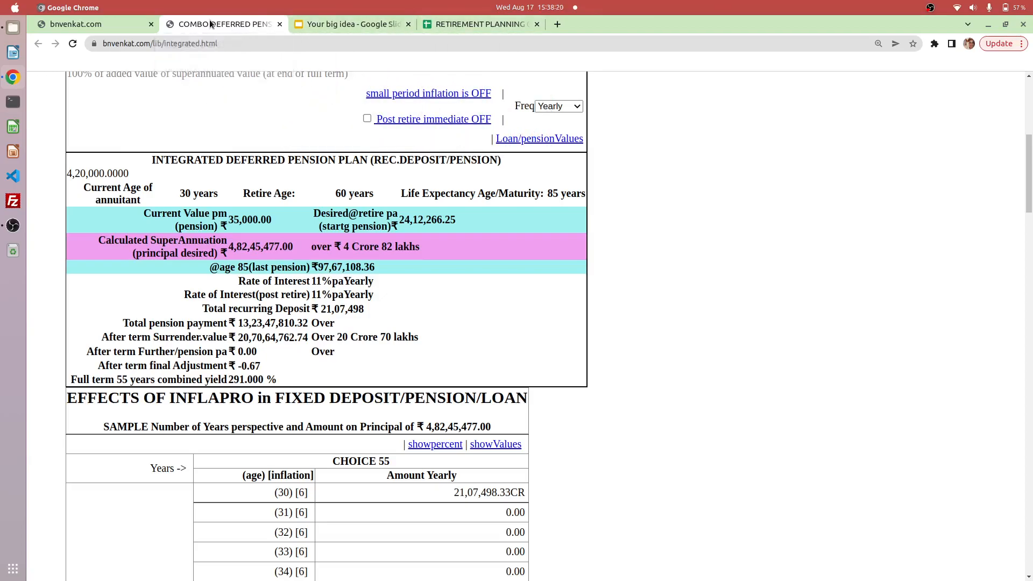
scroll(267, 139, "up", 4)
scroll(266, 139, "up", 3)
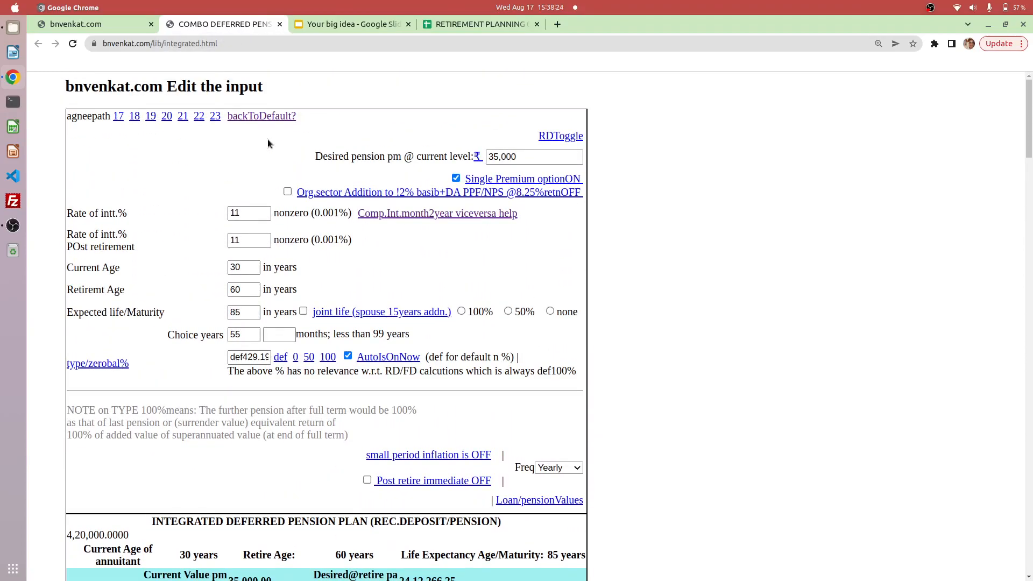
left_click(250, 116)
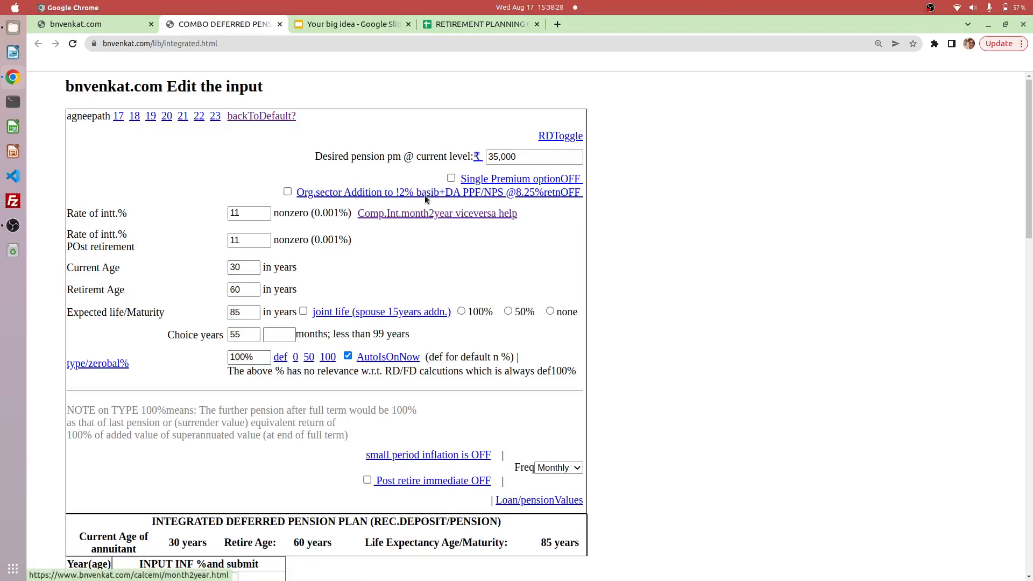
left_click(451, 179)
double_click(236, 267)
type("60")
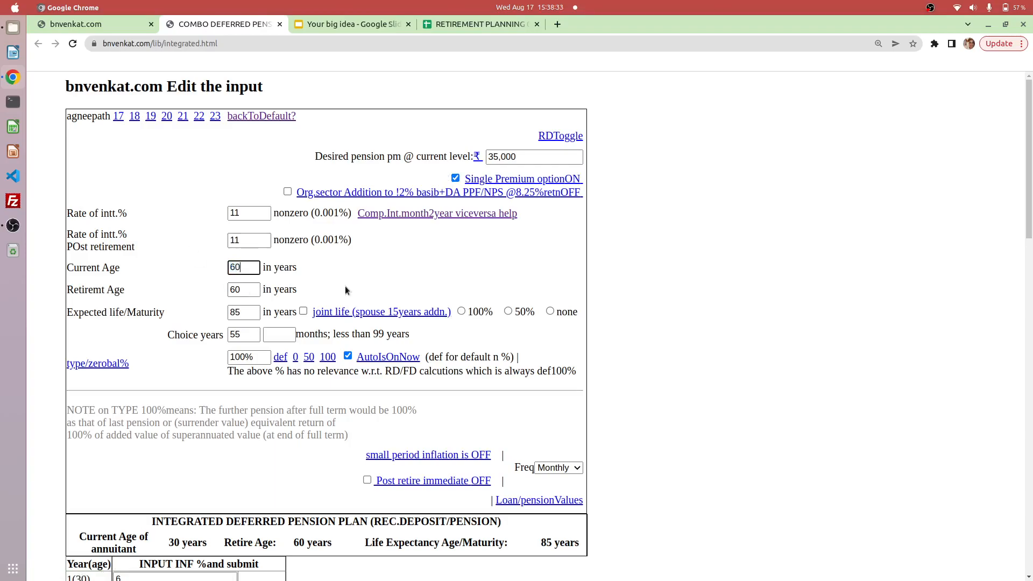
Set the frequency to Yearly and submit the plan with 6% inflation from age 60, leaving the remaining years blank.
scroll(345, 290, "down", 5)
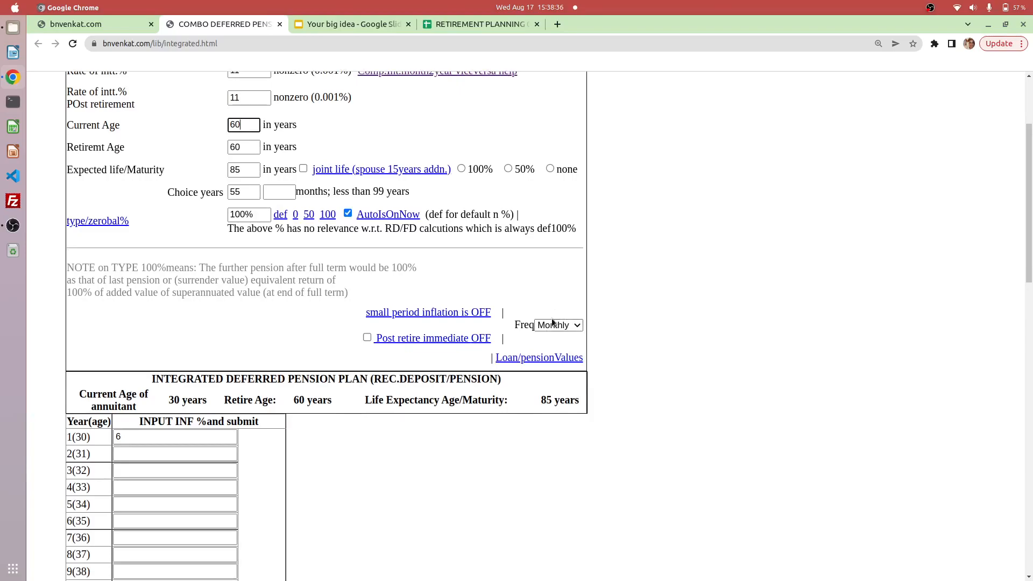
left_click(554, 325)
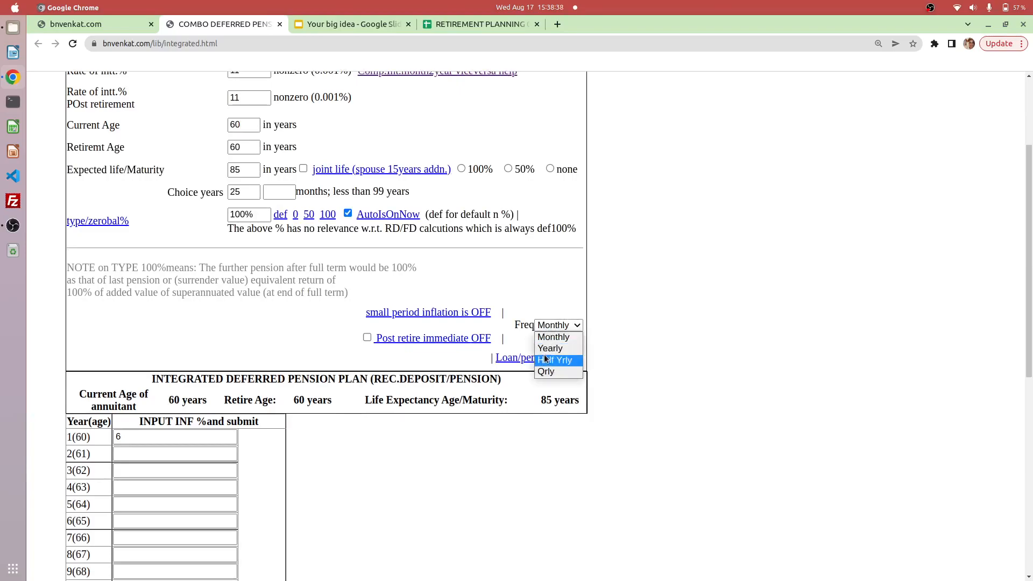
left_click(550, 348)
scroll(120, 346, "down", 3)
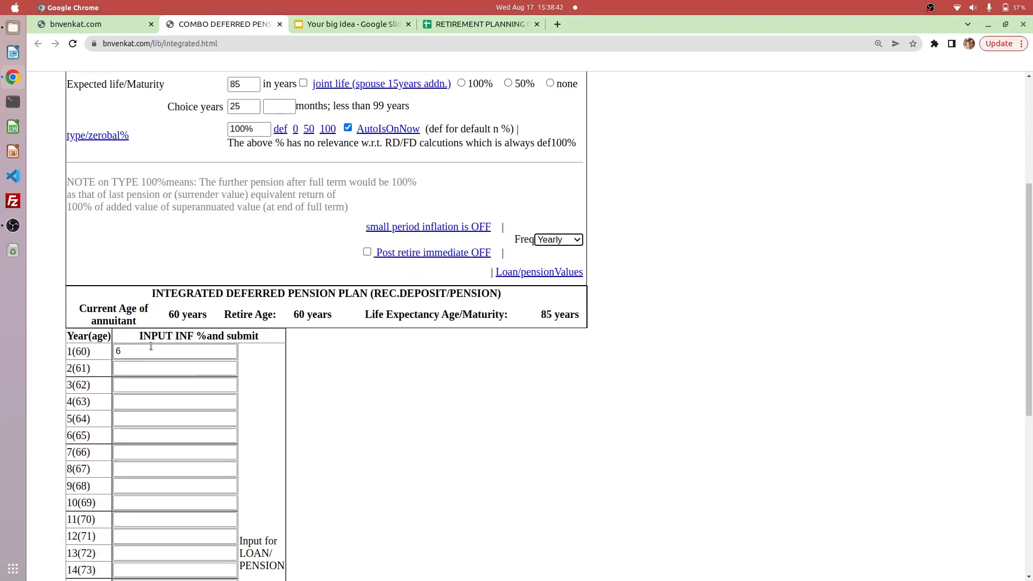
scroll(150, 346, "down", 12)
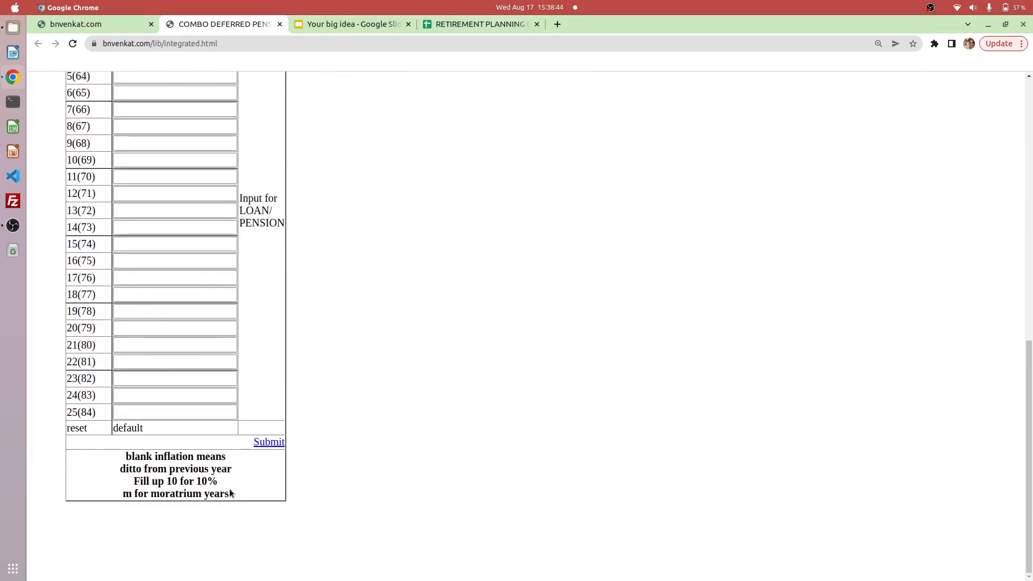
left_click(268, 442)
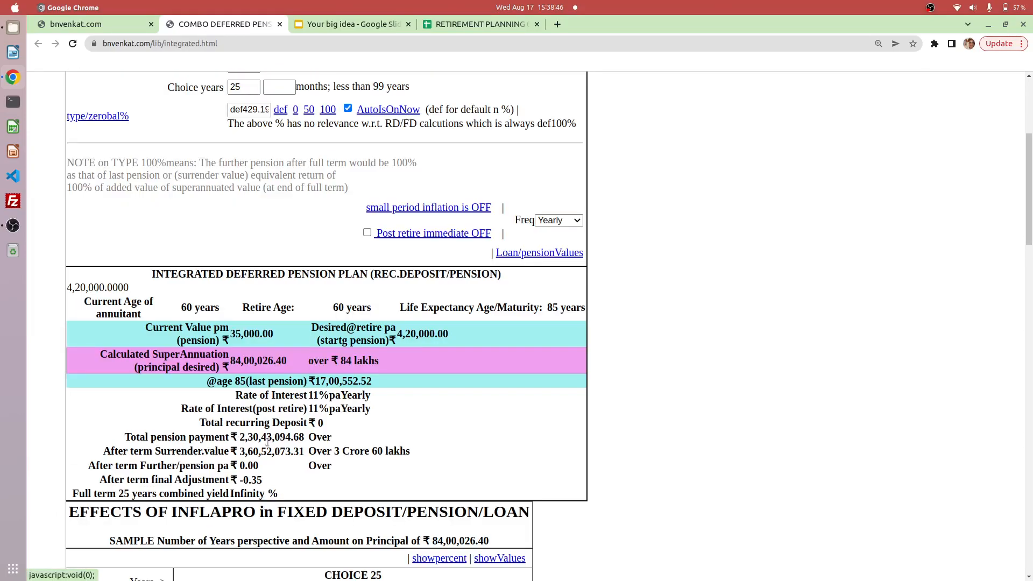
Compare the calculator's age-60 principal and yearly payments with the investment and balances in the spreadsheet's SiglePremAt60 sheet.
scroll(344, 420, "down", 4)
scroll(344, 420, "down", 5)
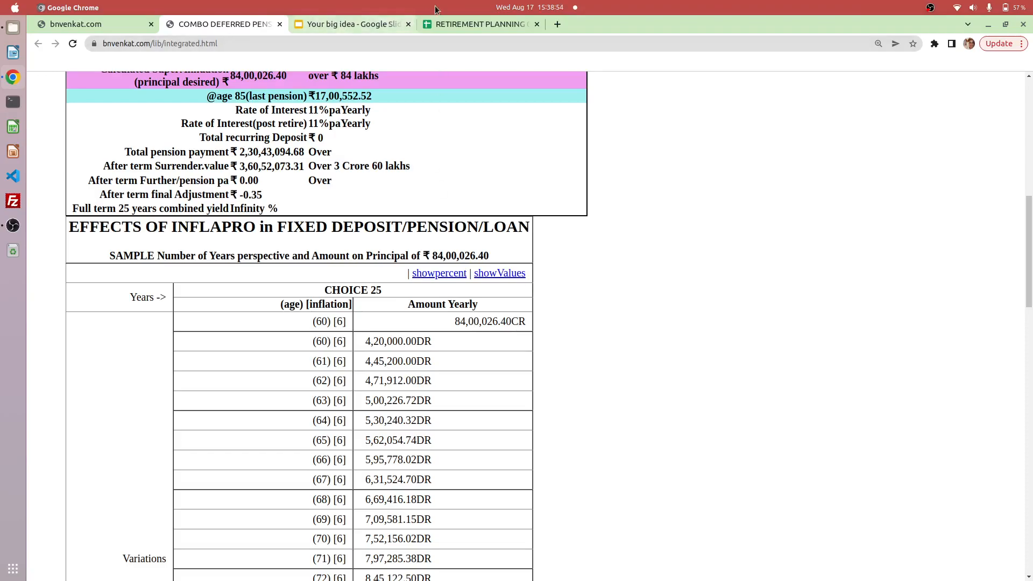
left_click(449, 24)
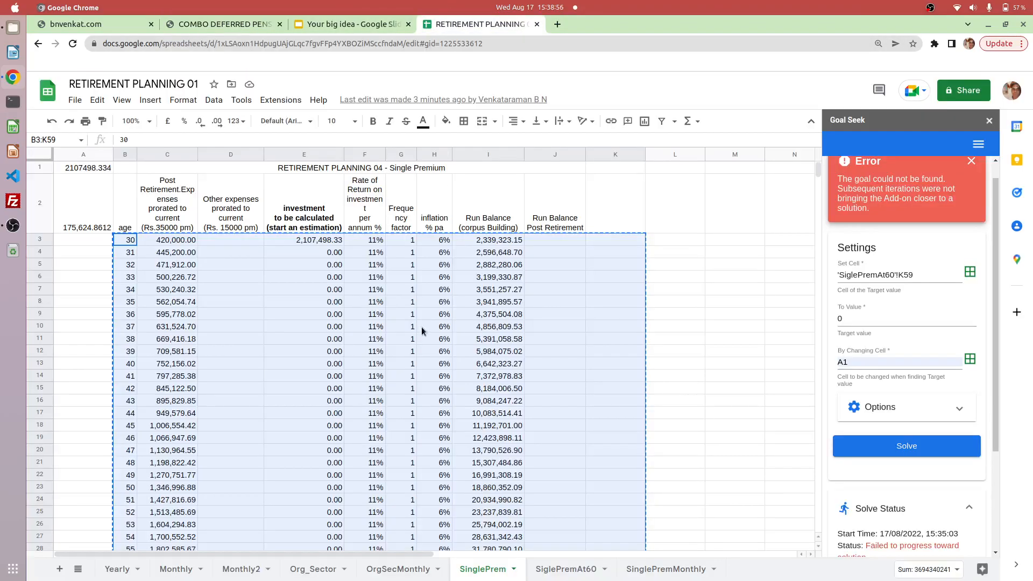
scroll(422, 344, "down", 3)
left_click(554, 569)
scroll(364, 425, "up", 3)
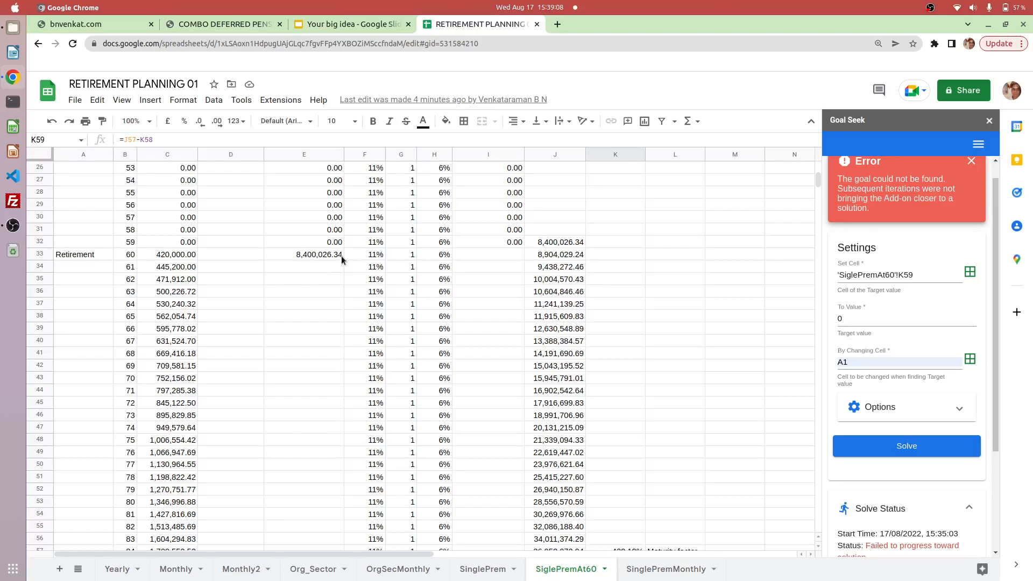
scroll(325, 258, "down", 3)
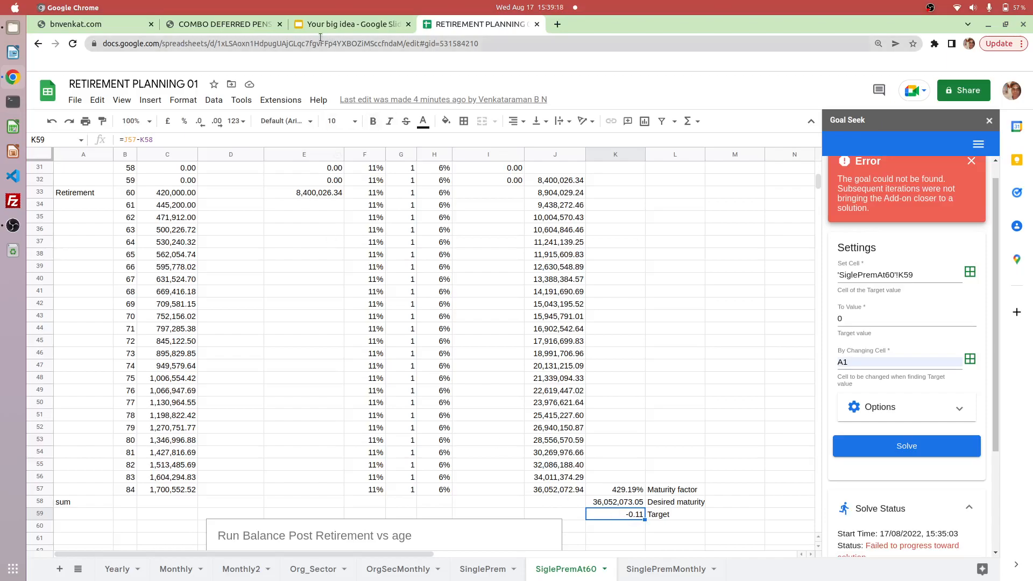
Return to the calculator and examine the age-60 yearly payments, post-retirement audit table and highlights summary.
left_click(219, 25)
scroll(308, 210, "down", 10)
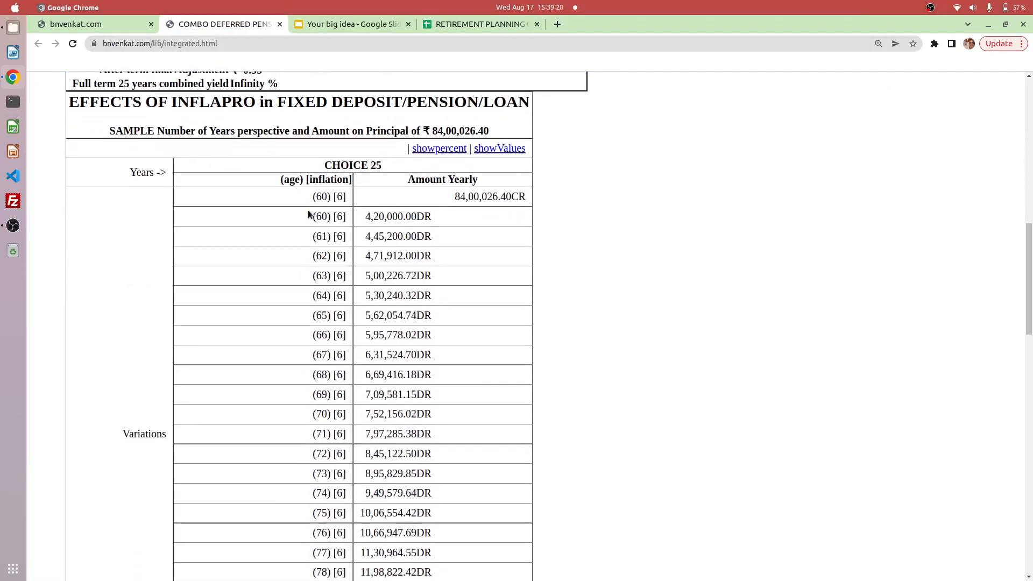
scroll(307, 210, "down", 12)
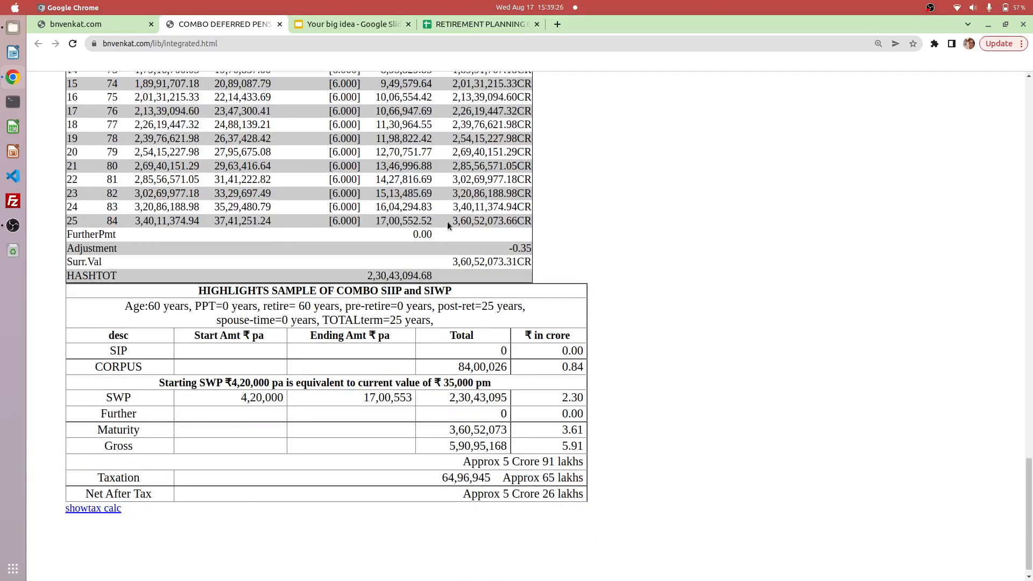
scroll(447, 221, "up", 2)
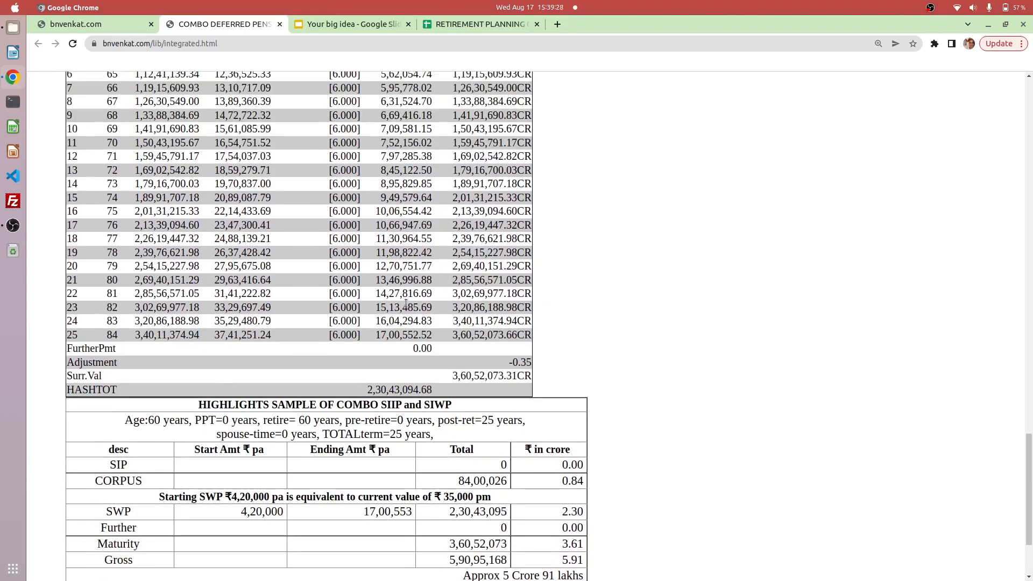
scroll(414, 248, "up", 3)
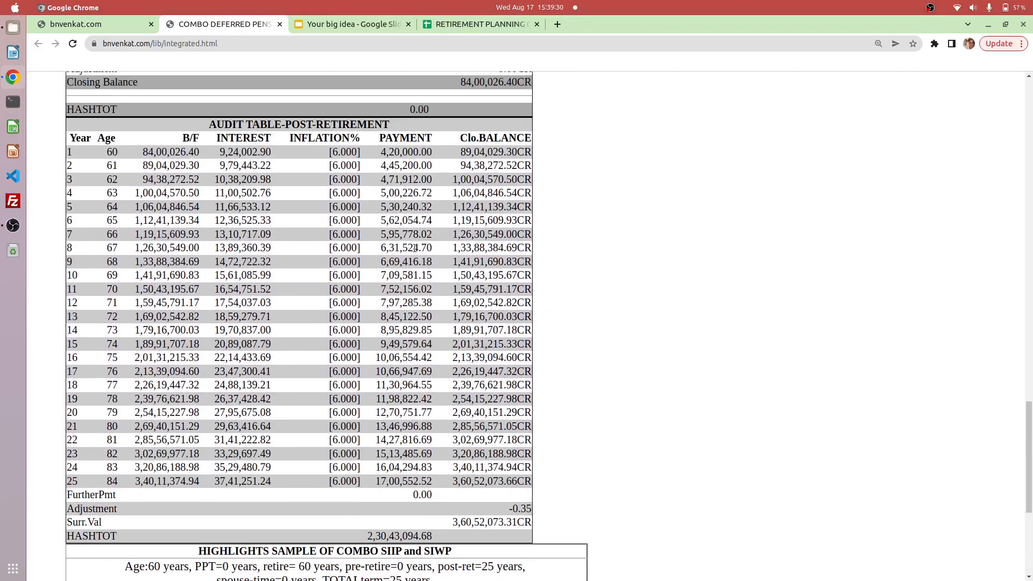
scroll(414, 248, "up", 14)
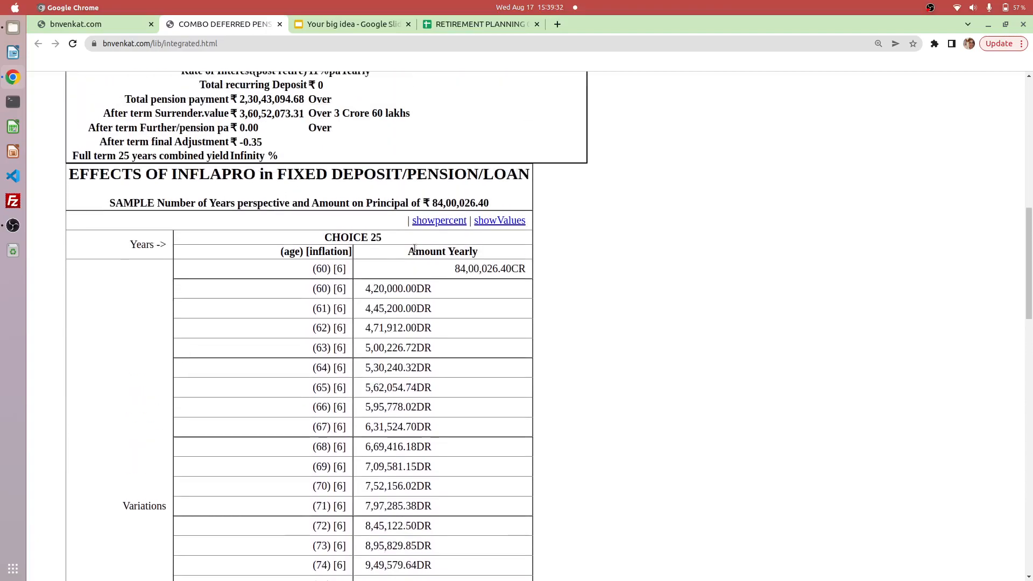
scroll(415, 249, "up", 2)
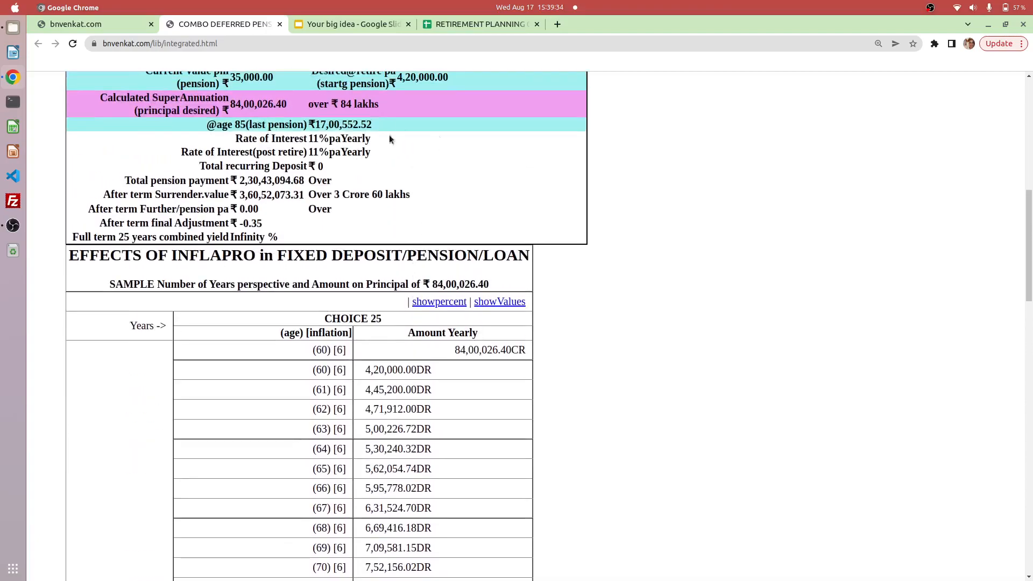
scroll(399, 118, "up", 3)
scroll(399, 123, "up", 8)
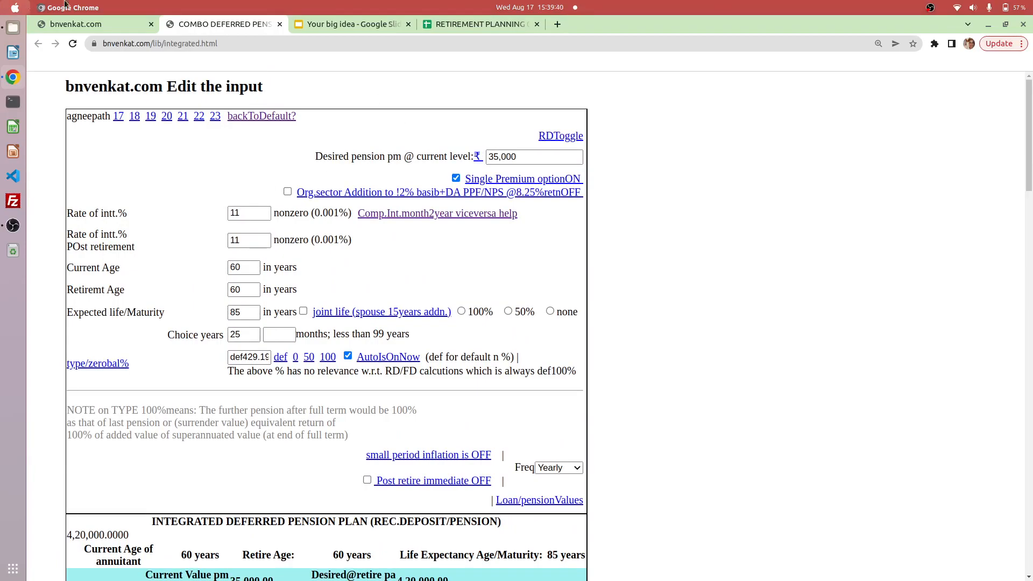
Switch to the Google Slides presentation and review the overview table of annual single-premium outcomes for ages 30 and 60.
left_click(330, 24)
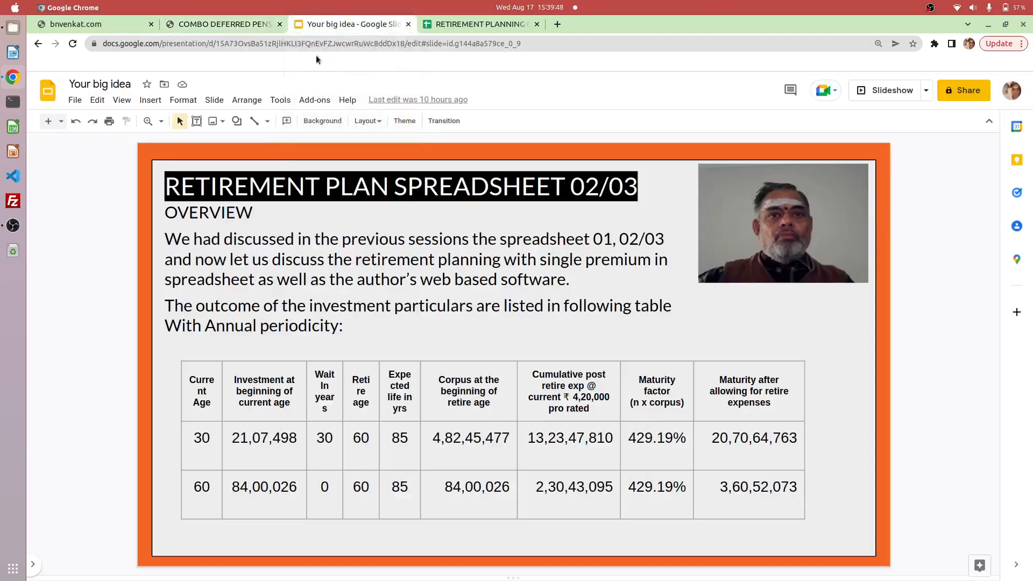